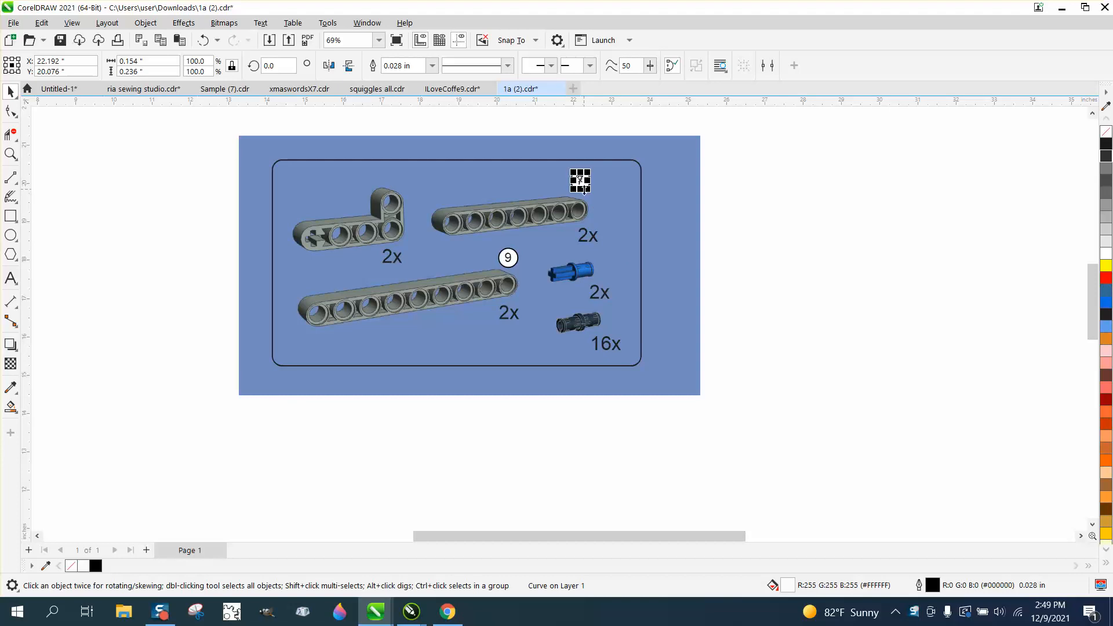
Undo the last change and set the nudge distance to 13 inches.
{"action": "left_click", "coordinate": [203, 40]}
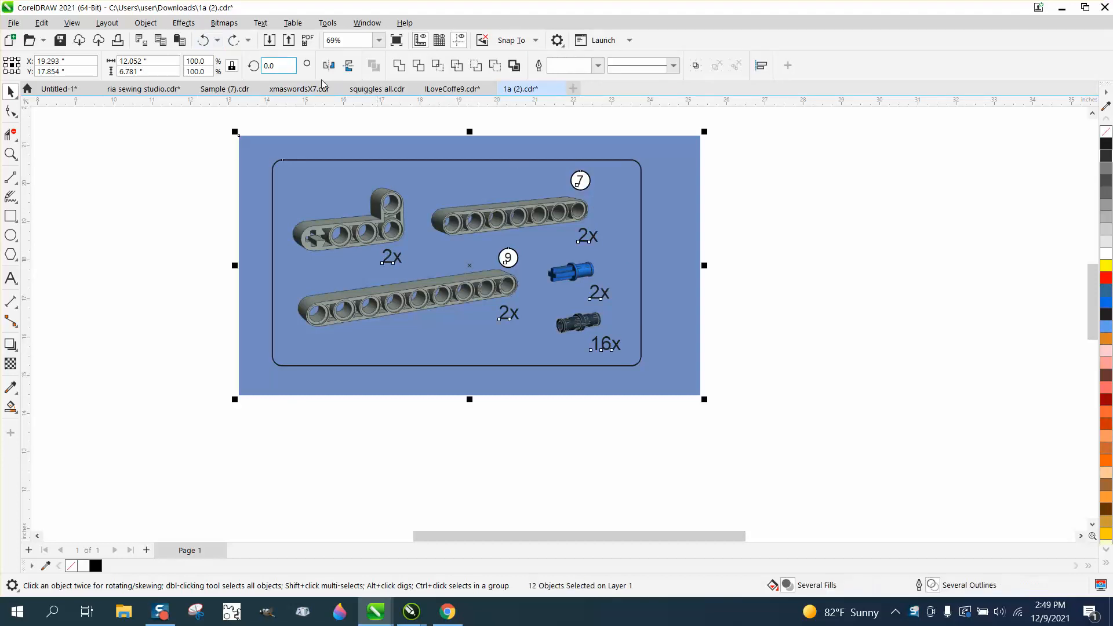
{"action": "left_click", "coordinate": [611, 122]}
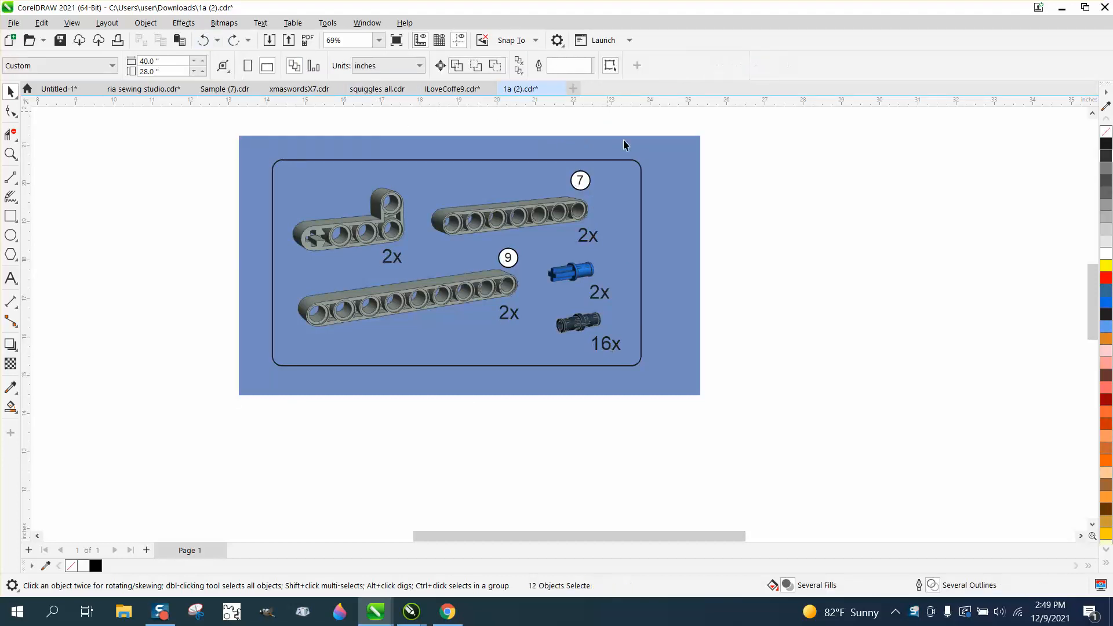
{"action": "left_click", "coordinate": [565, 162]}
{"action": "left_click", "coordinate": [564, 146]}
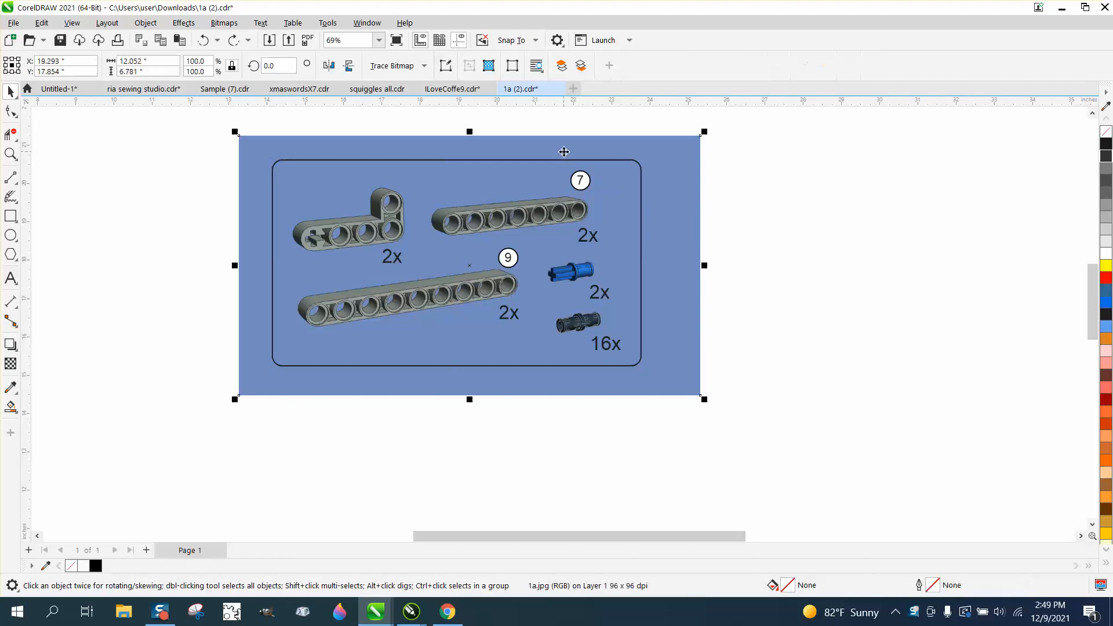
{"action": "key", "text": "Escape"}
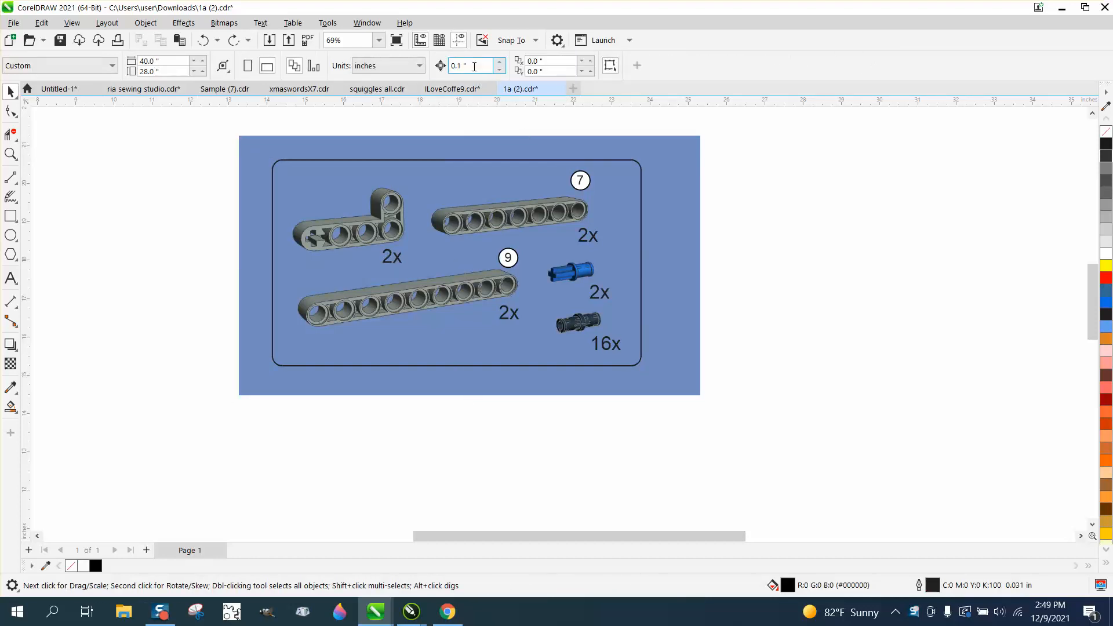
{"action": "type", "text": "13"}
Move the blue background picture 13 inches to the right and back to its original place.
{"action": "left_click", "coordinate": [610, 157]}
{"action": "key", "text": "Right"}
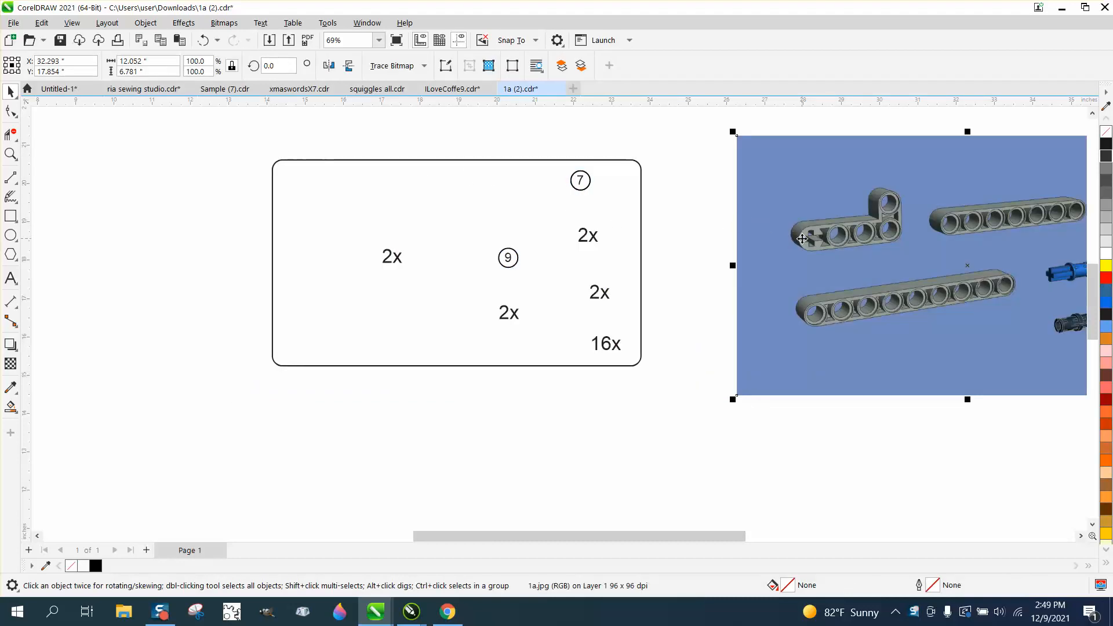
{"action": "key", "text": "Left"}
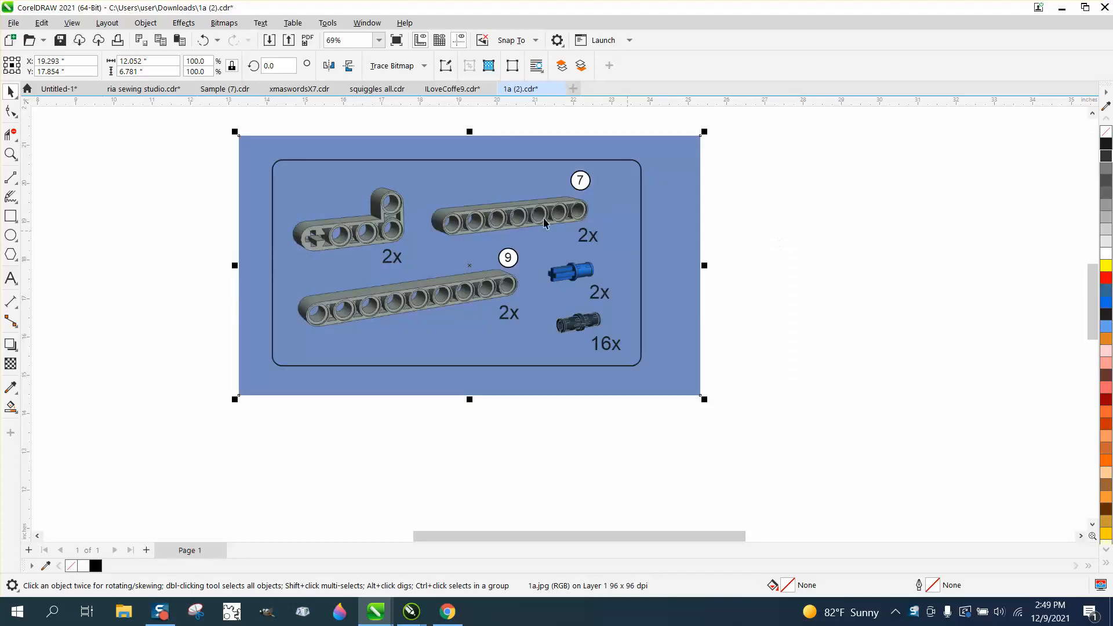
Group the frame, quantity labels and numbered circles lying over the blue picture.
{"action": "left_click", "coordinate": [251, 124]}
{"action": "left_click_drag", "start_coordinate": [488, 306], "coordinate": [661, 400]}
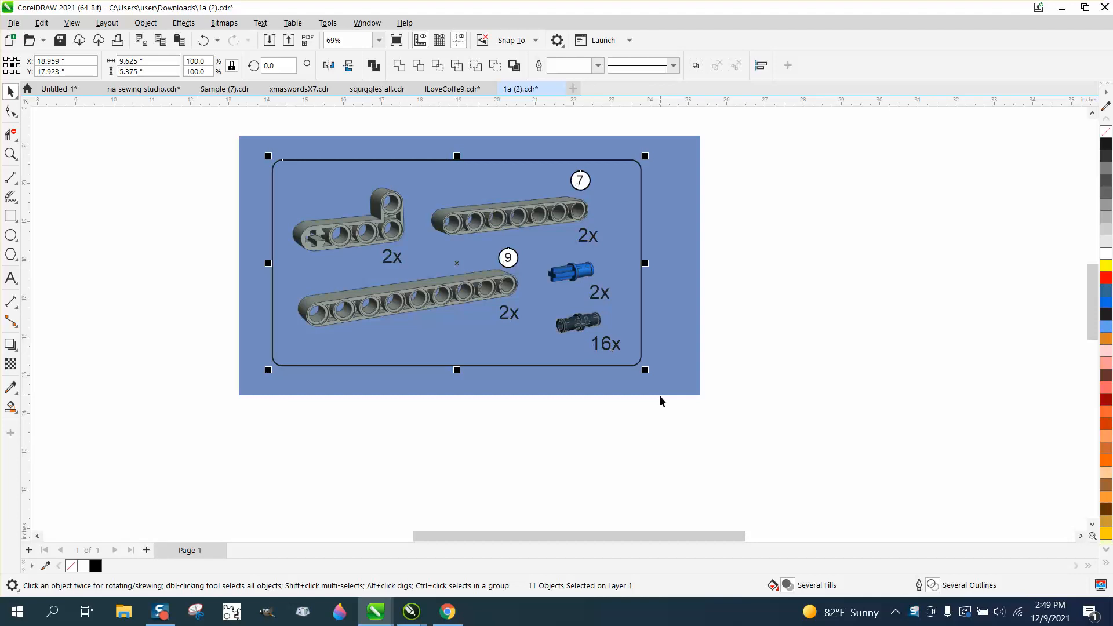
{"action": "key", "text": "ctrl+g"}
Intersect the grouped frame and labels with the blue picture and move the resulting piece 13 inches to the right.
{"action": "left_click_drag", "start_coordinate": [198, 116], "coordinate": [218, 148]}
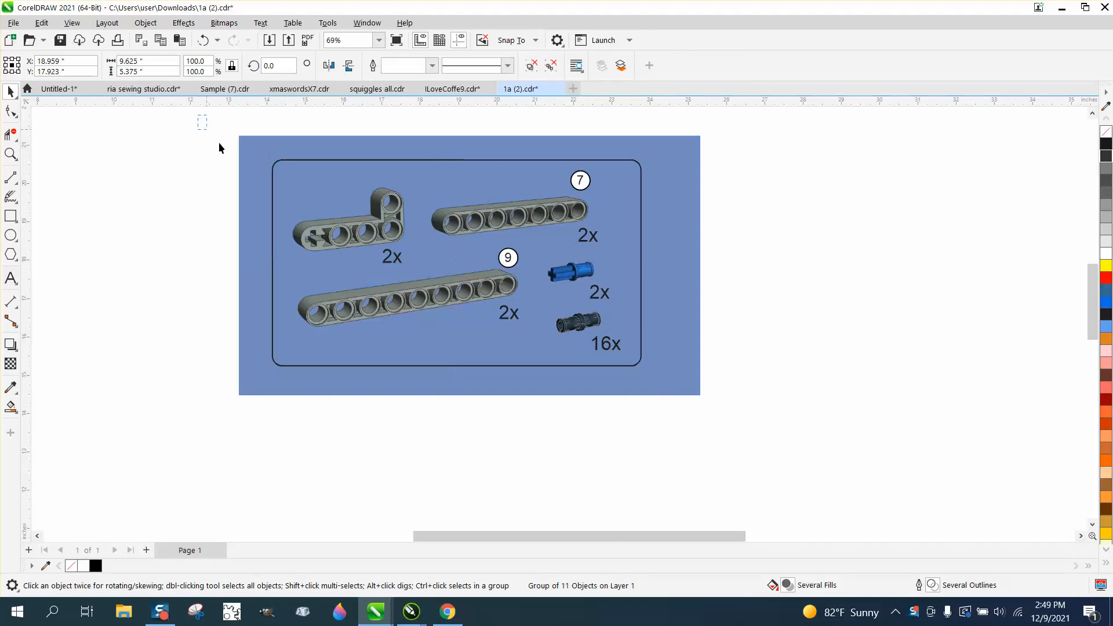
{"action": "left_click_drag", "start_coordinate": [757, 474], "coordinate": [758, 474]}
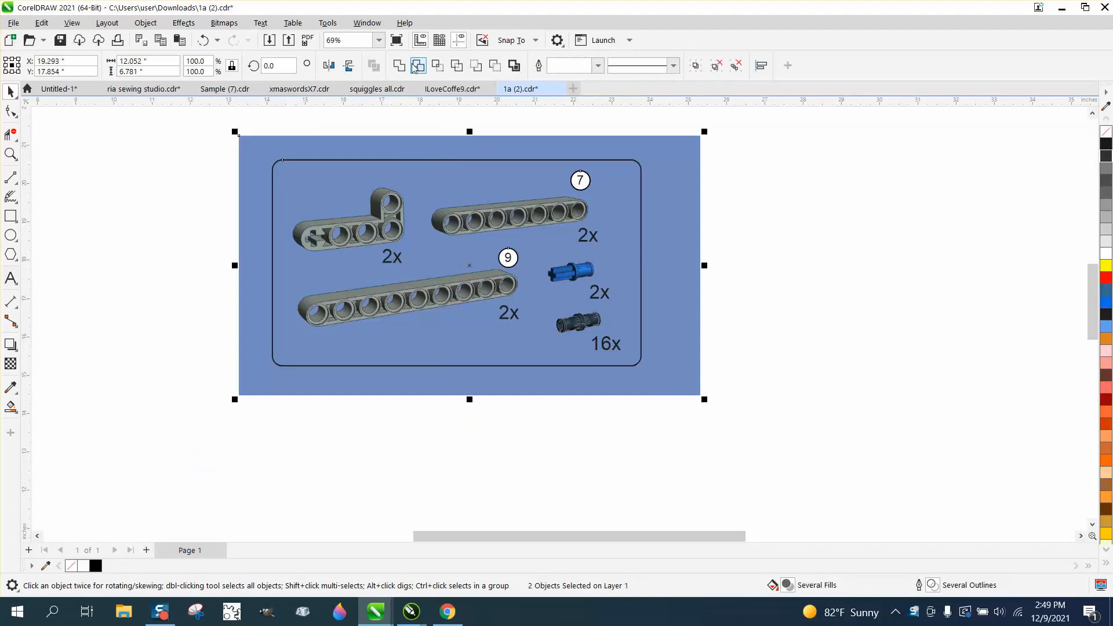
{"action": "left_click", "coordinate": [433, 67]}
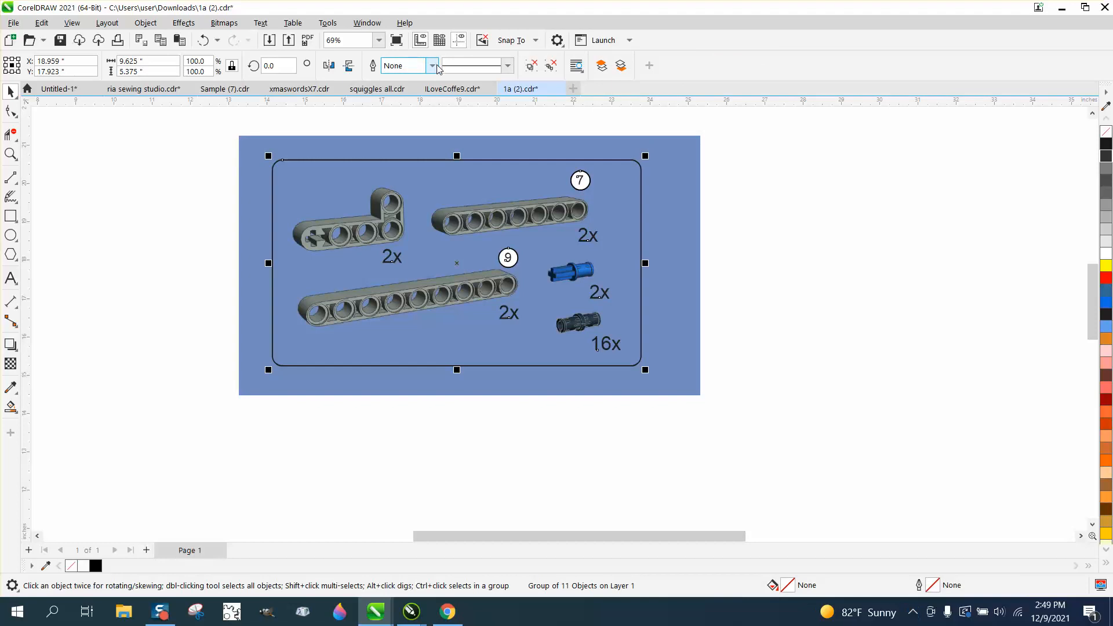
{"action": "key", "text": "Right"}
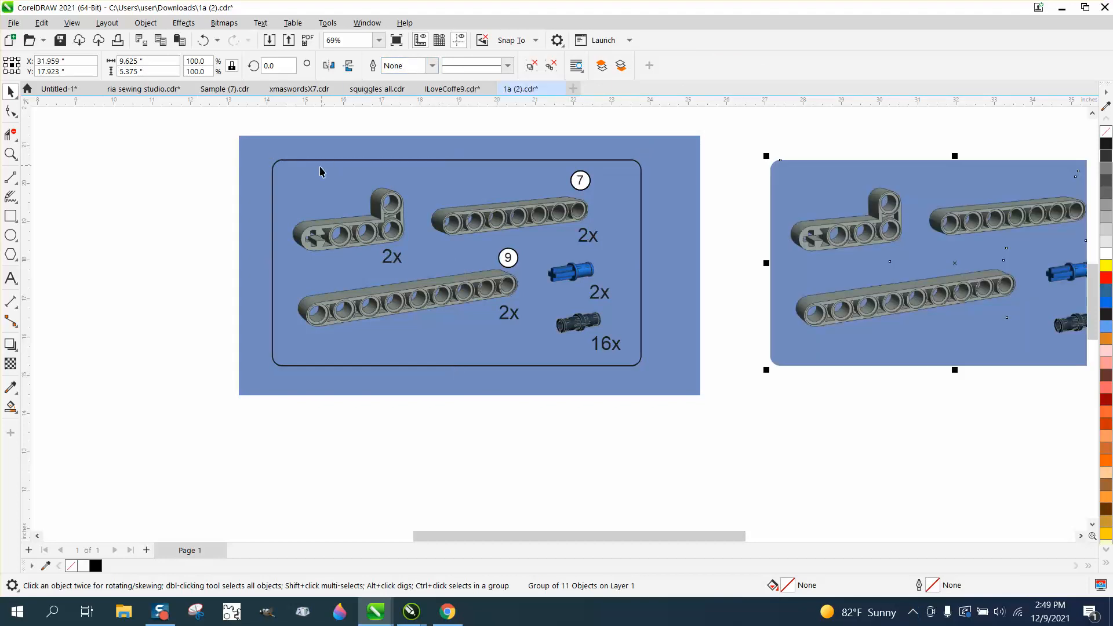
{"action": "scroll", "coordinate": [320, 168], "scroll_direction": "down", "scroll_amount": 1}
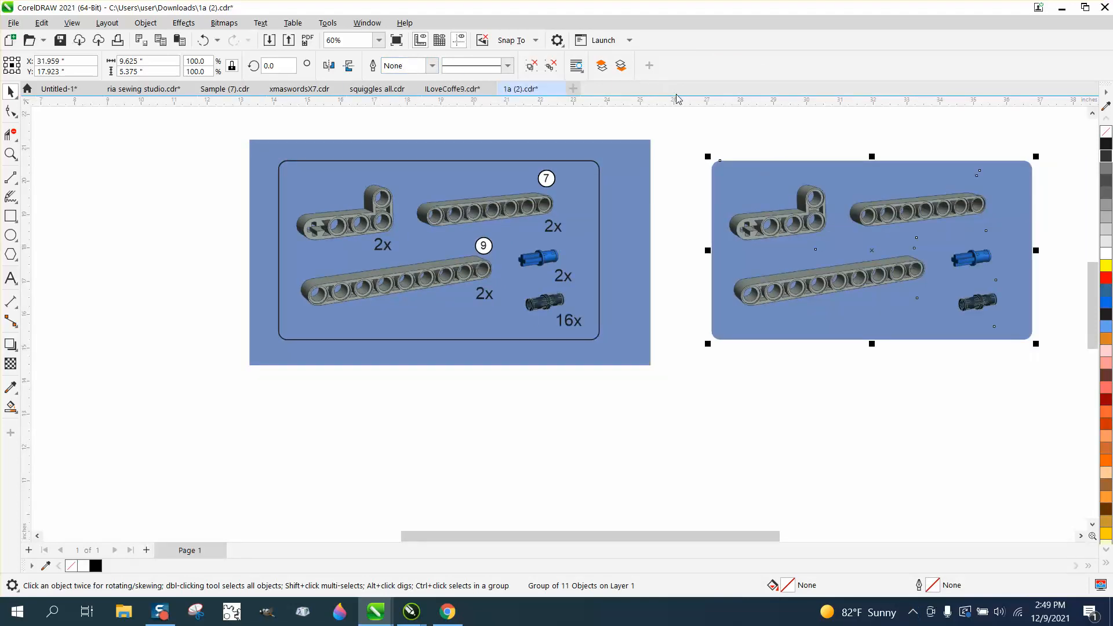
Ungroup the frame, quantity labels and numbered circles on the original picture.
{"action": "left_click", "coordinate": [554, 194]}
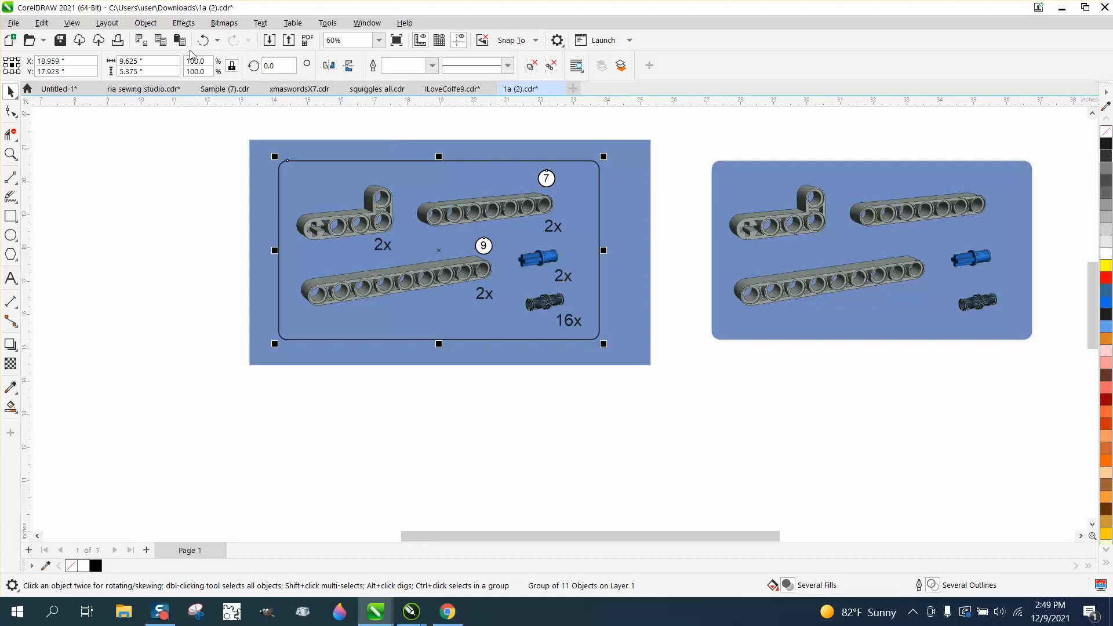
{"action": "left_click", "coordinate": [146, 23]}
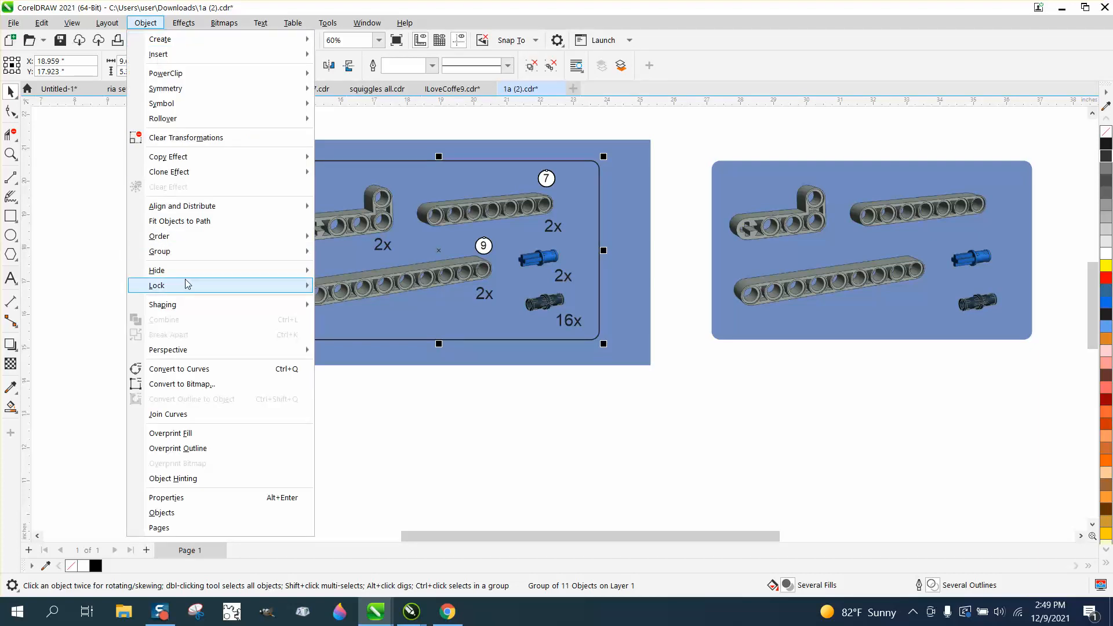
{"action": "mouse_move", "coordinate": [184, 255]}
{"action": "left_click", "coordinate": [351, 268]}
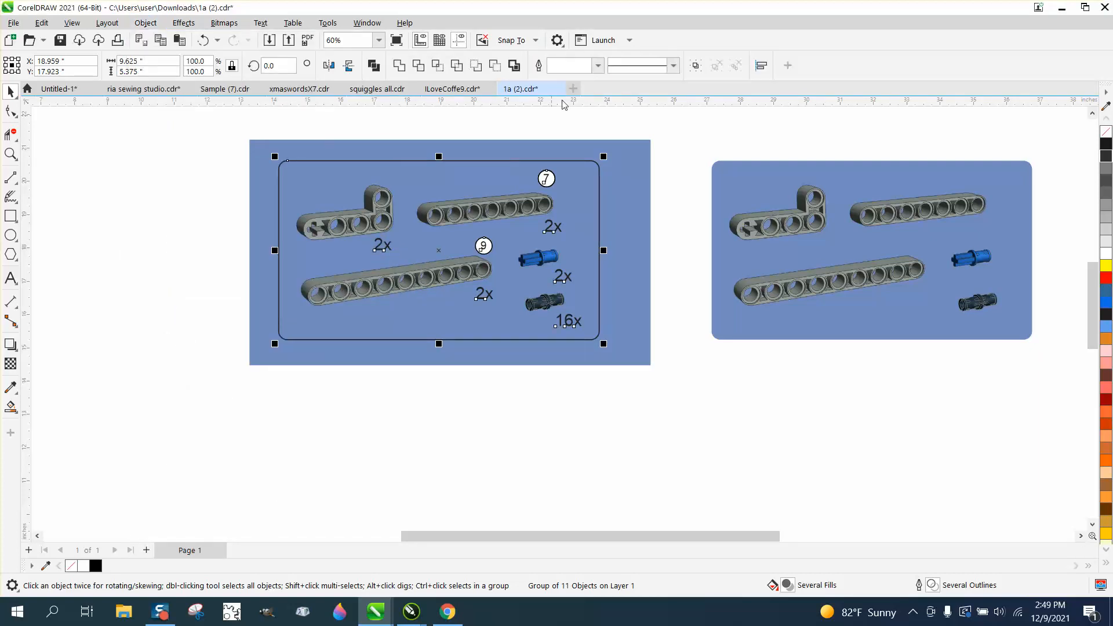
{"action": "left_click", "coordinate": [561, 109]}
Move the circled 7 and the 2x label below it 13 inches right, and shift the label 13 inches down.
{"action": "left_click_drag", "start_coordinate": [559, 186], "coordinate": [558, 186]}
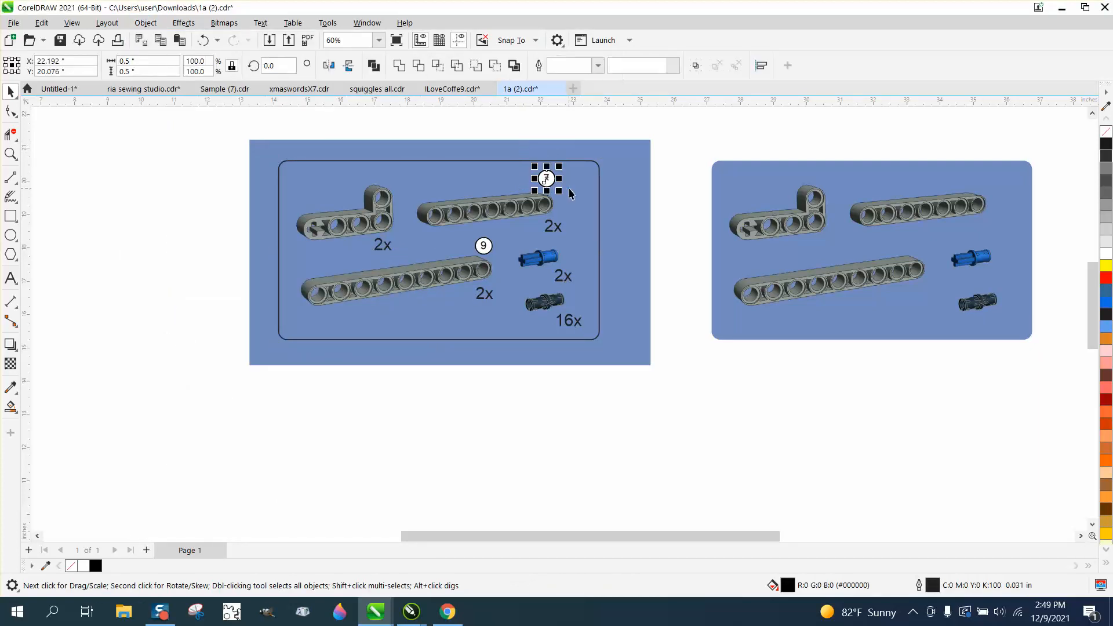
{"action": "key", "text": "Right"}
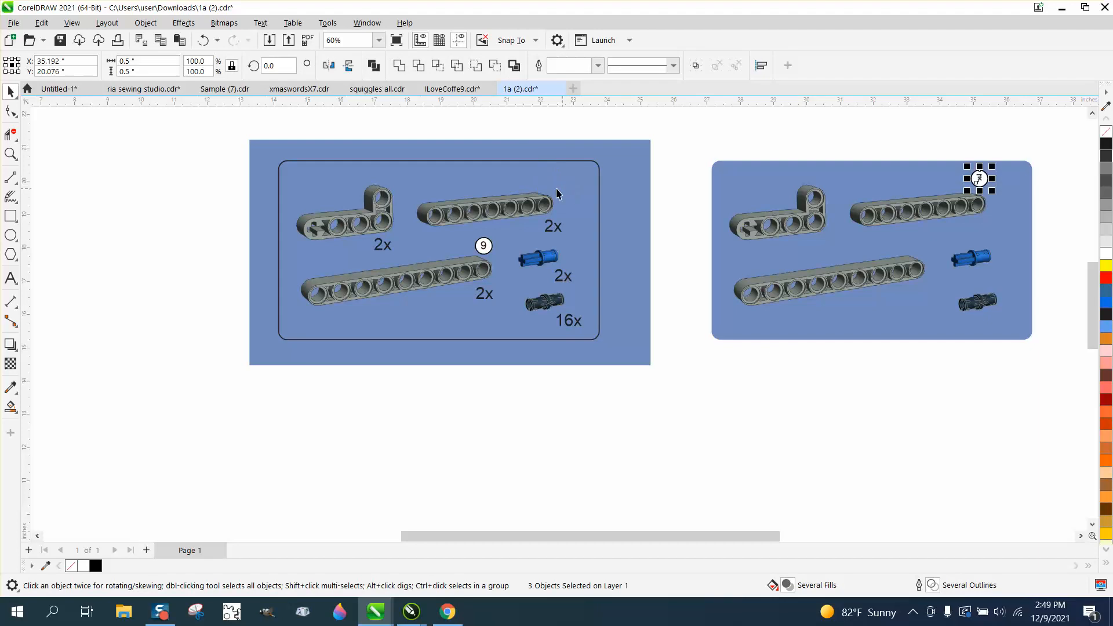
{"action": "left_click", "coordinate": [552, 226]}
{"action": "key", "text": "Right"}
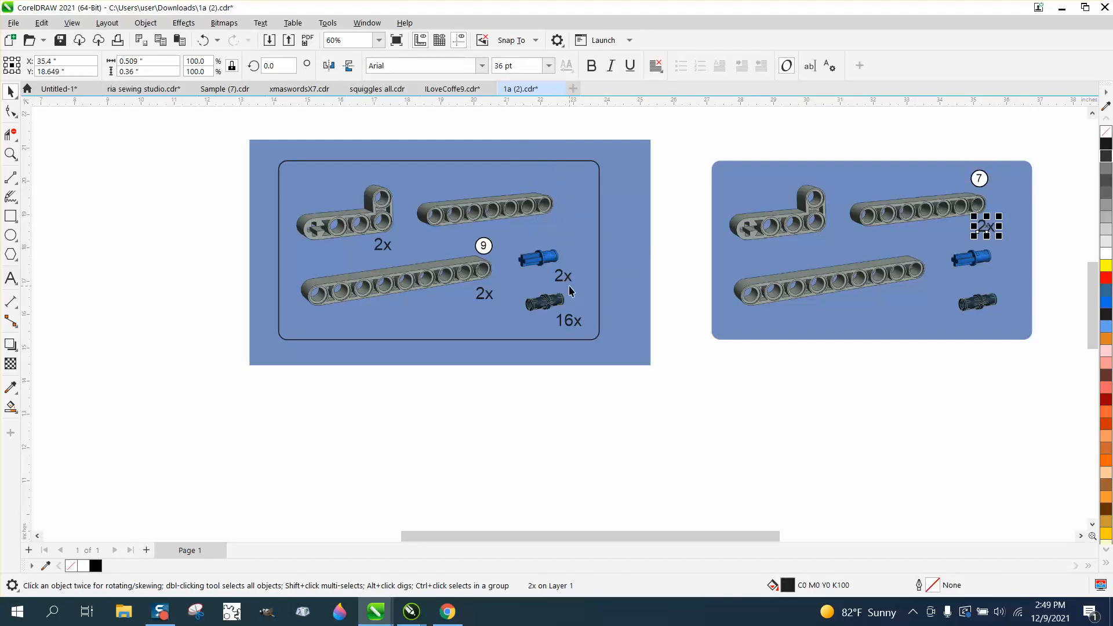
{"action": "key", "text": "Down"}
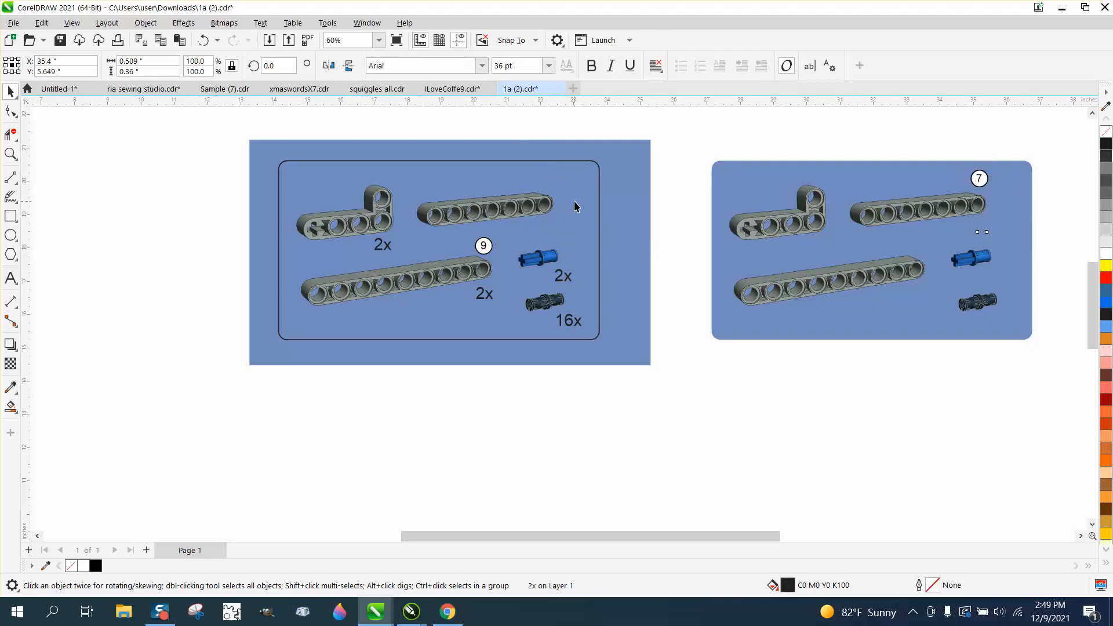
Move the stacked circles and the number 7 back 13 inches left onto the original picture.
{"action": "left_click", "coordinate": [985, 181]}
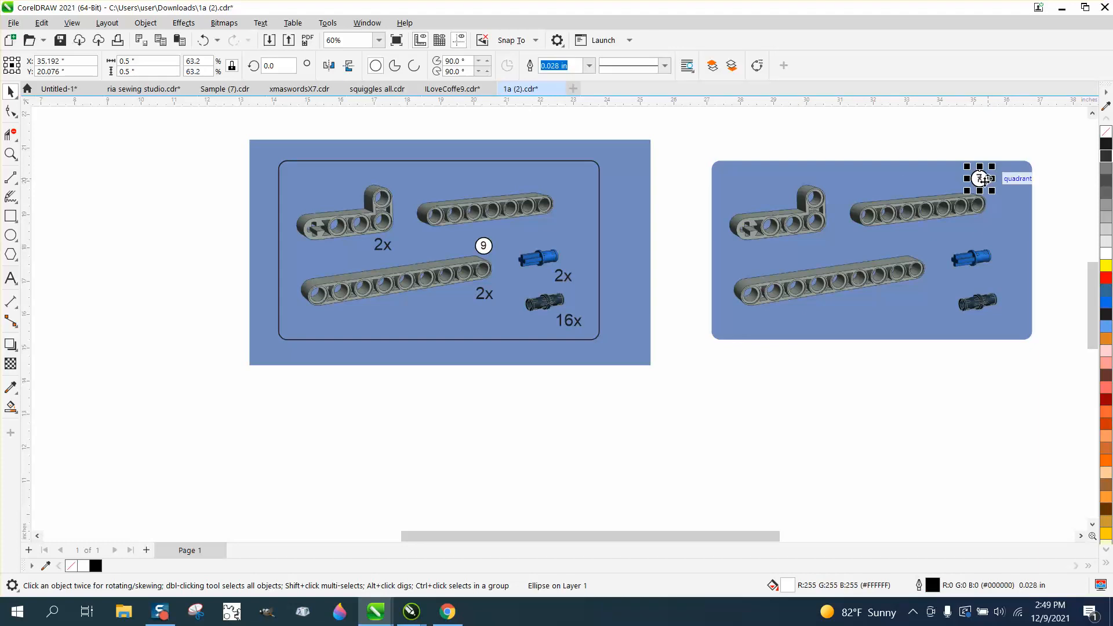
{"action": "key", "text": "Left"}
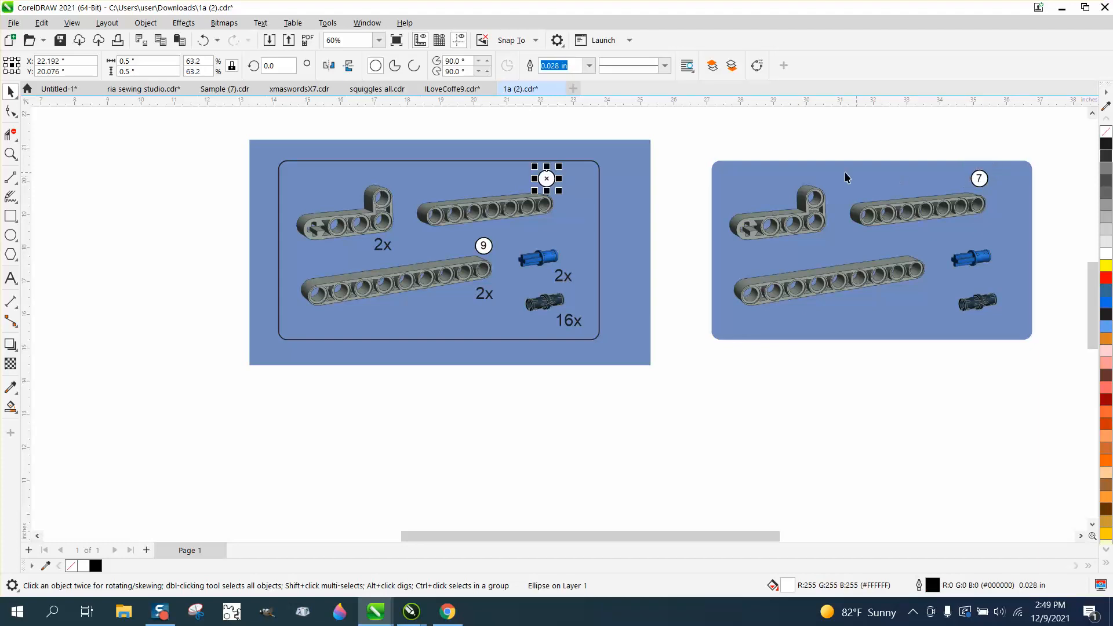
{"action": "left_click", "coordinate": [985, 180]}
{"action": "key", "text": "Left"}
{"action": "left_click", "coordinate": [980, 181]}
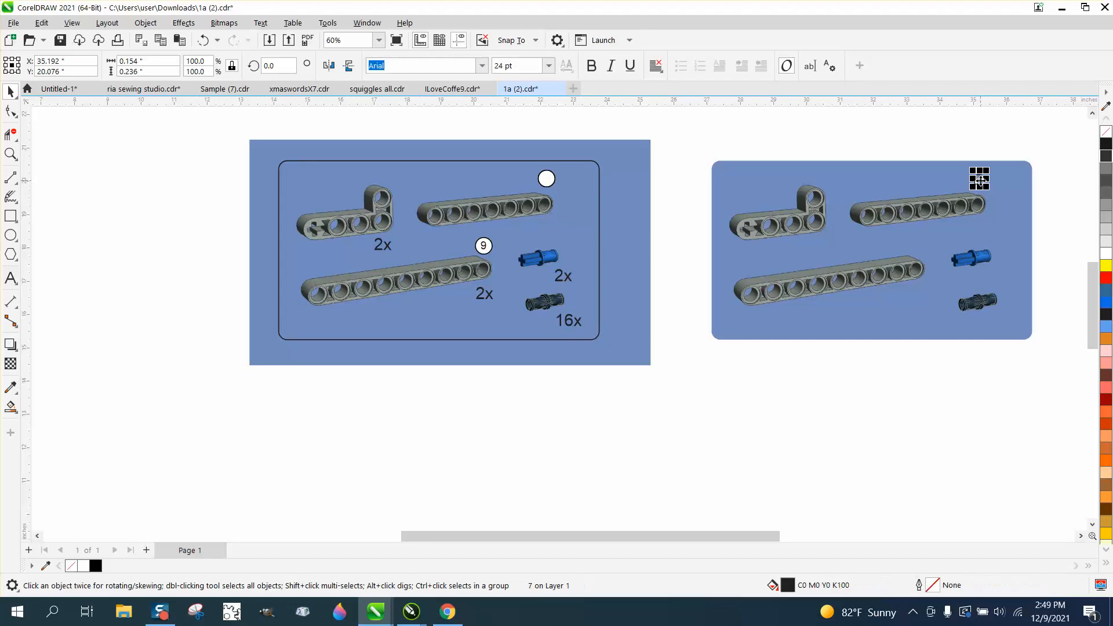
{"action": "key", "text": "Left"}
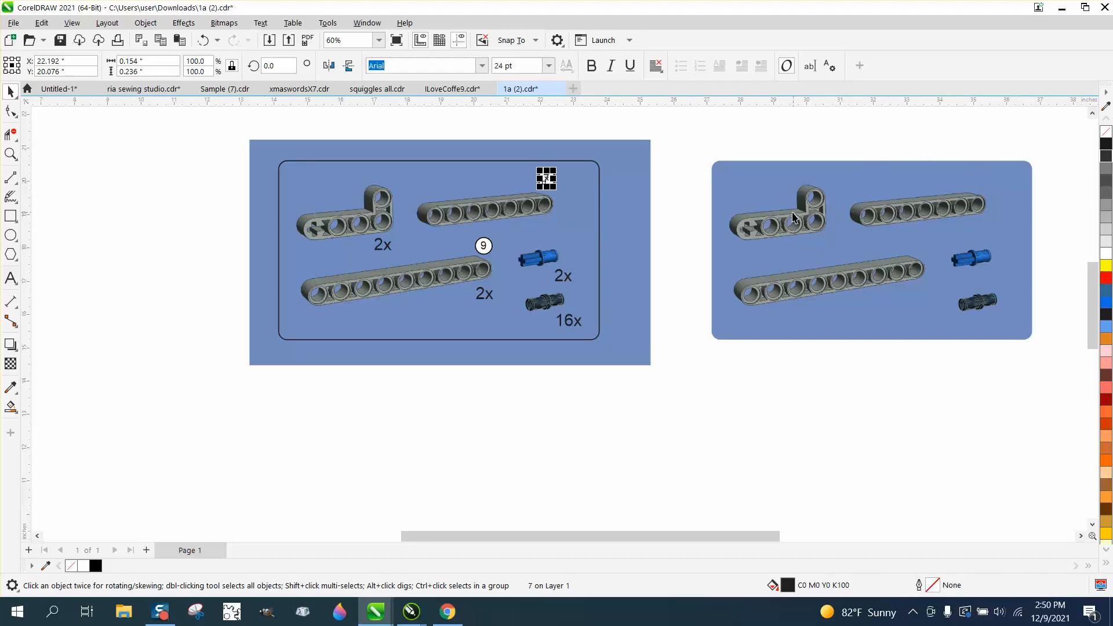
Examine the cropped picture piece up close.
{"action": "scroll", "coordinate": [745, 206], "scroll_direction": "down", "scroll_amount": 1}
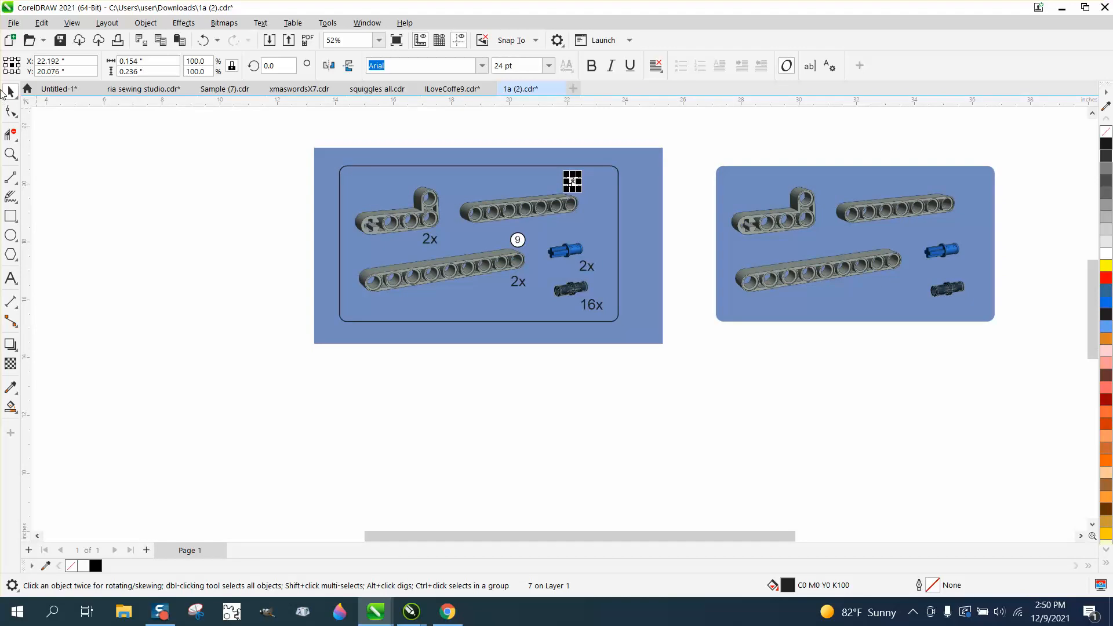
{"action": "left_click", "coordinate": [11, 153]}
{"action": "left_click_drag", "start_coordinate": [706, 158], "coordinate": [1020, 339]}
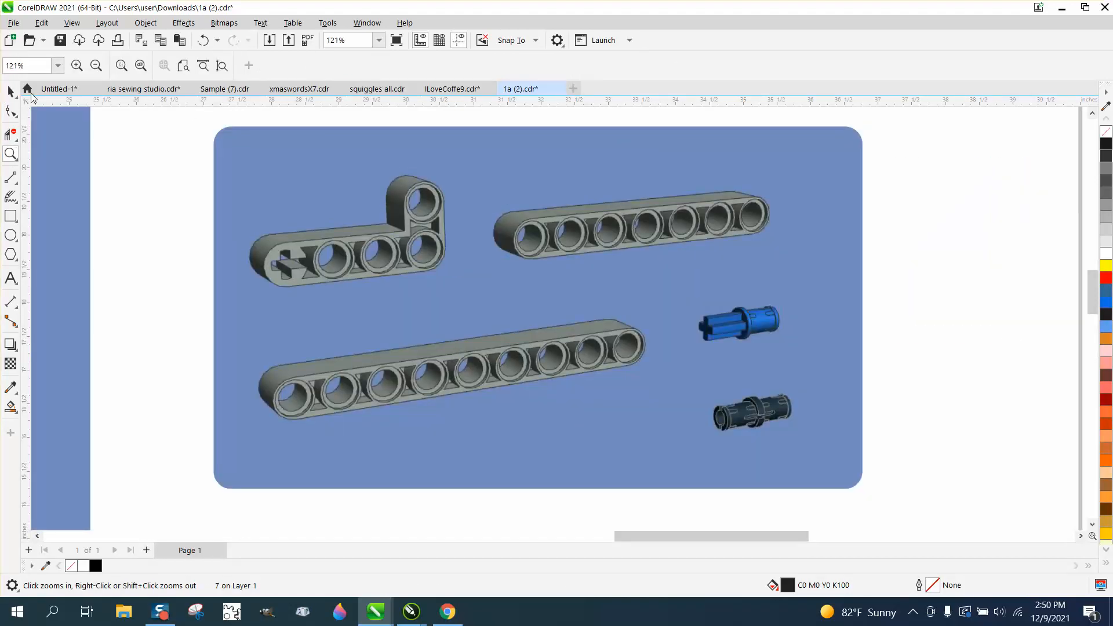
{"action": "left_click", "coordinate": [11, 91]}
{"action": "scroll", "coordinate": [303, 200], "scroll_direction": "down", "scroll_amount": 1}
{"action": "scroll", "coordinate": [302, 199], "scroll_direction": "down", "scroll_amount": 5}
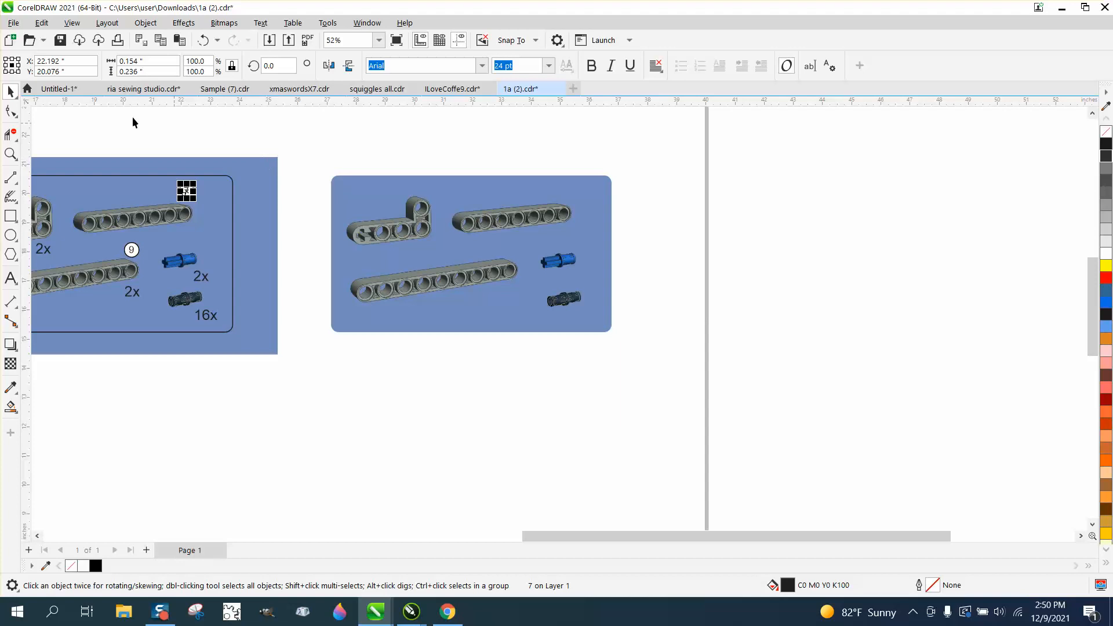
Duplicate the cropped picture piece and move the copy 26 inches to the right.
{"action": "left_click_drag", "start_coordinate": [308, 146], "coordinate": [666, 424]}
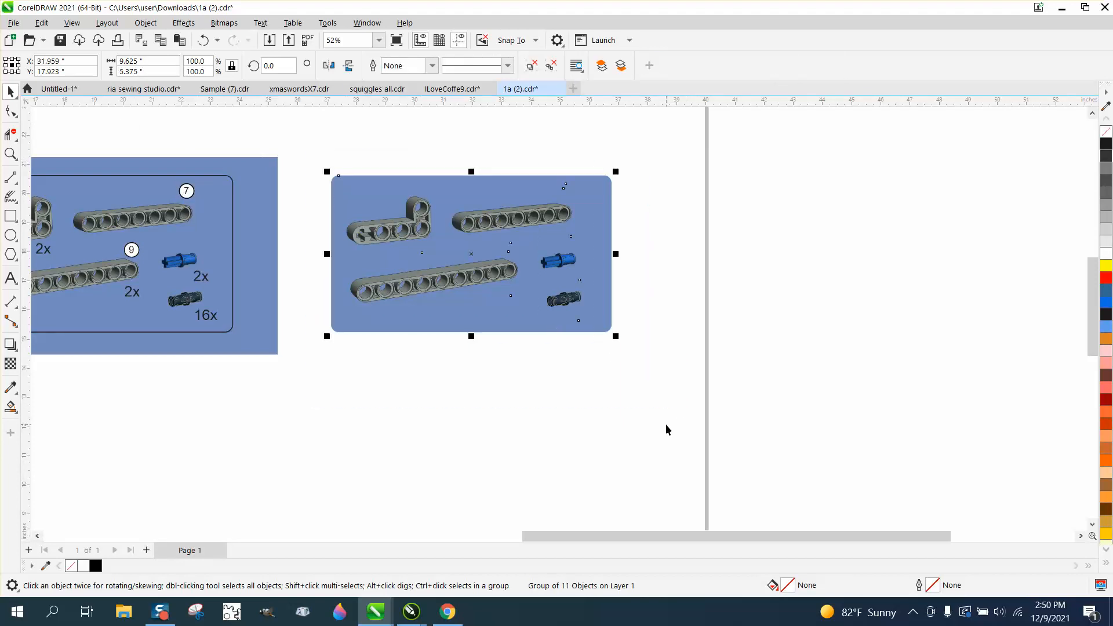
{"action": "key", "text": "ctrl+c"}
{"action": "key", "text": "ctrl+v"}
{"action": "key", "text": "Right"}
{"action": "key", "text": "Right"}
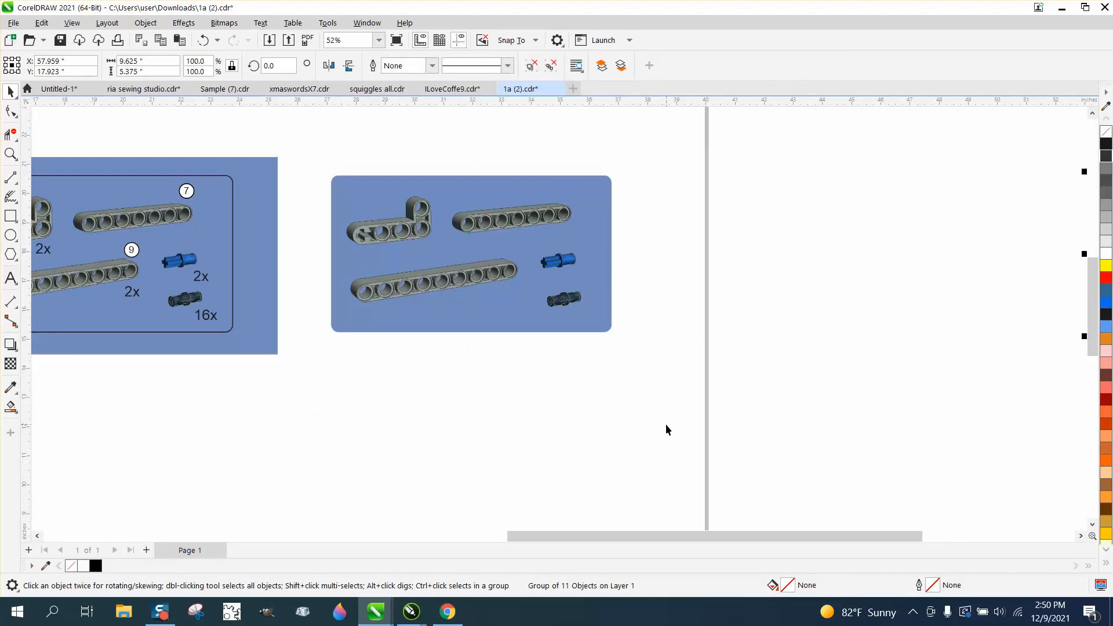
Make another copy of the cropped picture piece and move it 13 inches to the right.
{"action": "left_click_drag", "start_coordinate": [323, 156], "coordinate": [687, 349]}
{"action": "key", "text": "ctrl+c"}
{"action": "key", "text": "ctrl+v"}
{"action": "key", "text": "Right"}
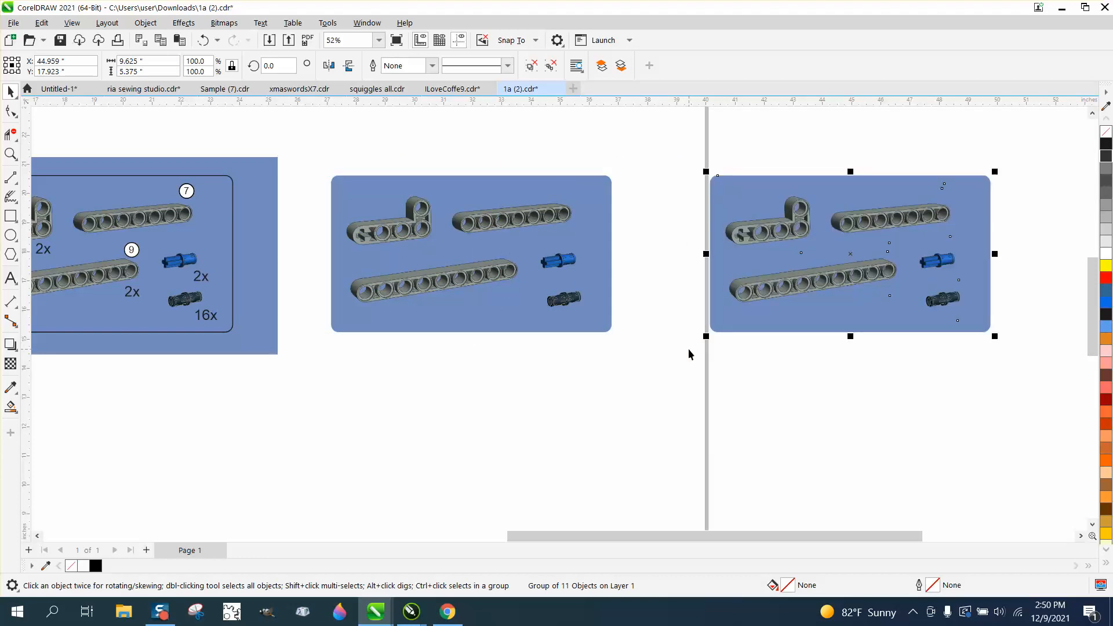
Convert the first cropped piece to a 300 dpi CMYK bitmap with anti-aliasing and a transparent background.
{"action": "left_click_drag", "start_coordinate": [322, 155], "coordinate": [642, 373]}
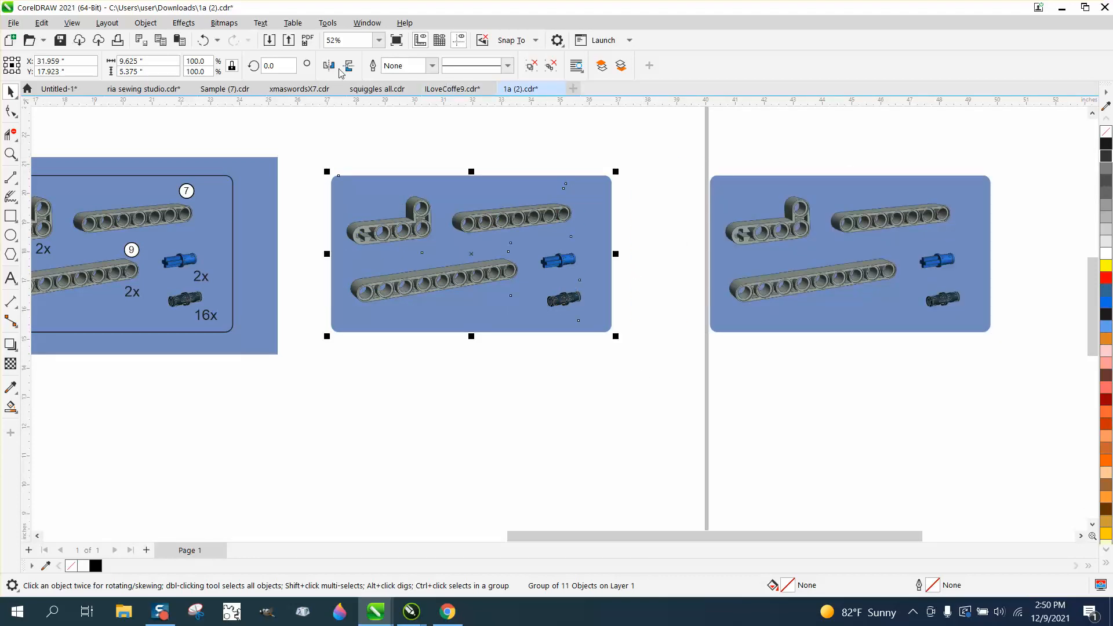
{"action": "left_click", "coordinate": [224, 23]}
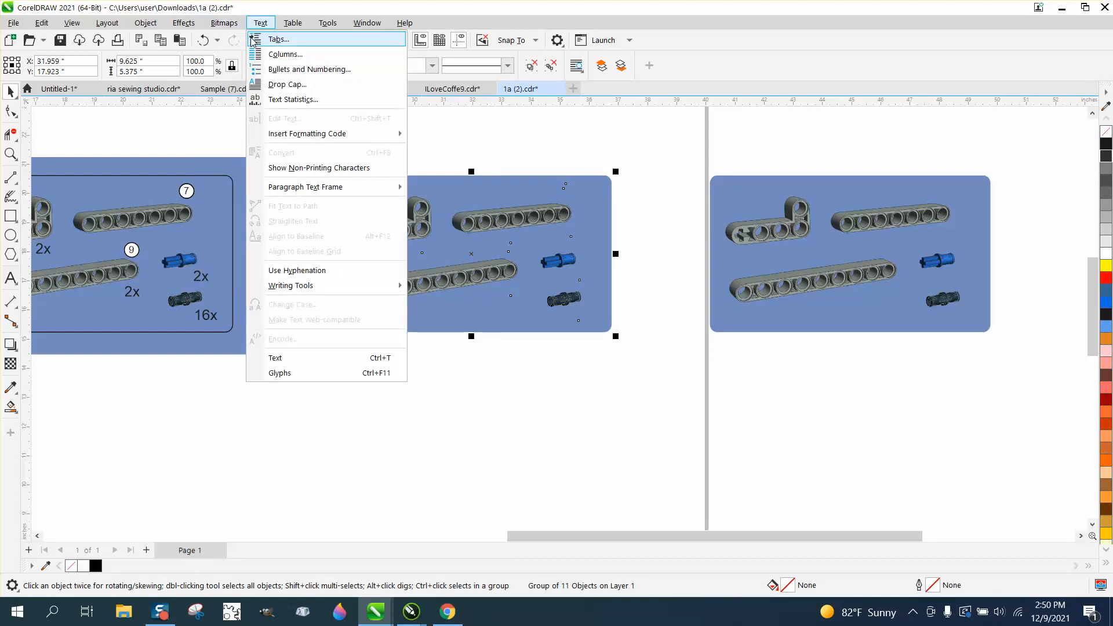
{"action": "left_click", "coordinate": [255, 40]}
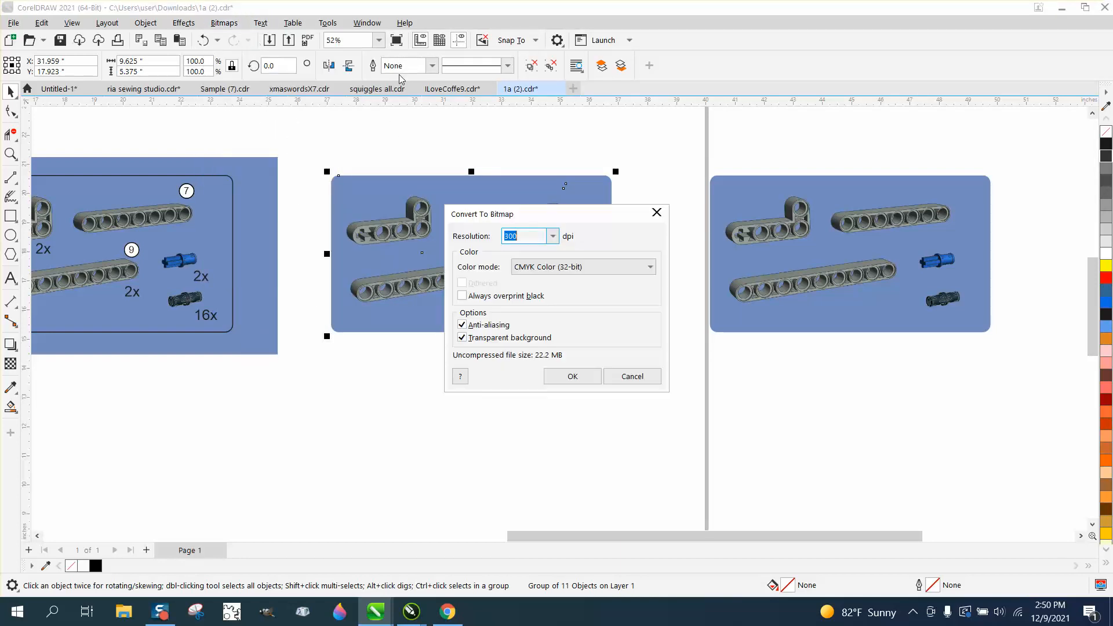
{"action": "left_click", "coordinate": [573, 378]}
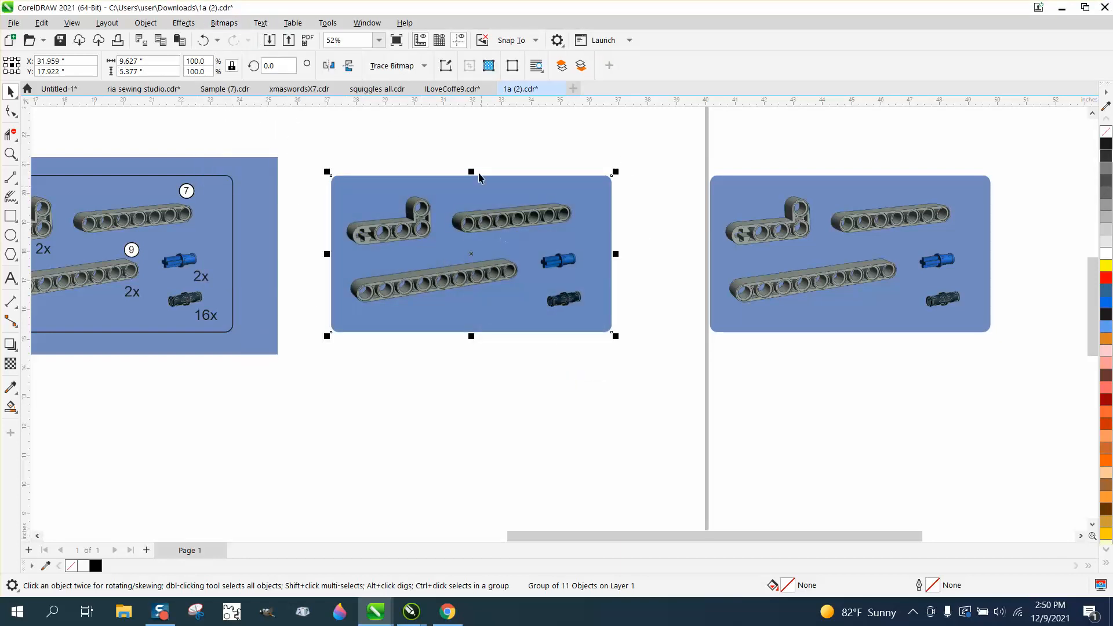
Outline-trace the bitmap as Clipart with the background colour removed automatically, and move the traced group 13 inches down.
{"action": "left_click", "coordinate": [426, 66]}
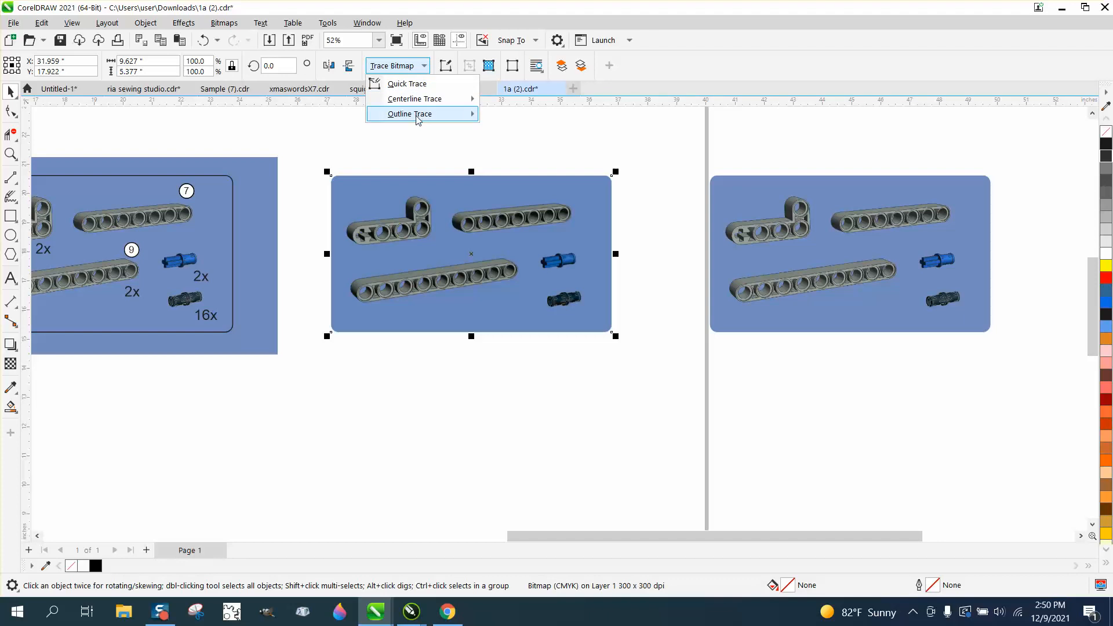
{"action": "mouse_move", "coordinate": [416, 114]}
{"action": "left_click", "coordinate": [530, 161]}
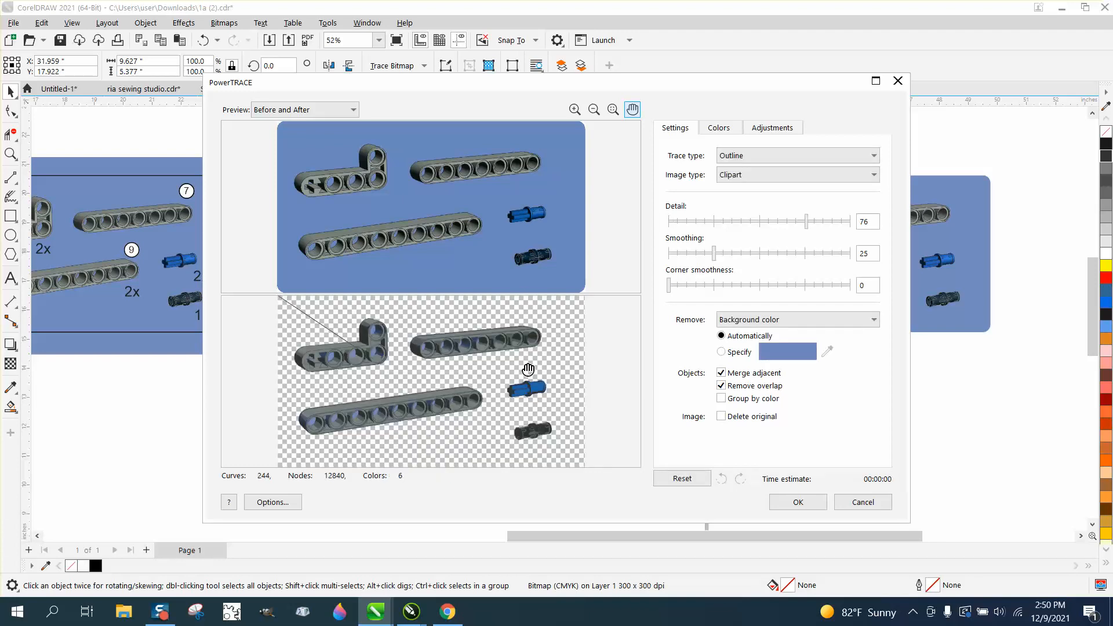
{"action": "left_click", "coordinate": [810, 508]}
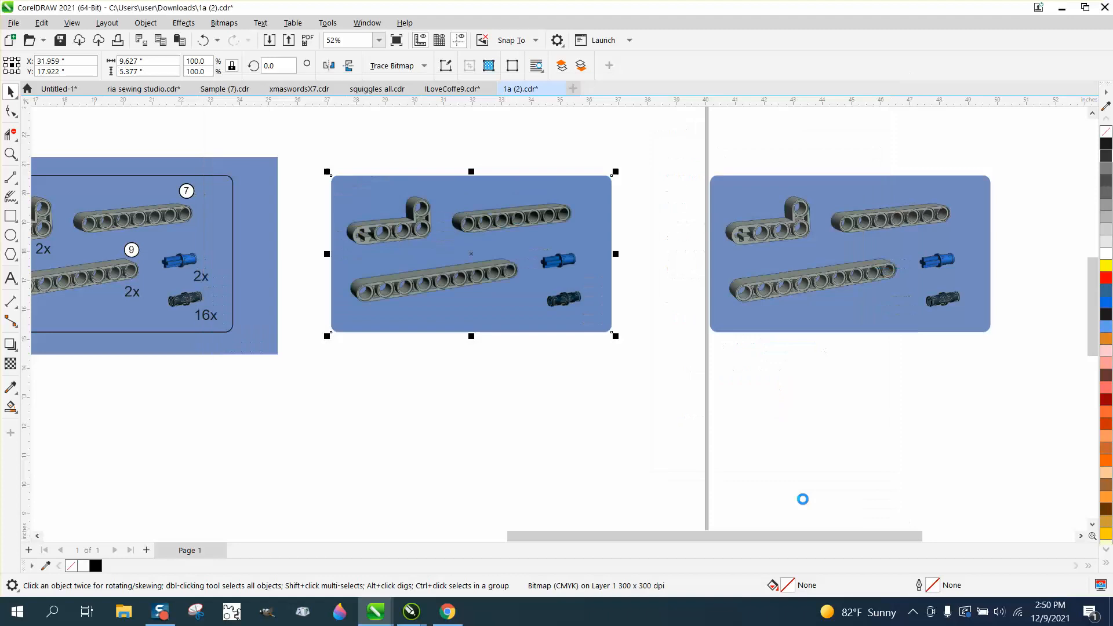
{"action": "key", "text": "Down"}
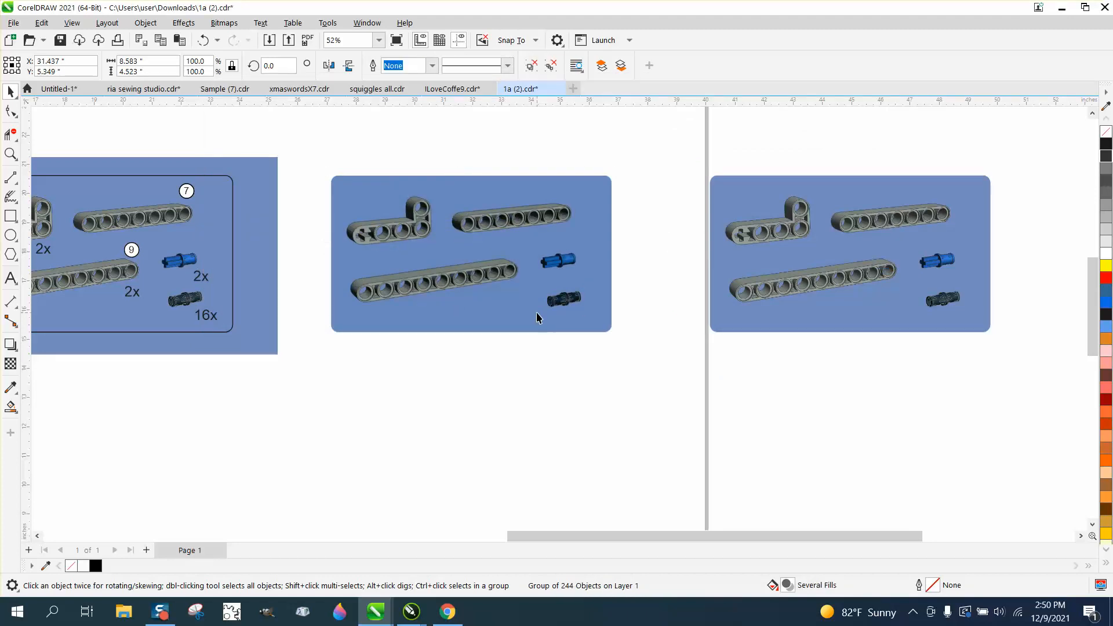
Examine the traced parts up close, including the small blue connector.
{"action": "scroll", "coordinate": [505, 264], "scroll_direction": "down", "scroll_amount": 2}
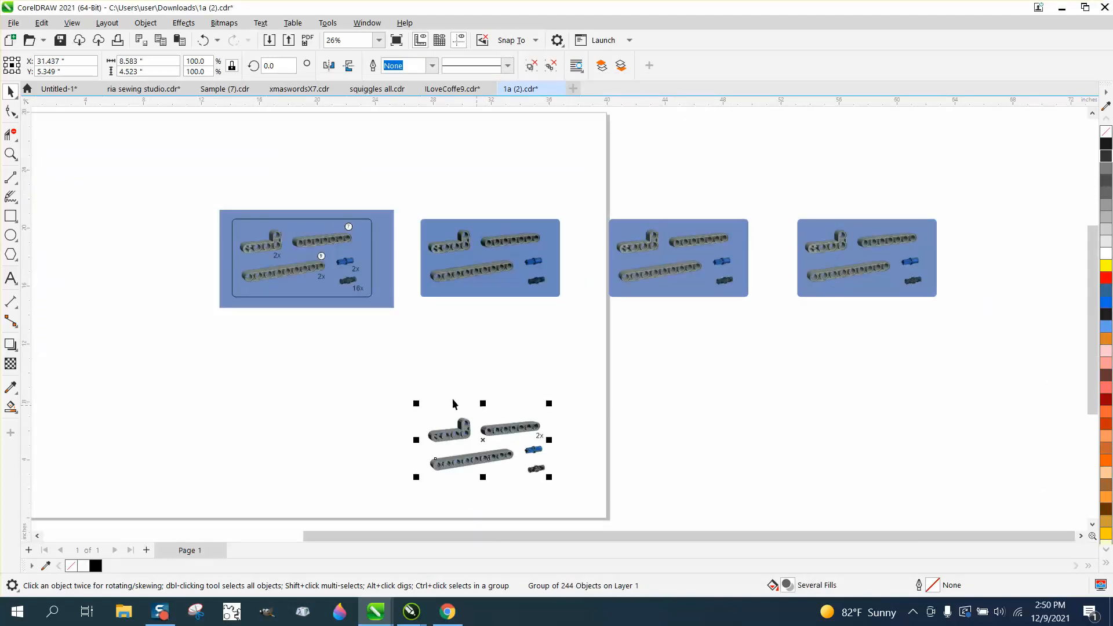
{"action": "left_click", "coordinate": [10, 153]}
{"action": "left_click_drag", "start_coordinate": [405, 385], "coordinate": [661, 518]}
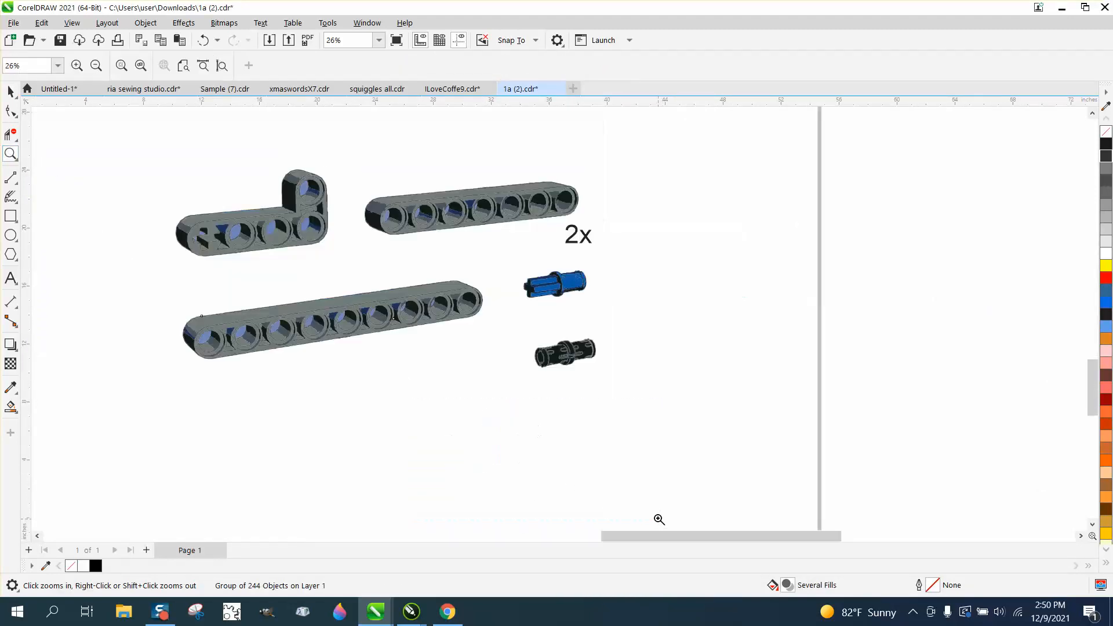
{"action": "left_click", "coordinate": [11, 92]}
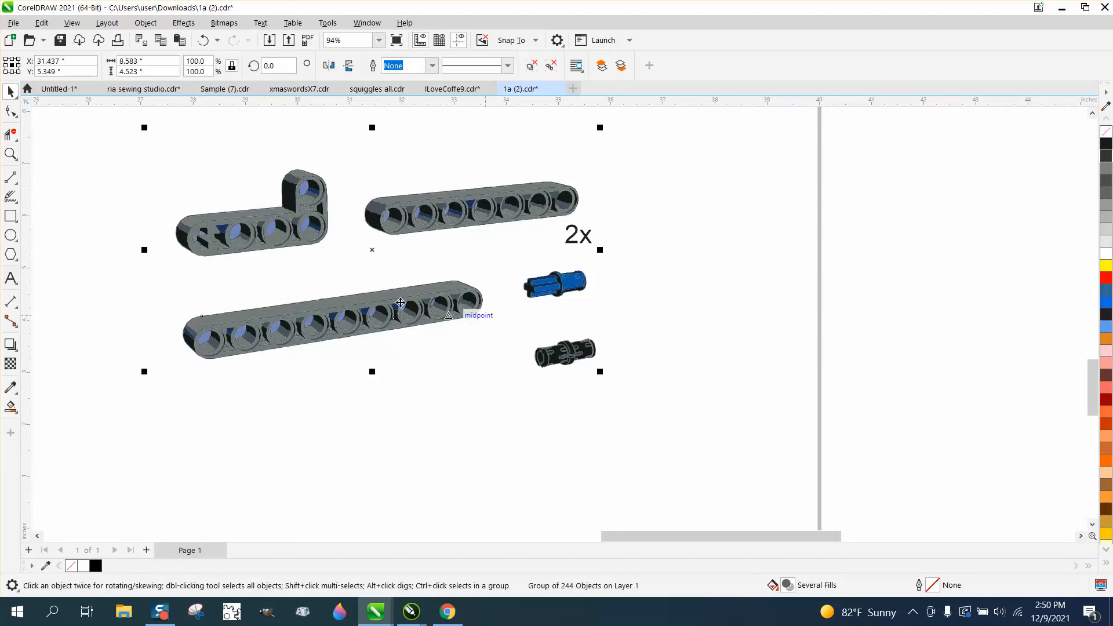
{"action": "left_click", "coordinate": [11, 153]}
{"action": "left_click_drag", "start_coordinate": [524, 277], "coordinate": [597, 304]}
{"action": "scroll", "coordinate": [598, 306], "scroll_direction": "down", "scroll_amount": 4}
{"action": "scroll", "coordinate": [616, 309], "scroll_direction": "down", "scroll_amount": 5}
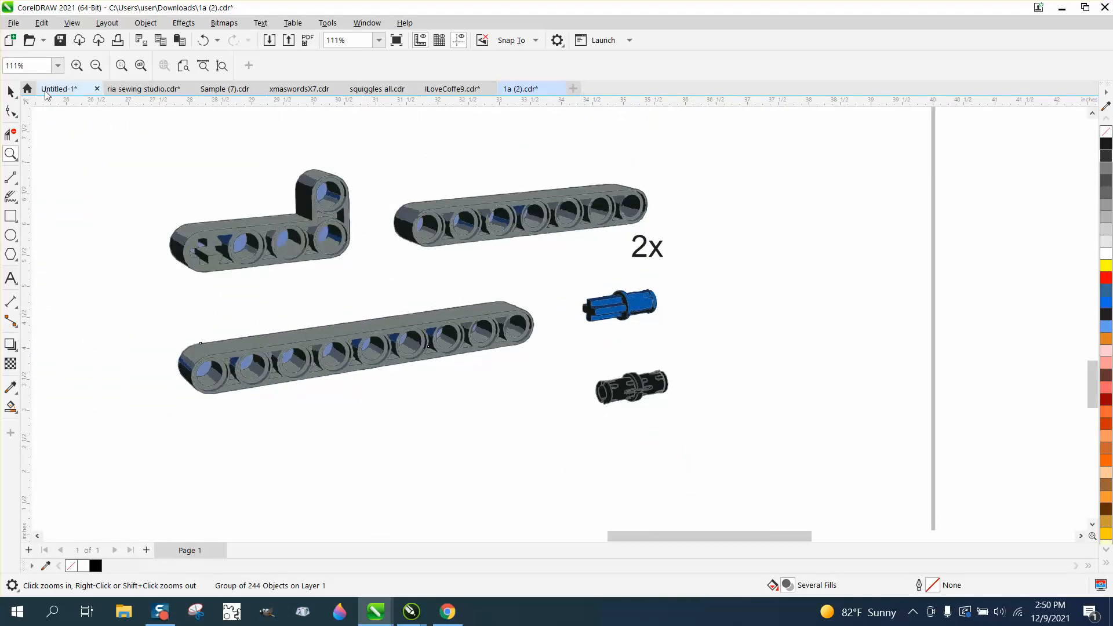
Ungroup the traced parts and delete the stray 2x label.
{"action": "left_click", "coordinate": [10, 91]}
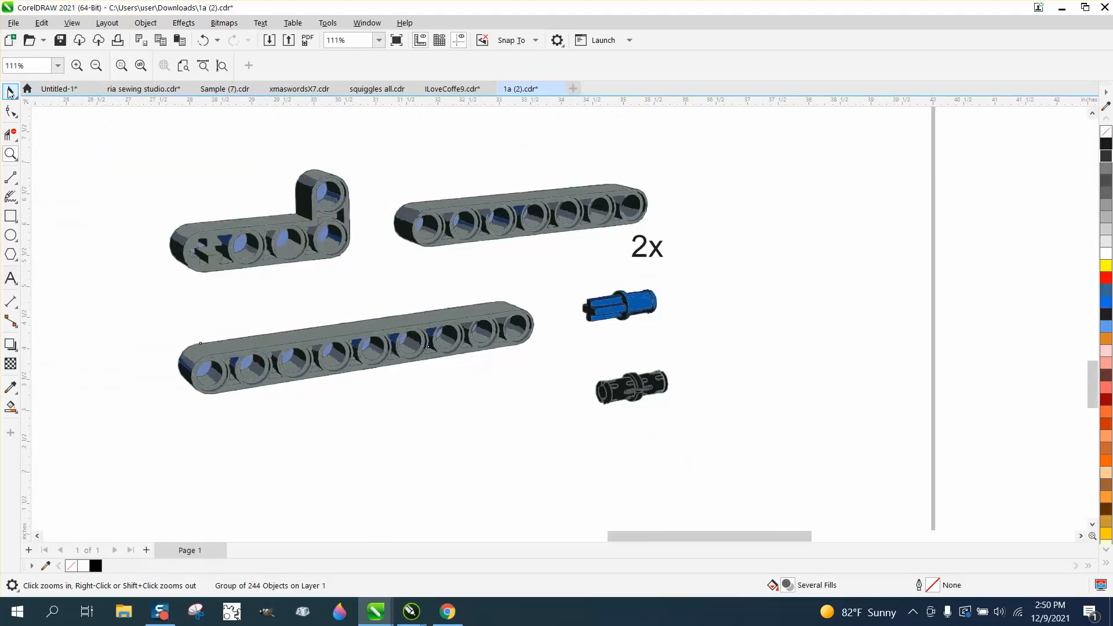
{"action": "left_click", "coordinate": [146, 23]}
{"action": "mouse_move", "coordinate": [207, 253]}
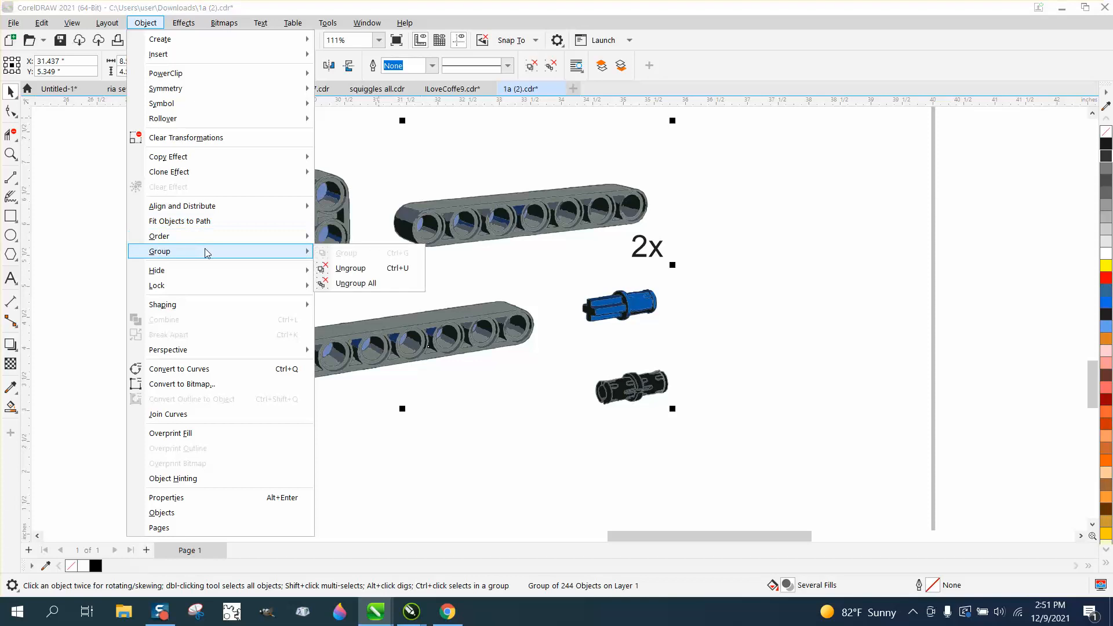
{"action": "left_click", "coordinate": [351, 267]}
{"action": "left_click", "coordinate": [613, 270]}
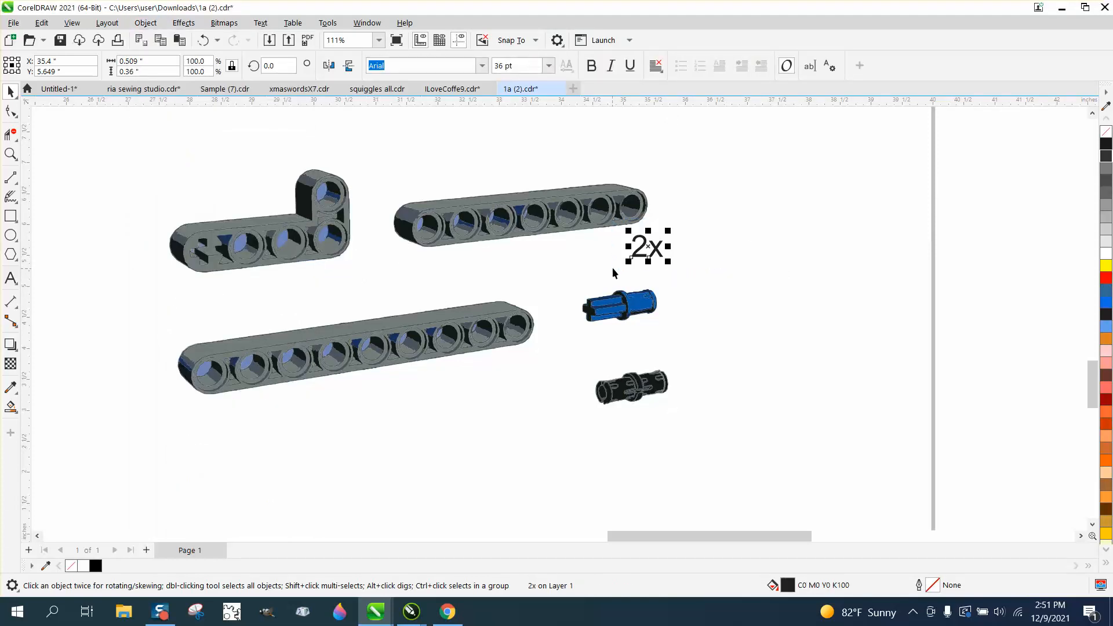
{"action": "key", "text": "Delete"}
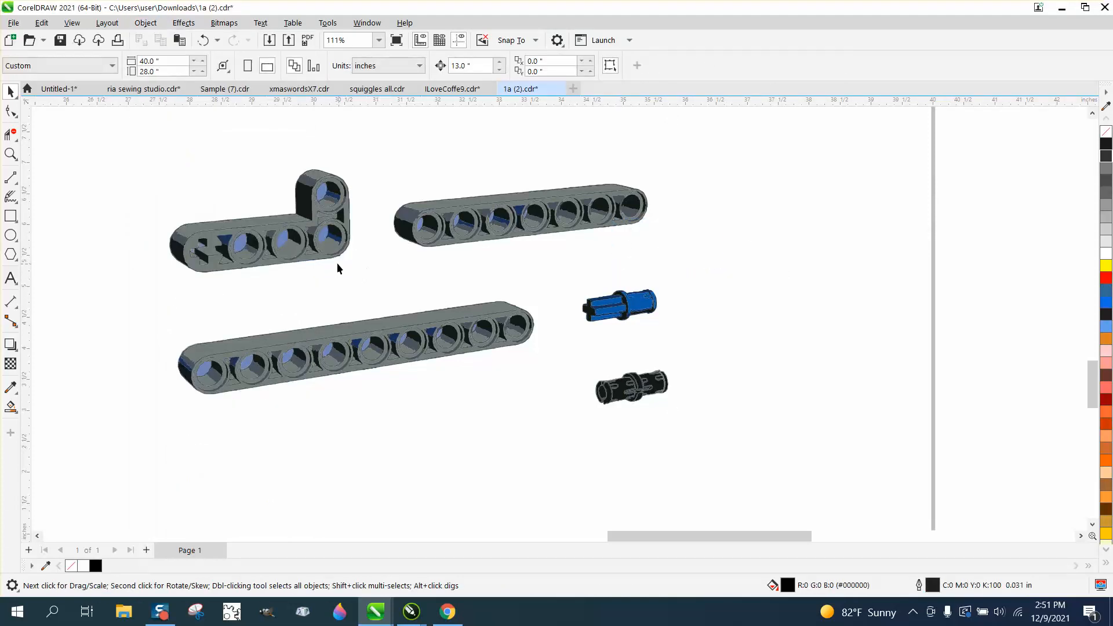
Try to delete the blue background pieces from the round holes of the L-shaped beam.
{"action": "left_click", "coordinate": [320, 191]}
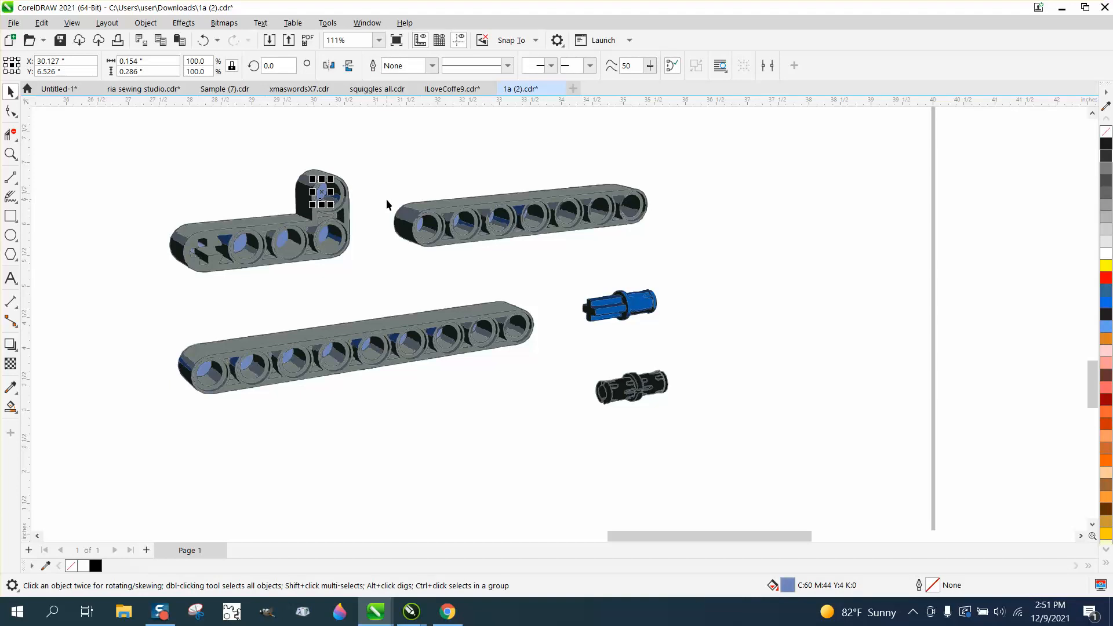
{"action": "key", "text": "Delete"}
{"action": "left_click", "coordinate": [331, 239]}
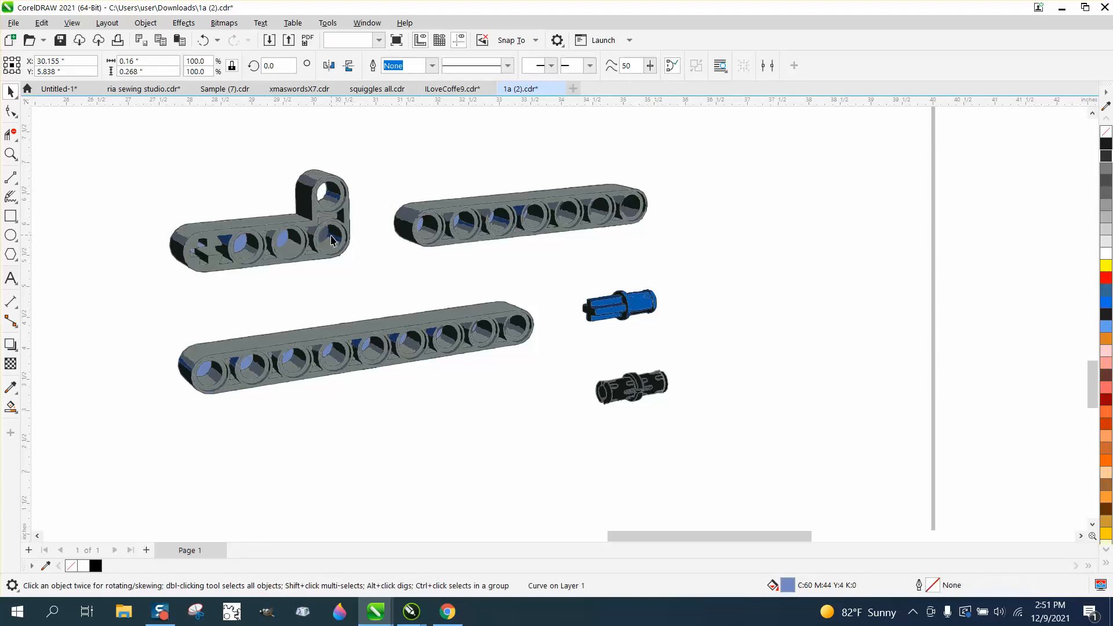
{"action": "key", "text": "Delete"}
{"action": "left_click", "coordinate": [283, 240]}
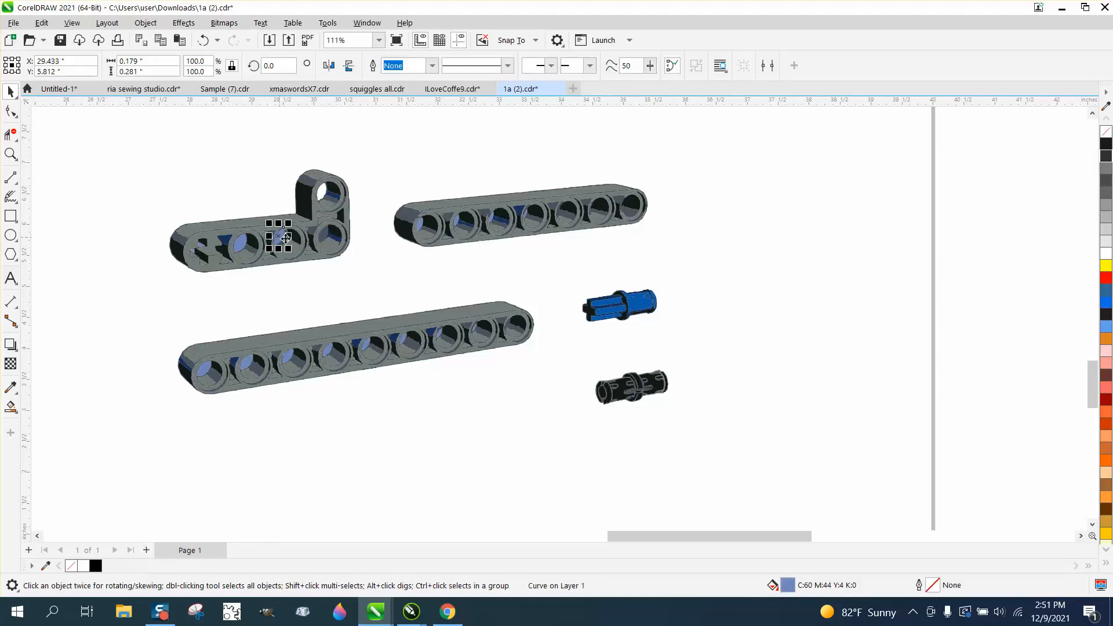
{"action": "key", "text": "Delete"}
{"action": "left_click", "coordinate": [245, 244]}
{"action": "key", "text": "Delete"}
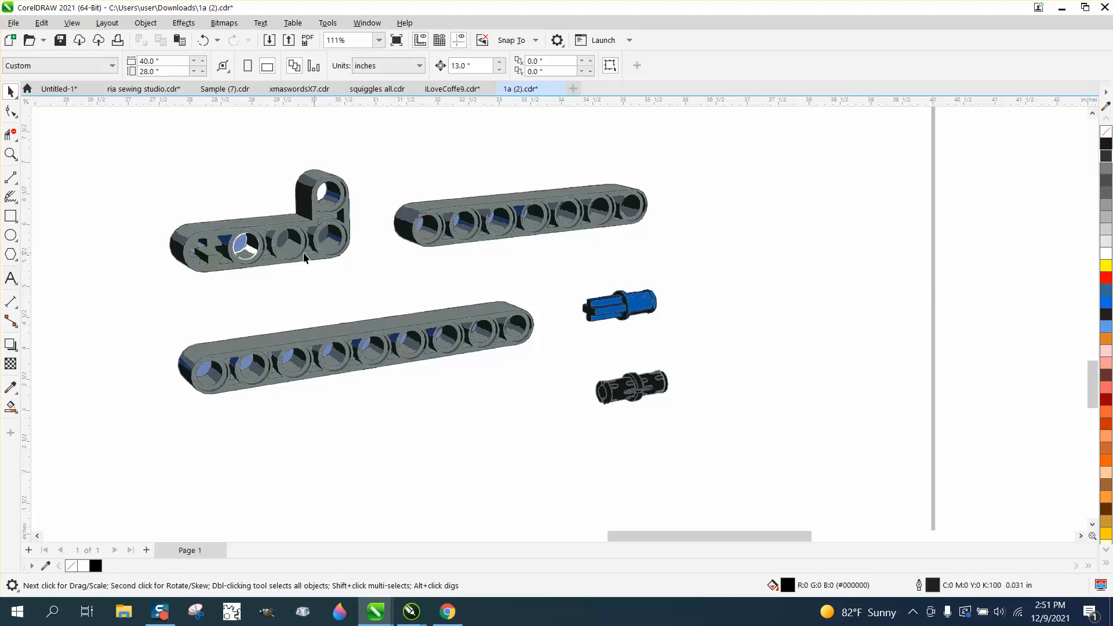
Undo the last deletion and remove only the blue piece in the L-shaped beam's leftmost round hole.
{"action": "left_click", "coordinate": [203, 43]}
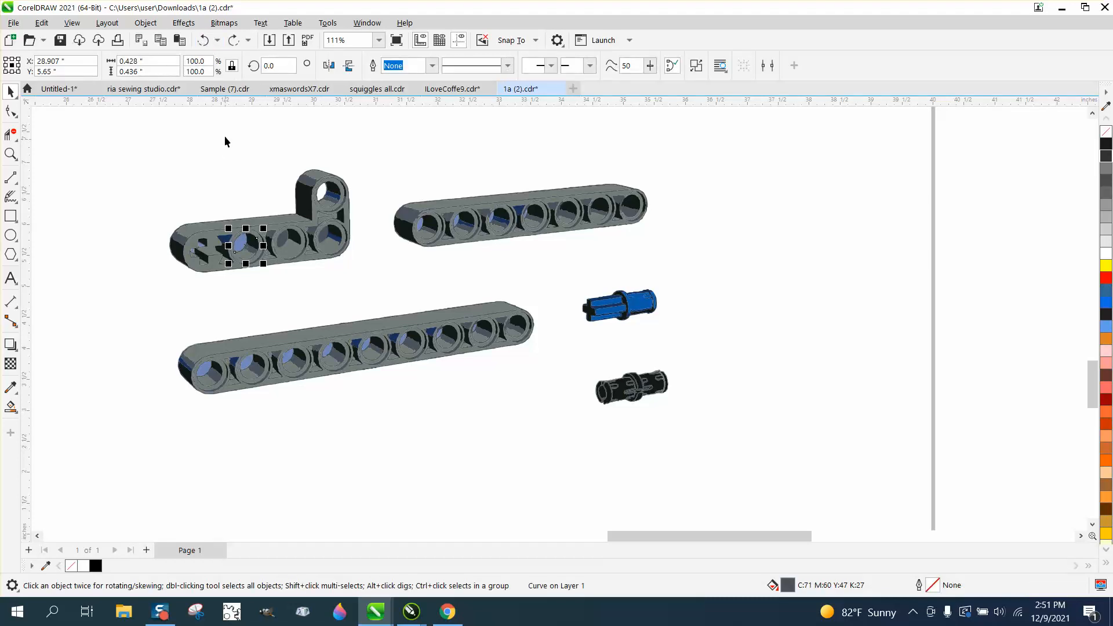
{"action": "key", "text": "Delete"}
{"action": "key", "text": "ctrl+z"}
{"action": "key", "text": "Delete"}
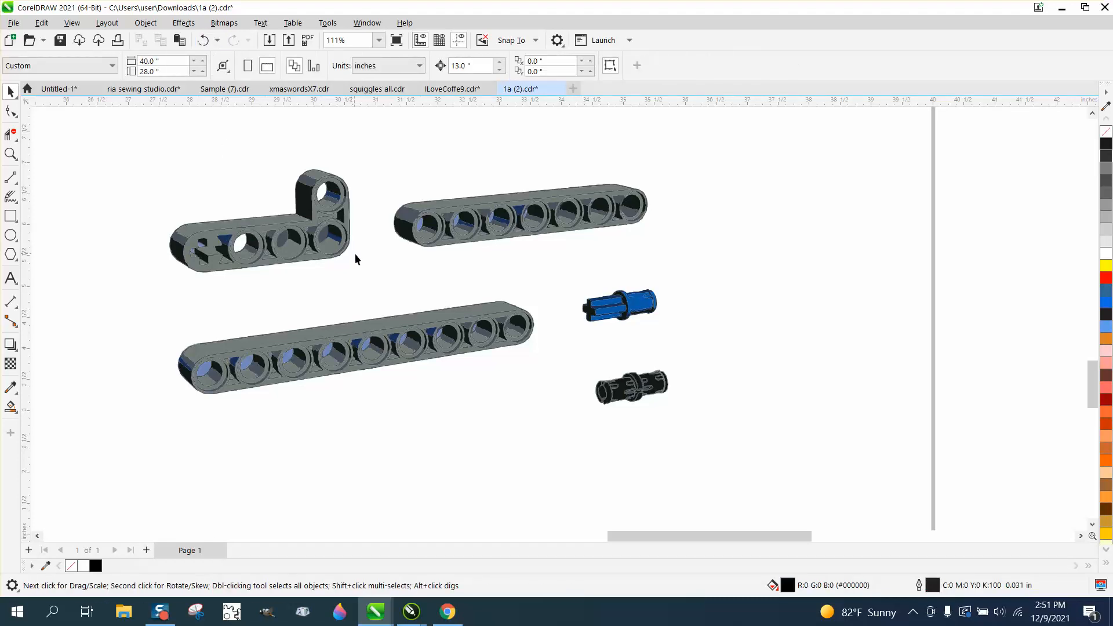
Try breaking apart the dark curve at the L-shaped beam's middle round hole and deleting the piece inside the hole.
{"action": "left_click", "coordinate": [285, 239]}
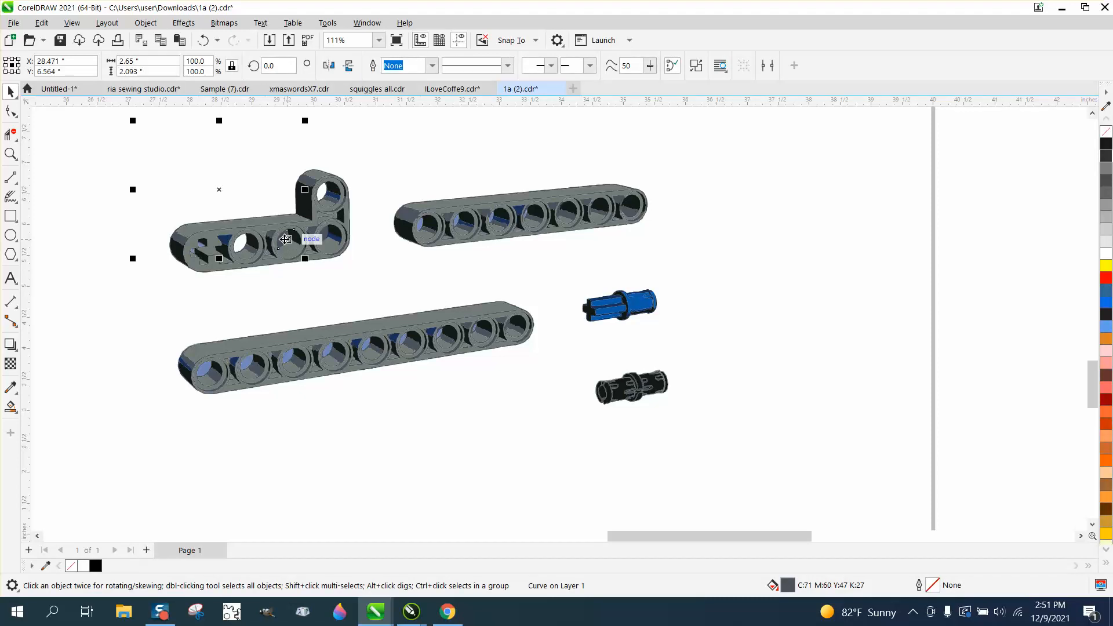
{"action": "left_click", "coordinate": [146, 22]}
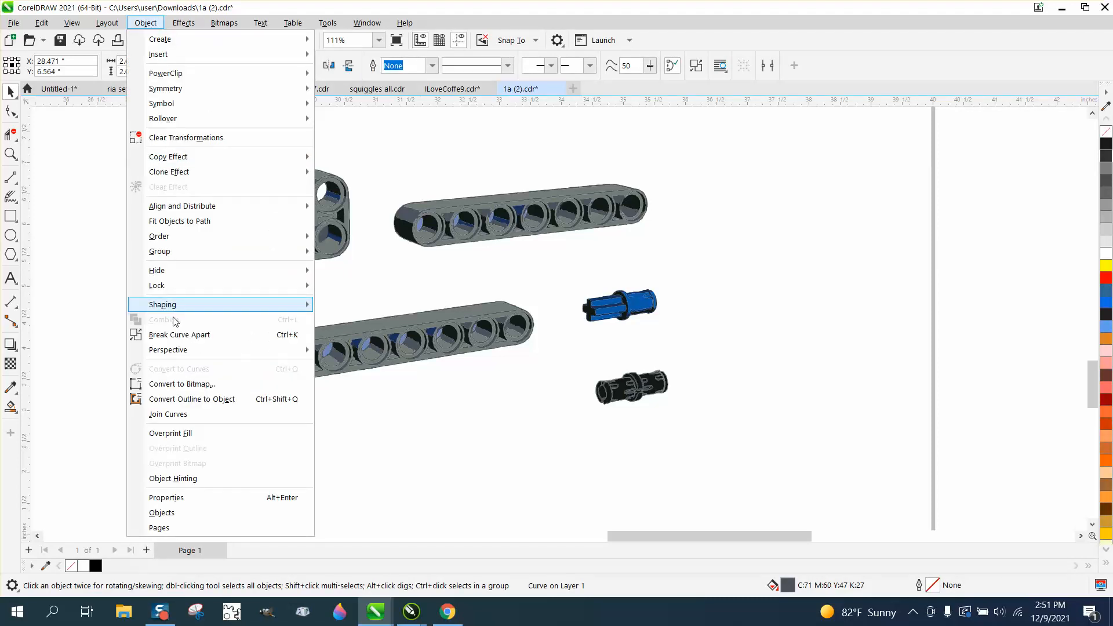
{"action": "left_click", "coordinate": [176, 334]}
{"action": "left_click", "coordinate": [419, 126]}
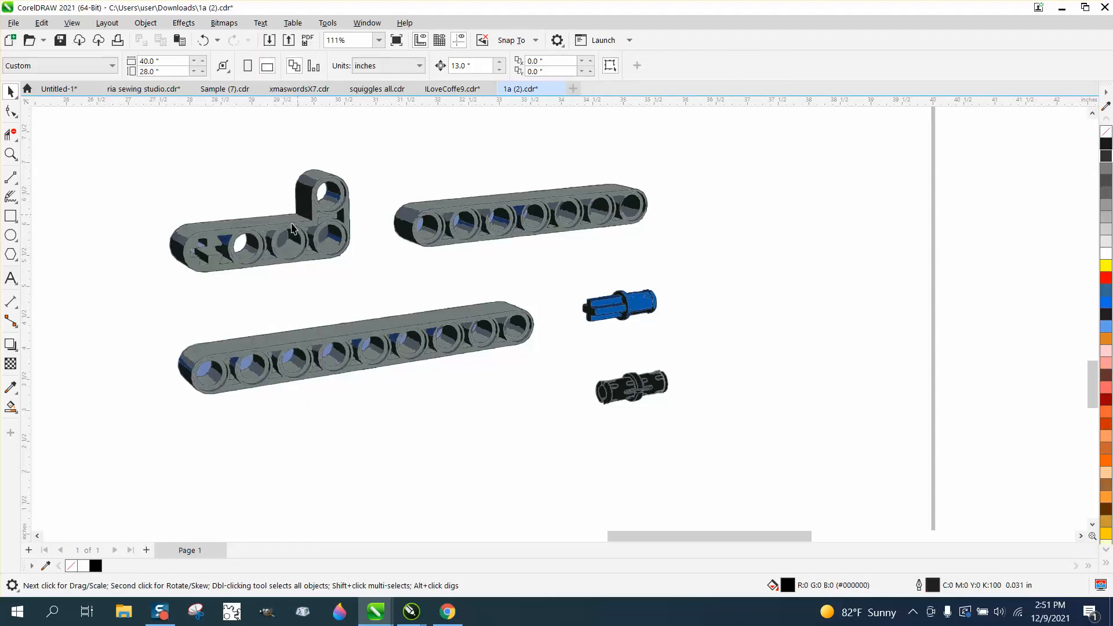
{"action": "left_click", "coordinate": [286, 242]}
{"action": "key", "text": "Delete"}
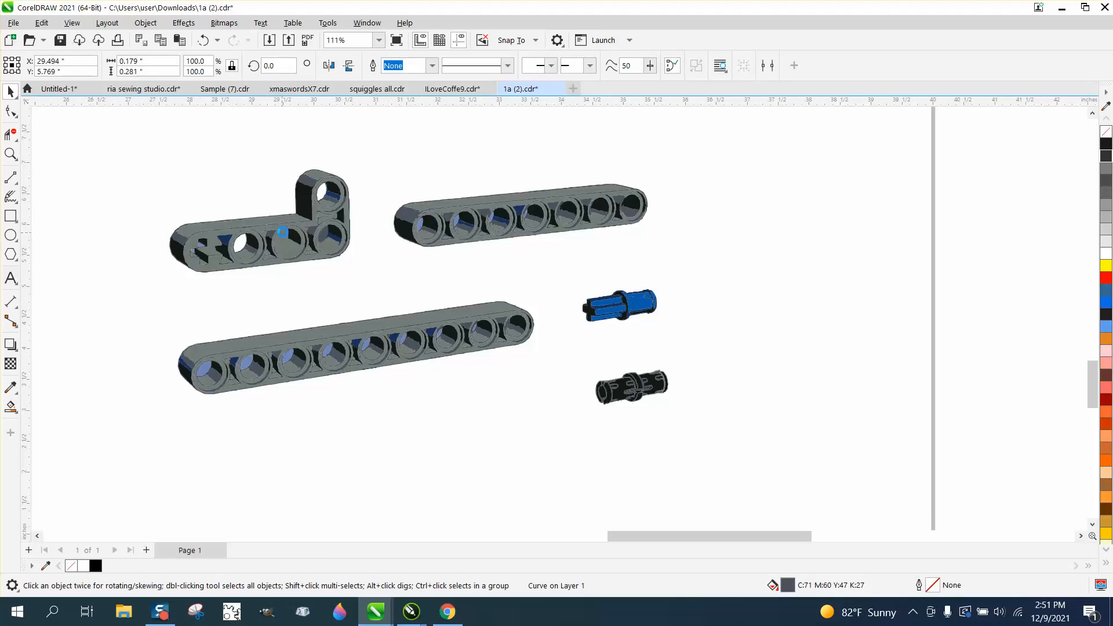
Undo the curve break and all the piece deletions in the L-shaped beam's holes.
{"action": "left_click", "coordinate": [204, 41]}
{"action": "left_click", "coordinate": [205, 41]}
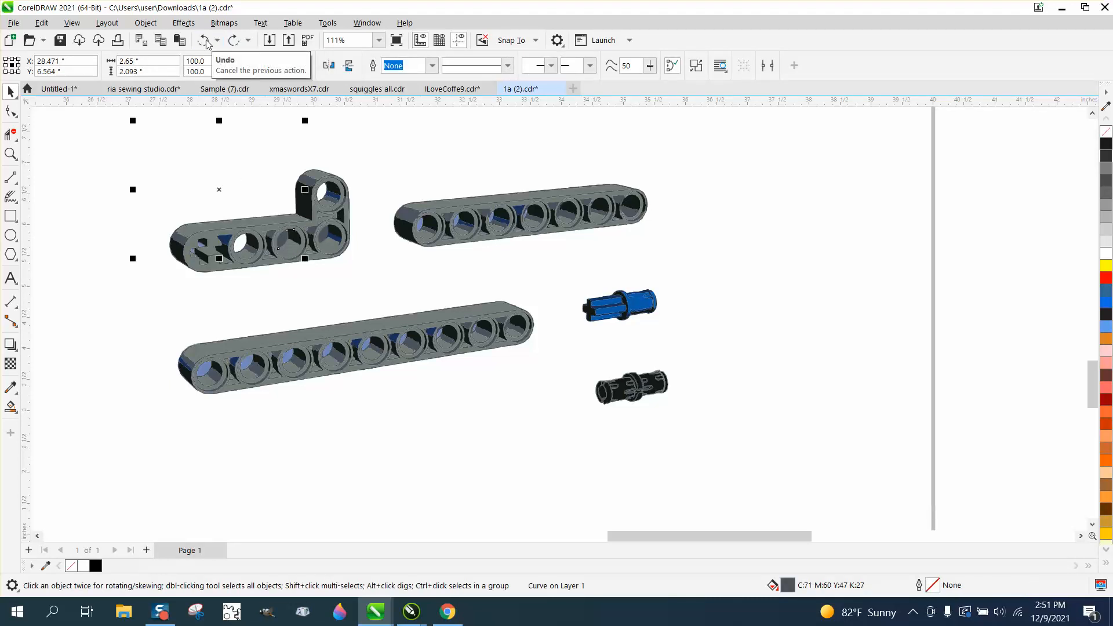
{"action": "left_click", "coordinate": [206, 40]}
{"action": "left_click", "coordinate": [205, 40]}
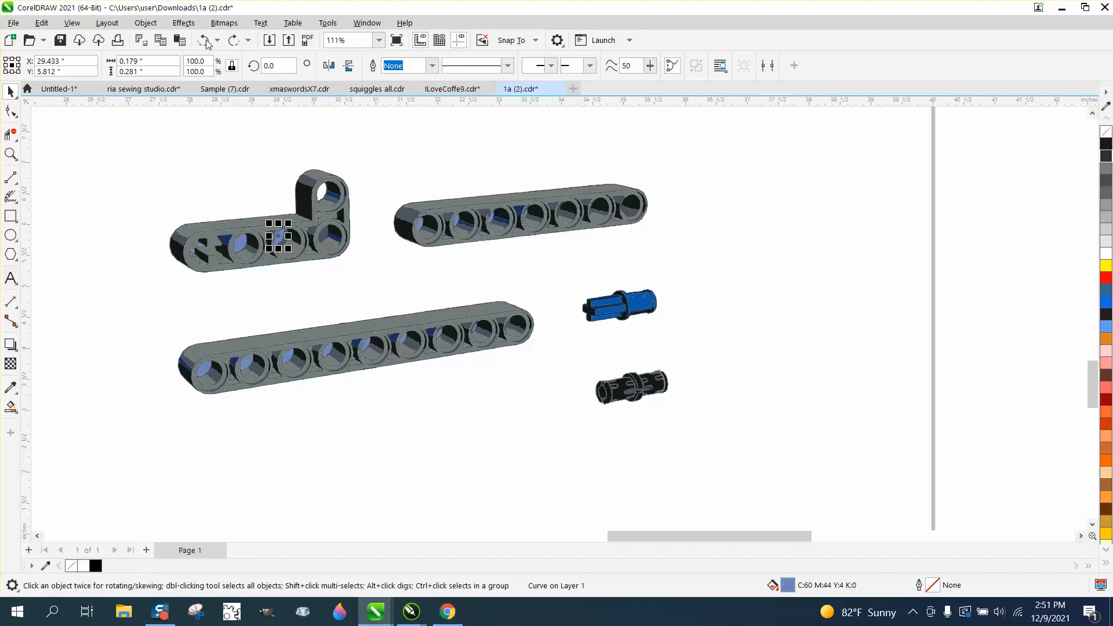
{"action": "left_click", "coordinate": [207, 41]}
{"action": "left_click", "coordinate": [206, 40]}
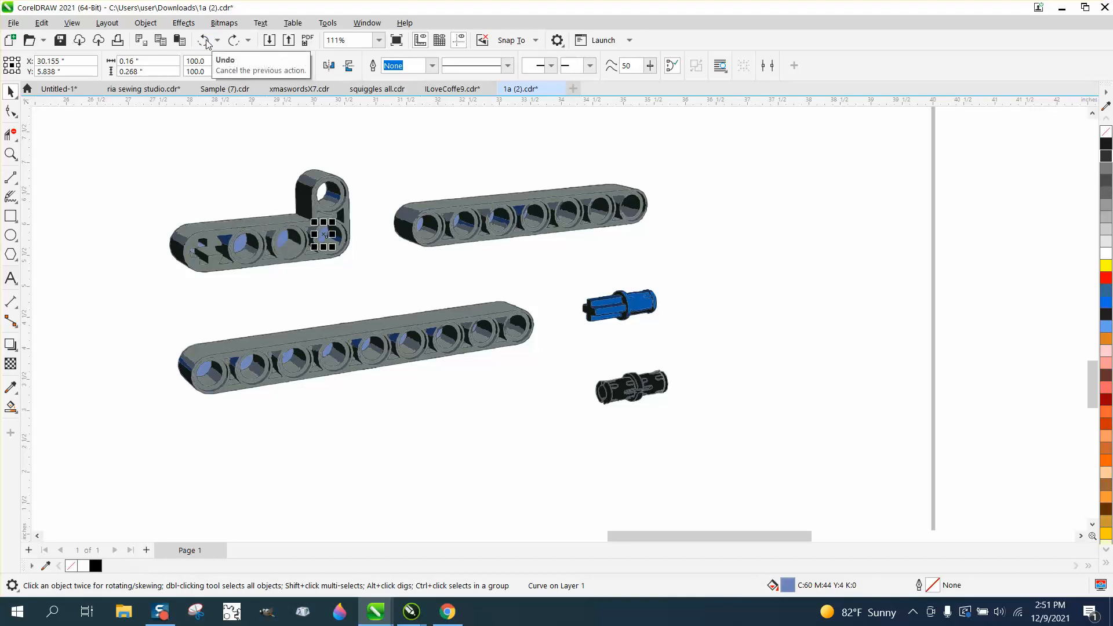
{"action": "left_click", "coordinate": [206, 40]}
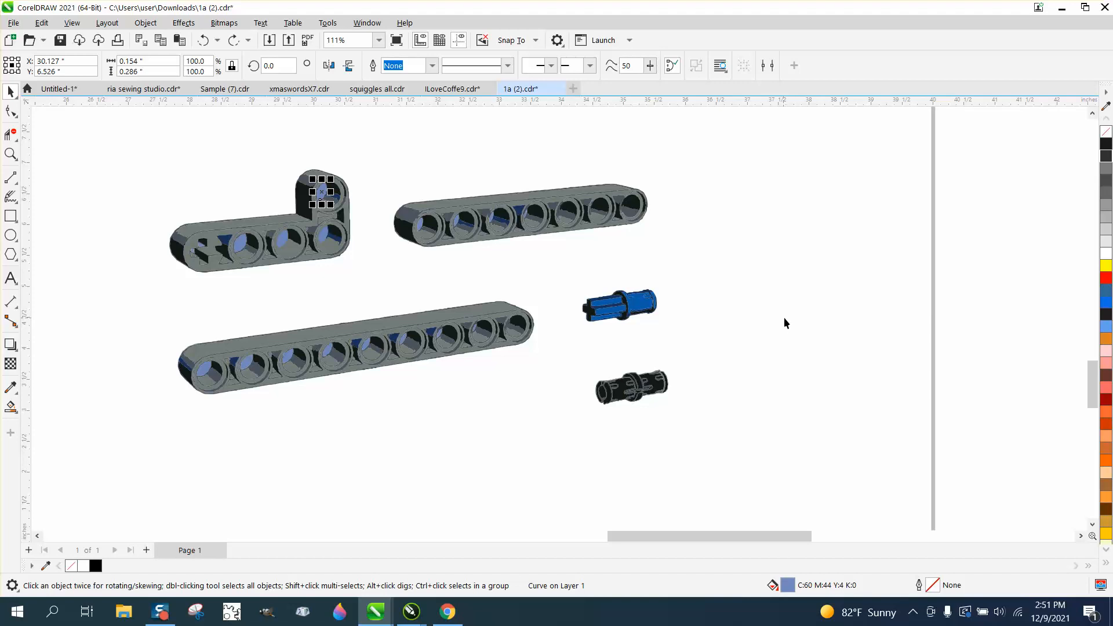
Smart-fill the blue openings of the L-shaped beam's four round holes and the upper straight beam's first hole with orange #DC8424, no outline.
{"action": "left_click", "coordinate": [11, 407]}
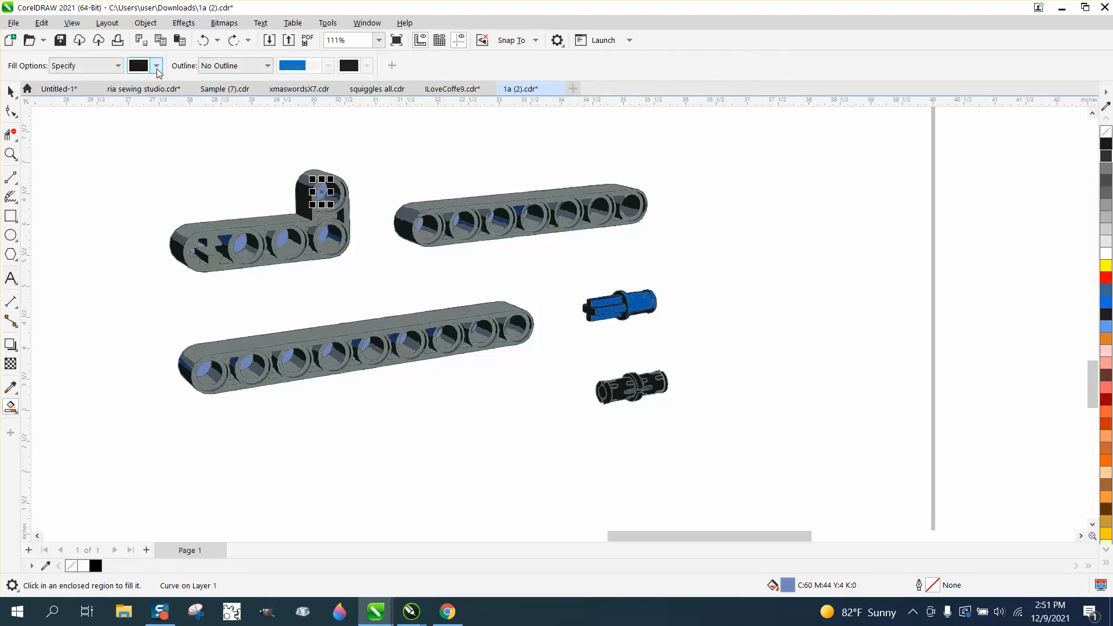
{"action": "left_click", "coordinate": [157, 66]}
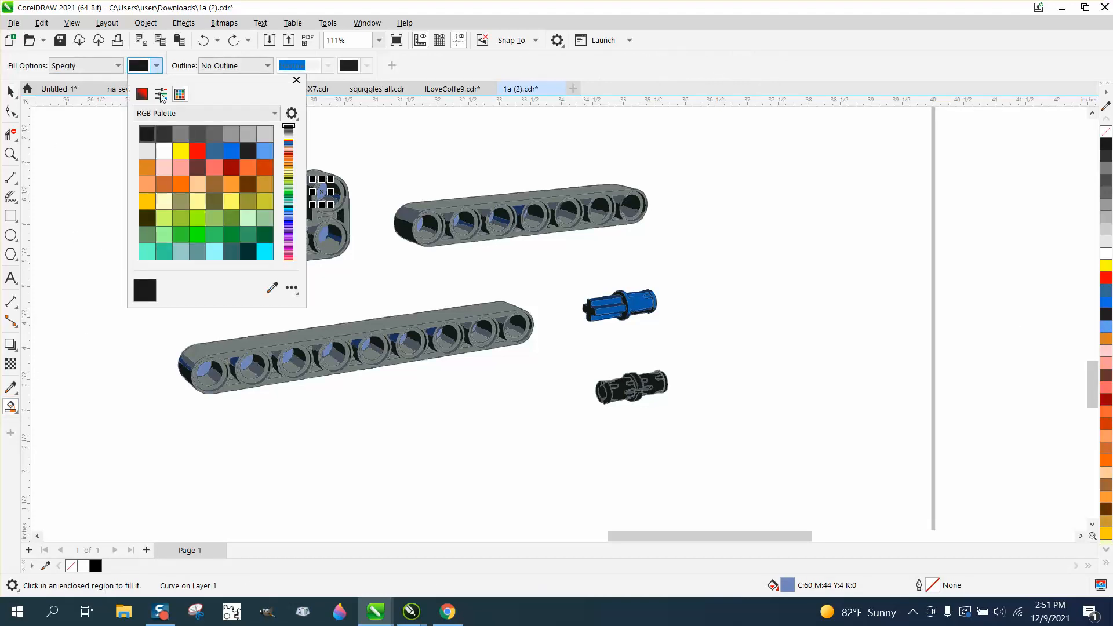
{"action": "left_click", "coordinate": [148, 168]}
{"action": "left_click", "coordinate": [406, 261]}
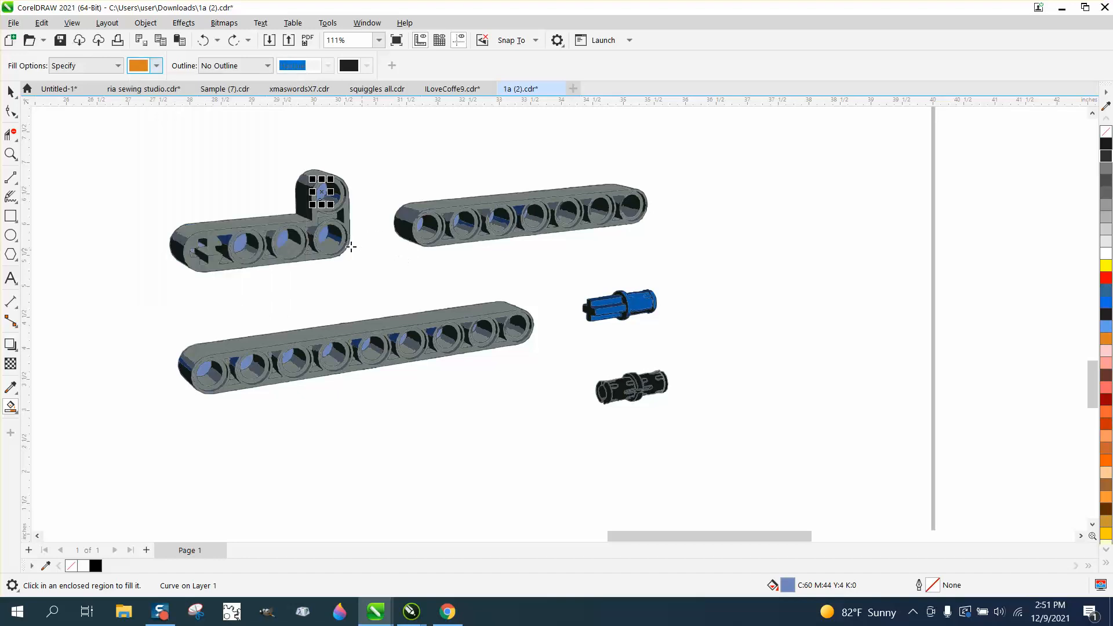
{"action": "left_click", "coordinate": [323, 191]}
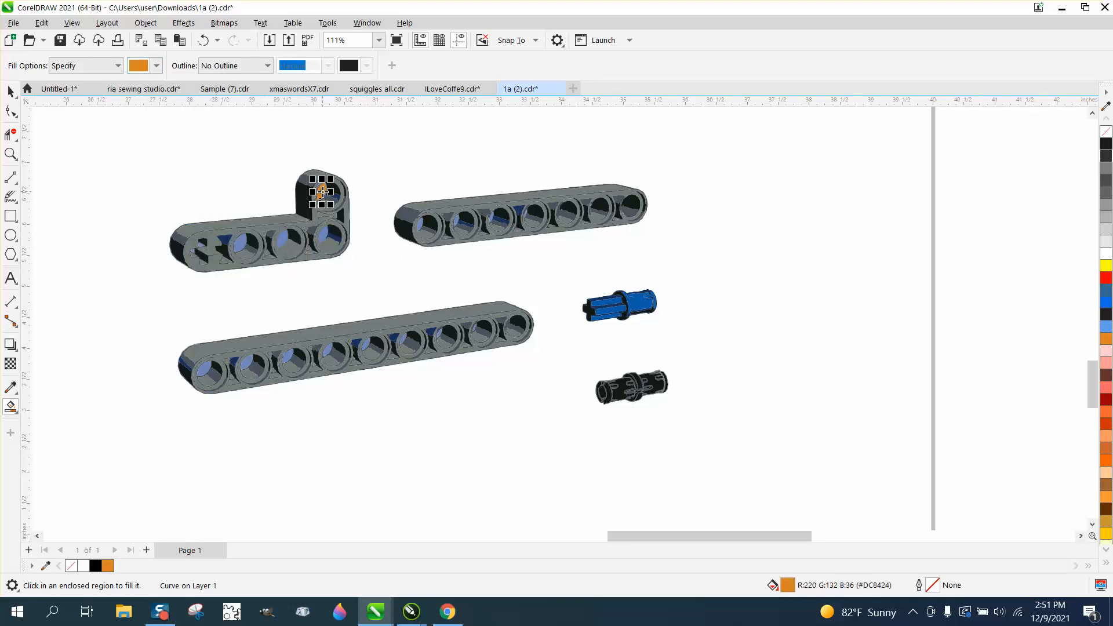
{"action": "left_click", "coordinate": [325, 234]}
{"action": "left_click", "coordinate": [283, 237]}
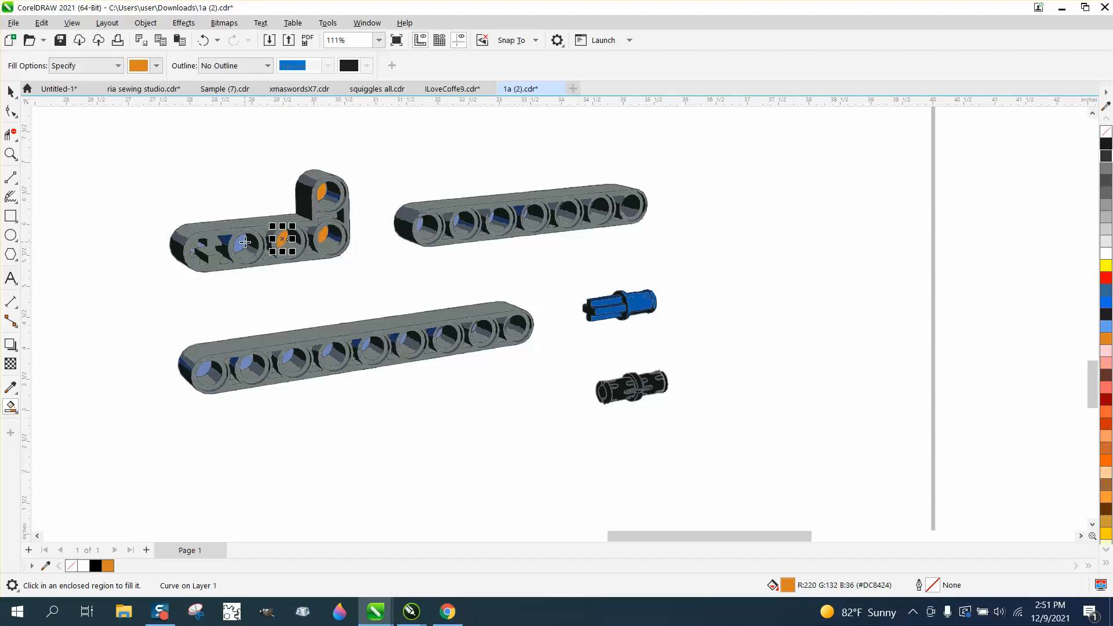
{"action": "left_click", "coordinate": [242, 242]}
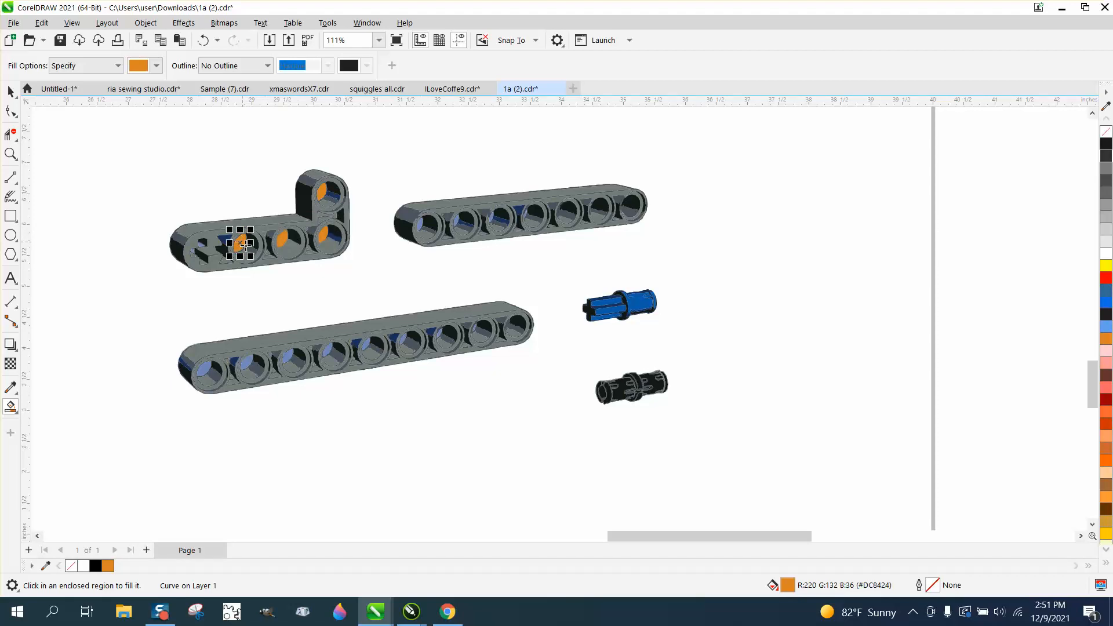
{"action": "left_click", "coordinate": [418, 227]}
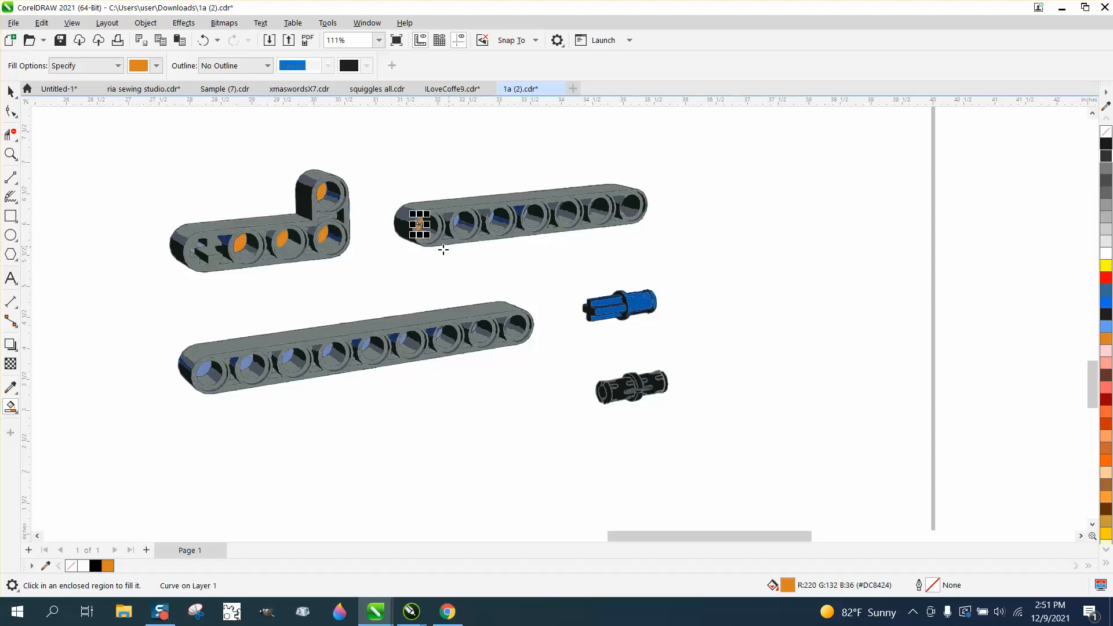
Smart-fill the two small light-blue openings in the L-shaped beam's cross-shaped hole with orange #DC8424.
{"action": "left_click", "coordinate": [11, 153]}
{"action": "left_click_drag", "start_coordinate": [168, 218], "coordinate": [291, 288]}
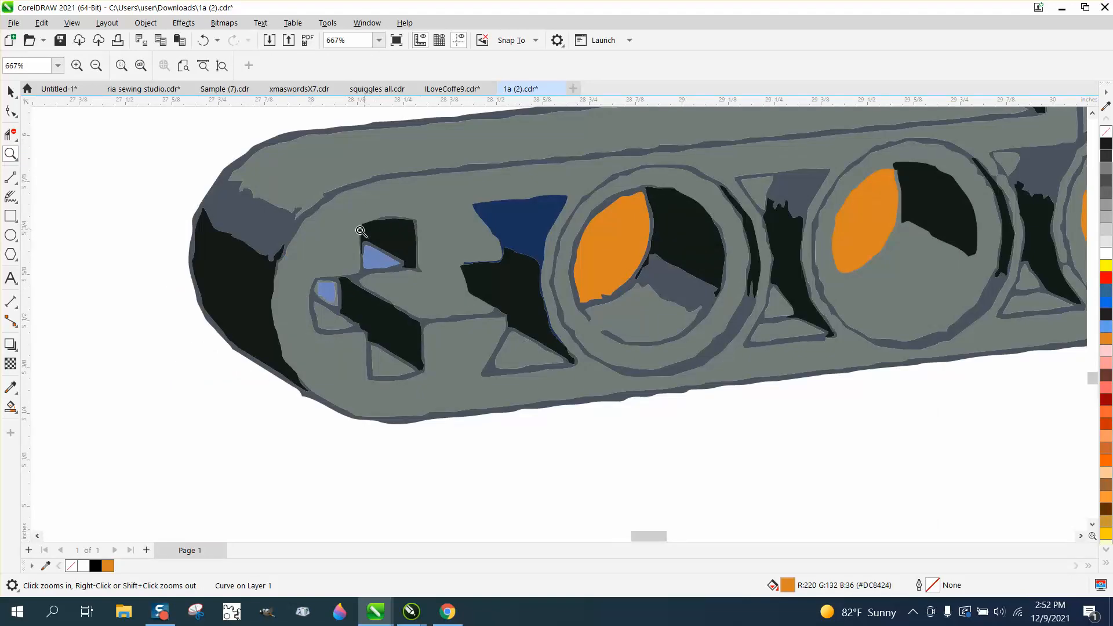
{"action": "left_click", "coordinate": [11, 406]}
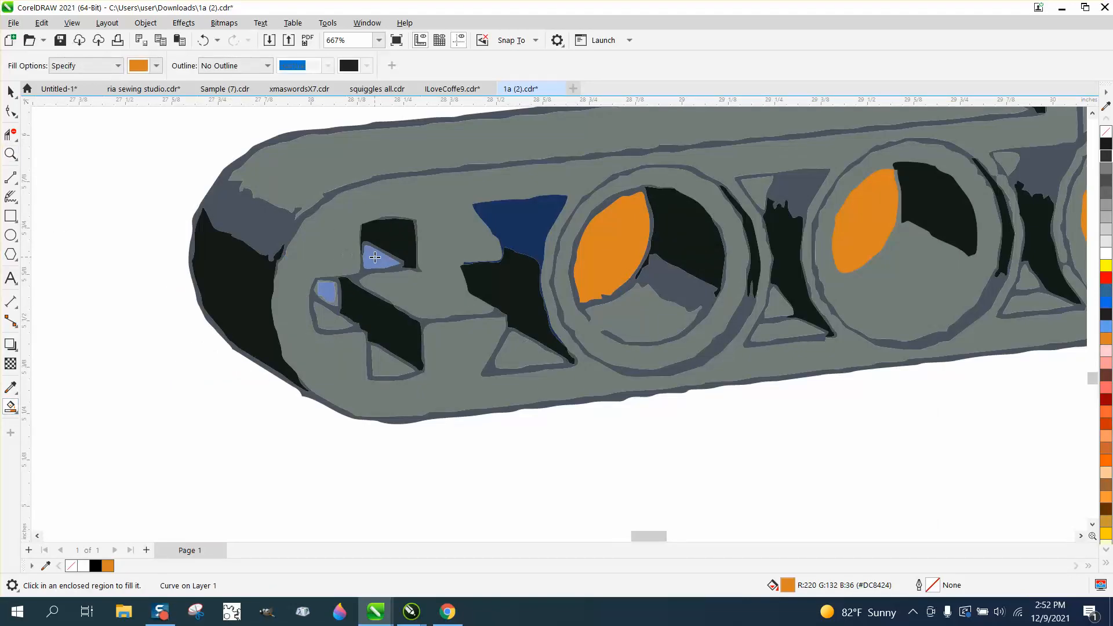
{"action": "left_click", "coordinate": [378, 262]}
{"action": "left_click", "coordinate": [323, 291]}
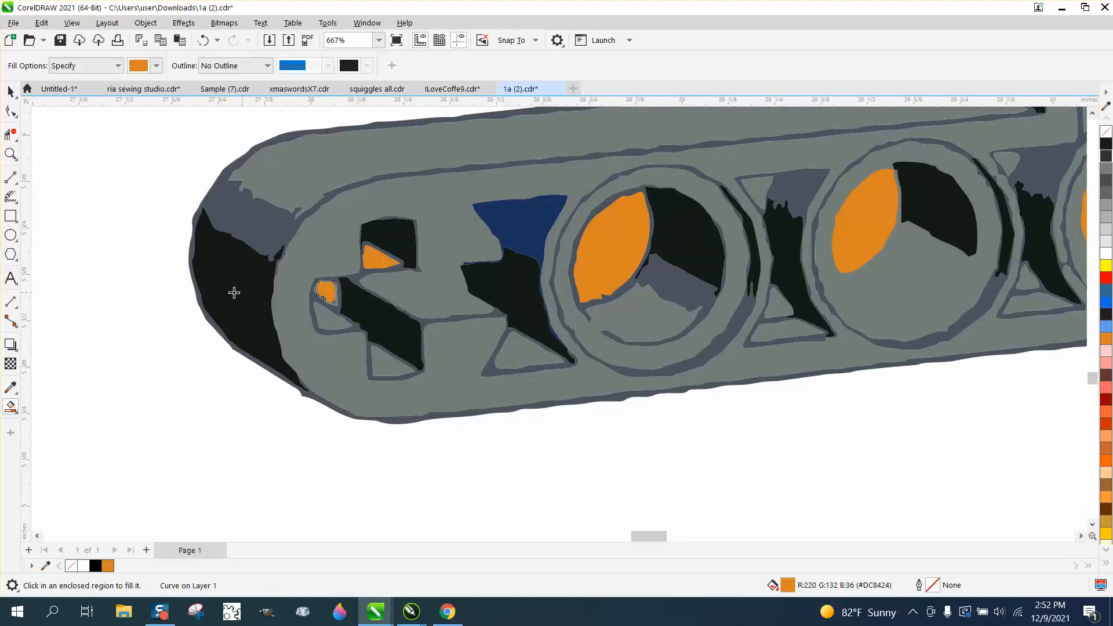
Smart-fill the upper straight beam's second, third and fourth hole openings with orange, undoing any fill that covers whole parts.
{"action": "scroll", "coordinate": [233, 292], "scroll_direction": "down", "scroll_amount": 5}
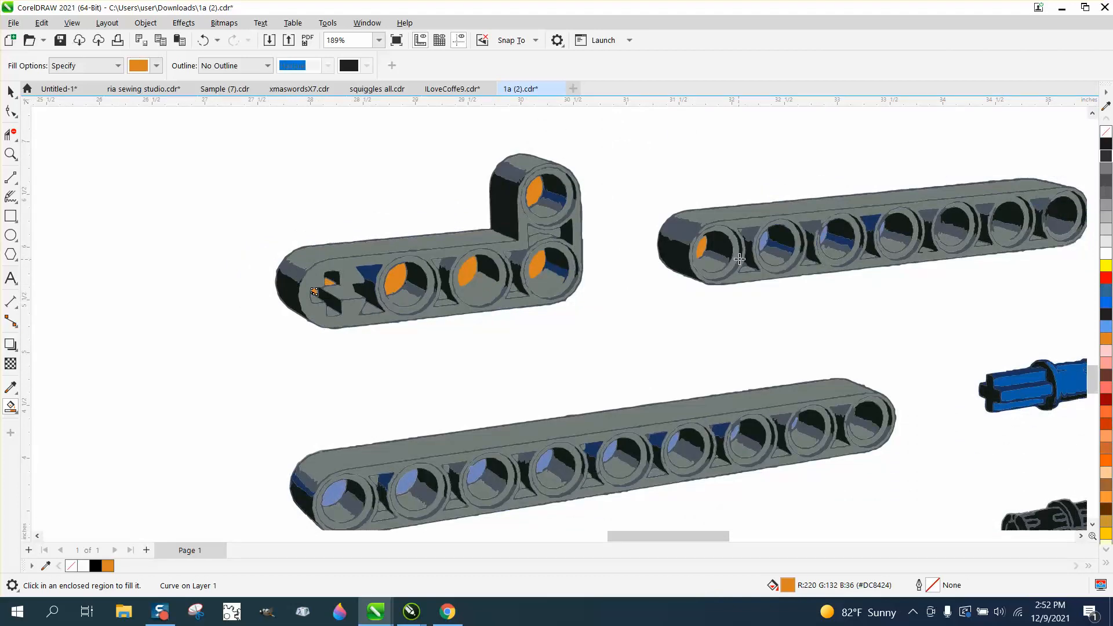
{"action": "left_click", "coordinate": [762, 244]}
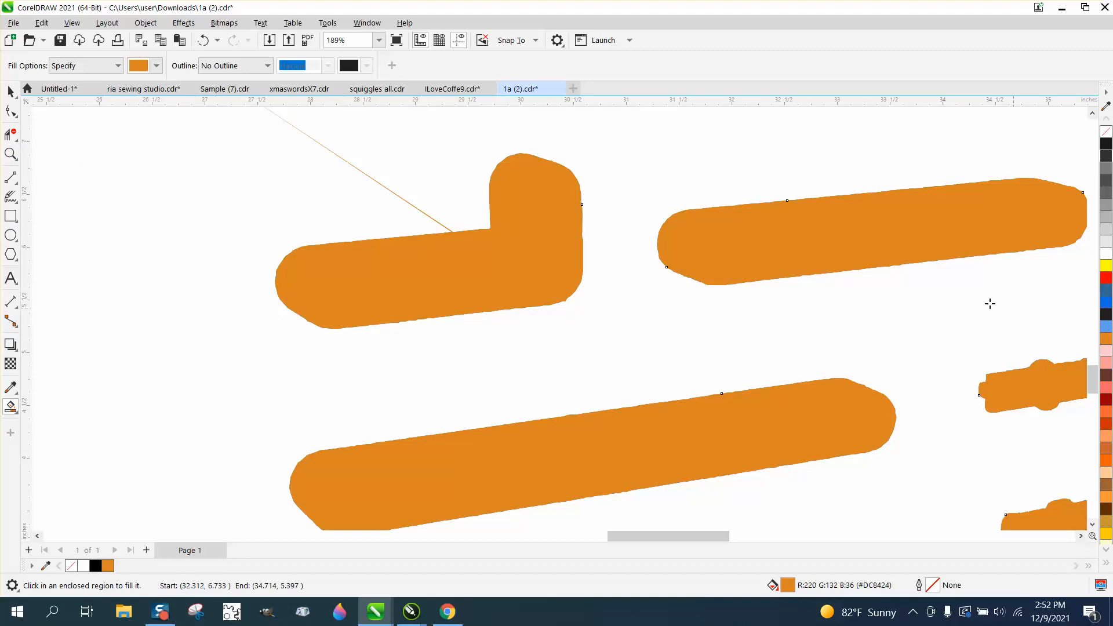
{"action": "left_click", "coordinate": [207, 44]}
{"action": "scroll", "coordinate": [362, 182], "scroll_direction": "down", "scroll_amount": 4}
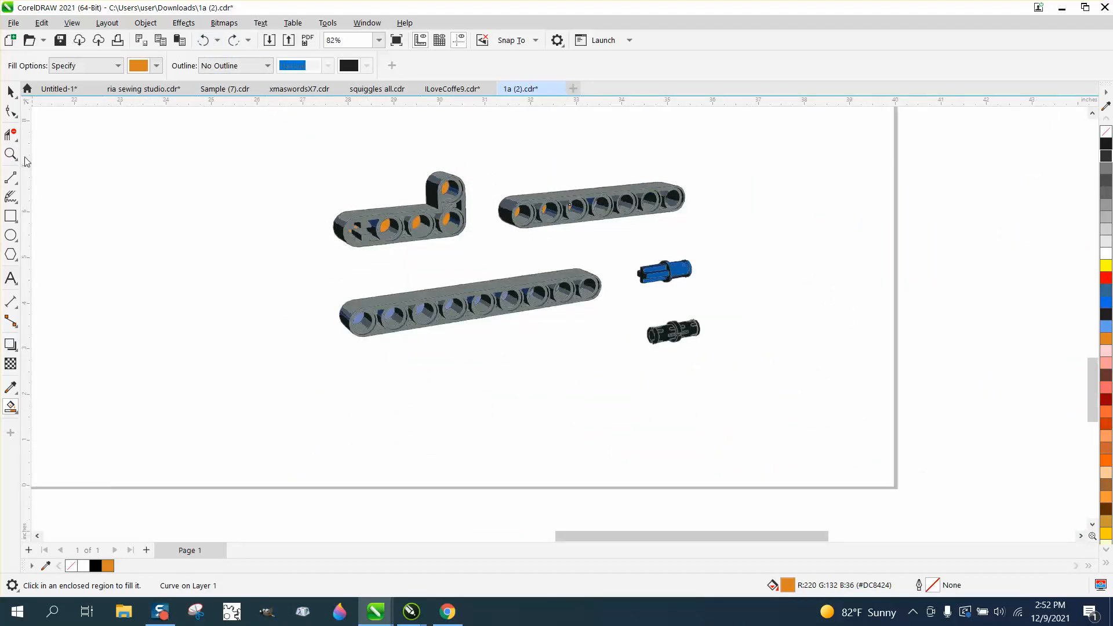
{"action": "left_click", "coordinate": [10, 153]}
{"action": "left_click_drag", "start_coordinate": [537, 154], "coordinate": [790, 278]}
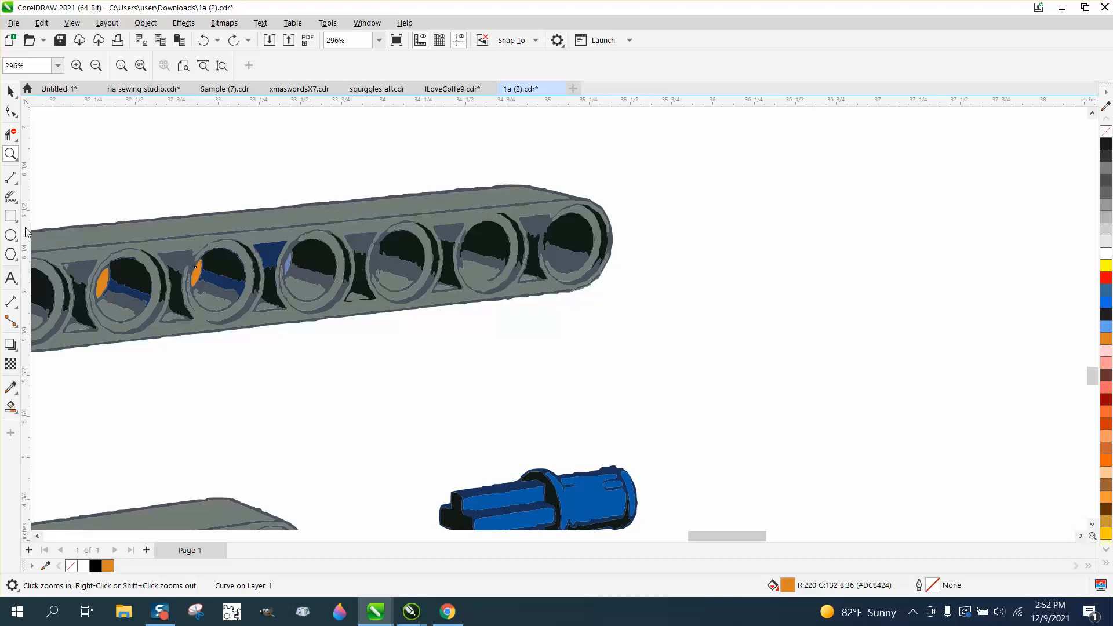
{"action": "left_click", "coordinate": [10, 408]}
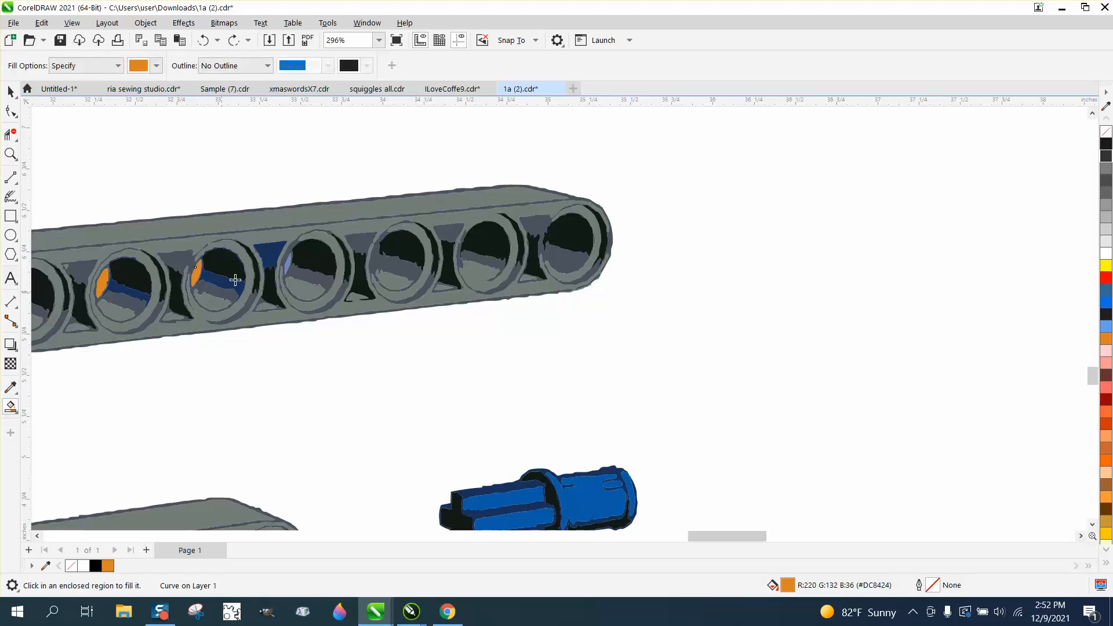
{"action": "left_click", "coordinate": [288, 259]}
Smart-fill the lower straight beam's eighth hole opening with orange and undo the stray fill attempted at its seventh hole.
{"action": "scroll", "coordinate": [341, 277], "scroll_direction": "down", "scroll_amount": 2}
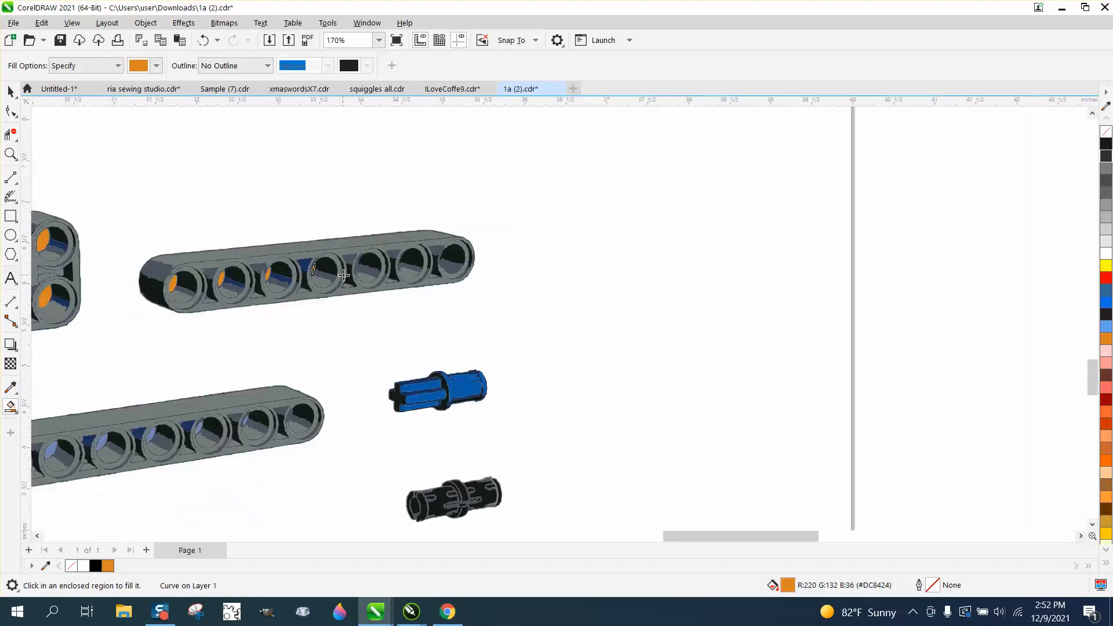
{"action": "left_click", "coordinate": [247, 421]}
{"action": "left_click", "coordinate": [216, 432]}
{"action": "left_click", "coordinate": [203, 40]}
Smart-fill the light-blue openings of the lower straight beam's first six holes with orange, no outline.
{"action": "left_click", "coordinate": [11, 154]}
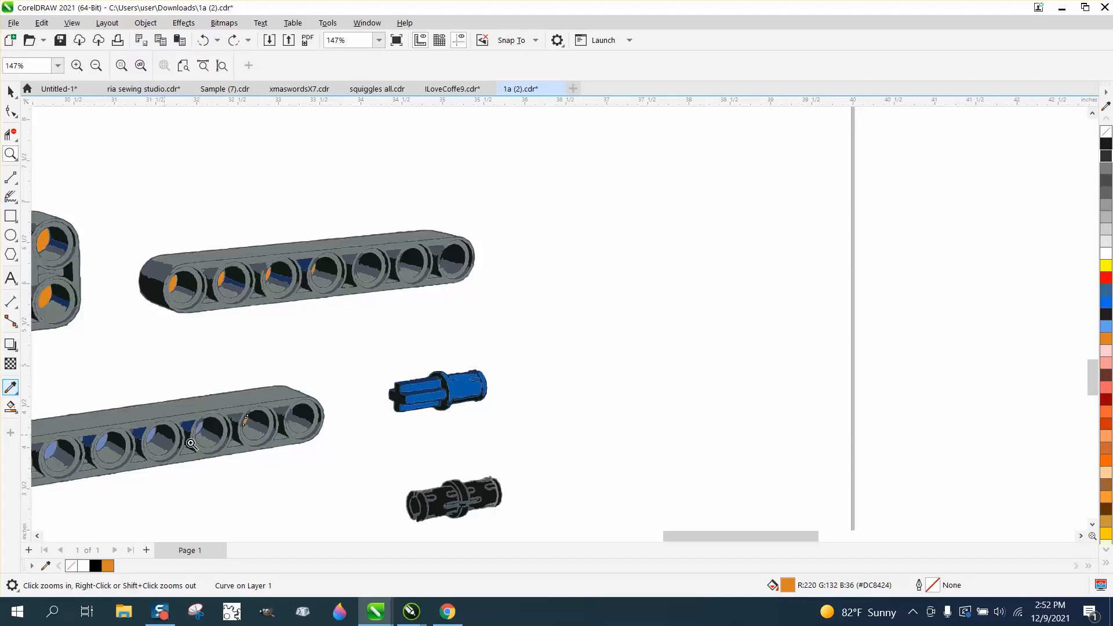
{"action": "left_click", "coordinate": [11, 387]}
{"action": "left_click", "coordinate": [86, 366]}
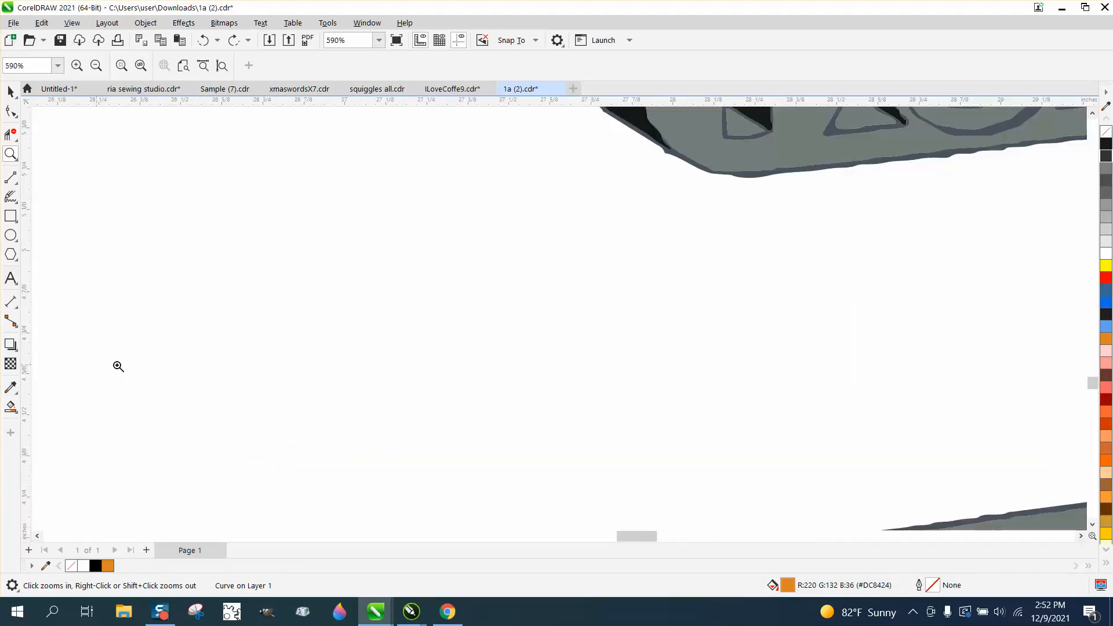
{"action": "right_click", "coordinate": [192, 369]}
{"action": "left_click_drag", "start_coordinate": [224, 378], "coordinate": [606, 481]}
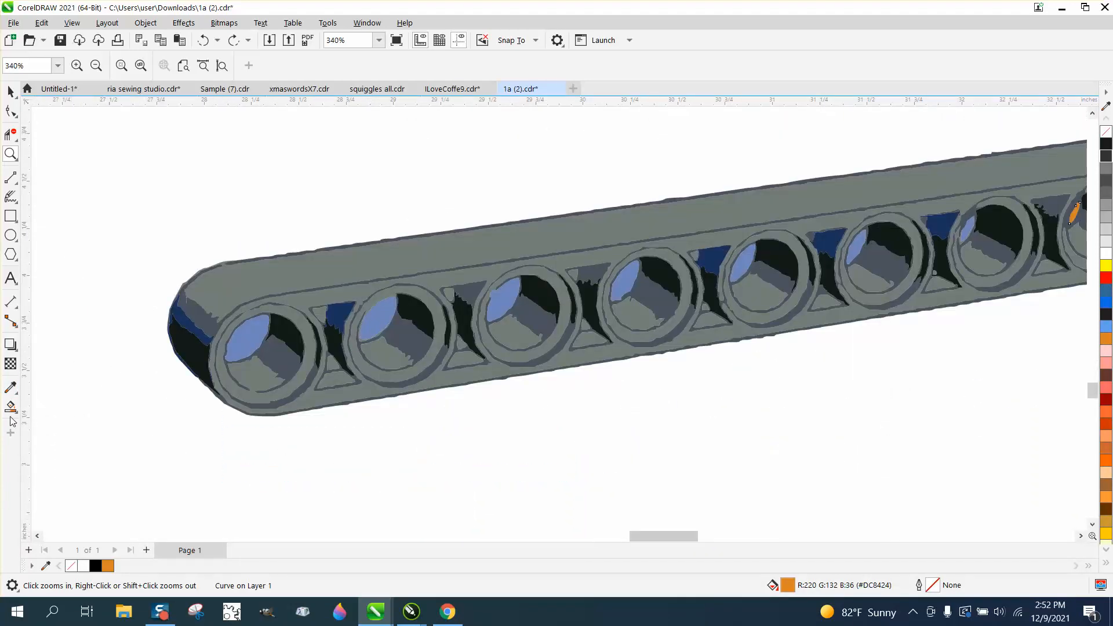
{"action": "left_click", "coordinate": [11, 407]}
{"action": "left_click", "coordinate": [244, 345]}
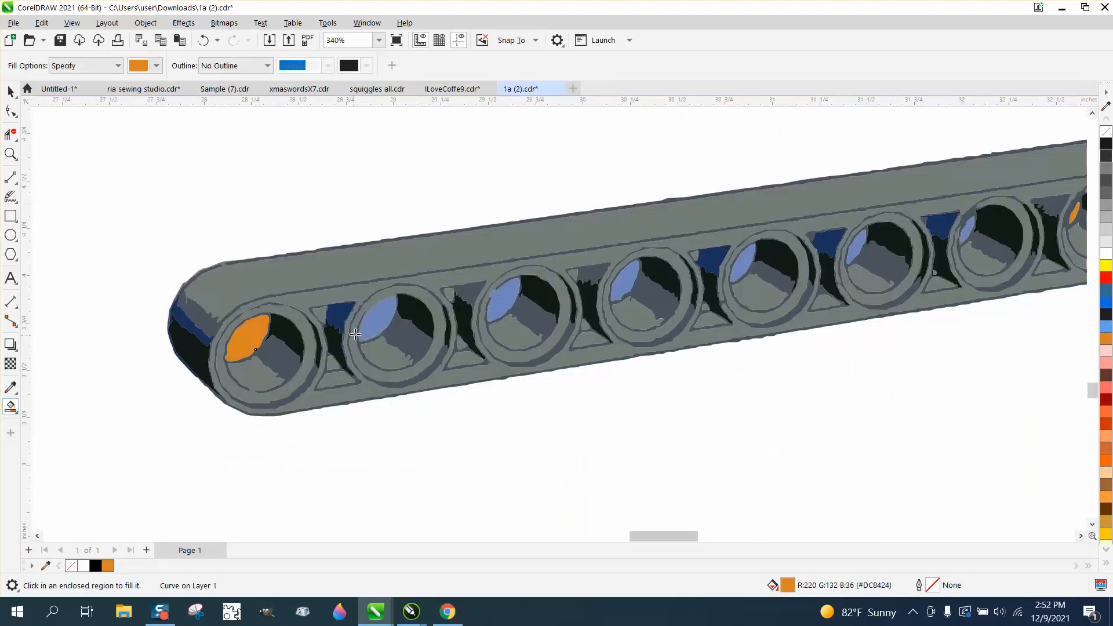
{"action": "left_click", "coordinate": [386, 326]}
{"action": "left_click", "coordinate": [494, 305]}
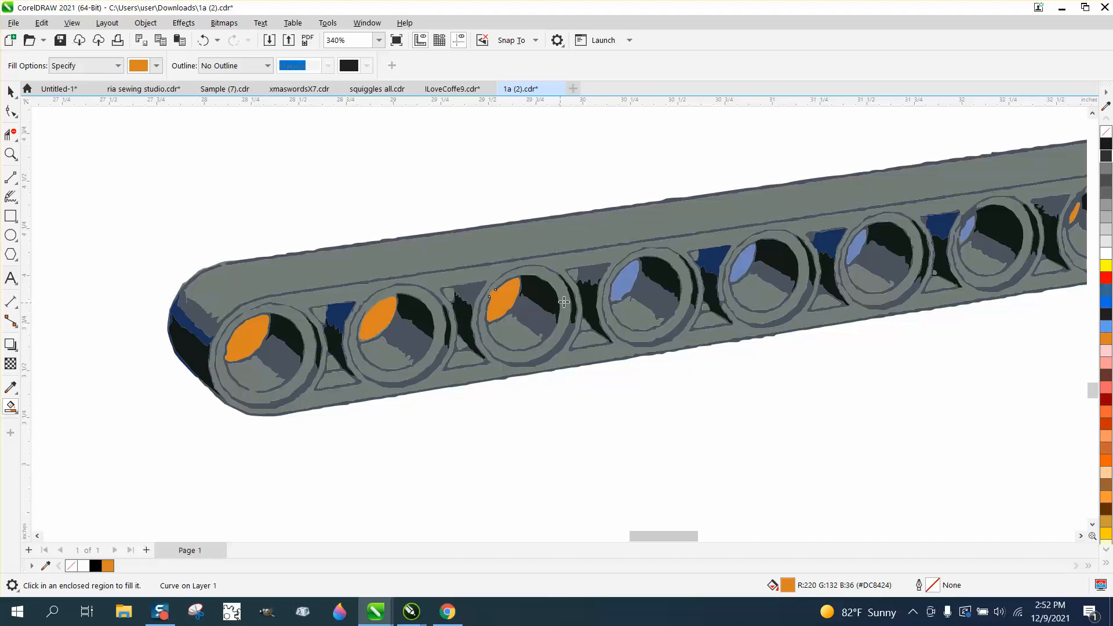
{"action": "left_click", "coordinate": [622, 285]}
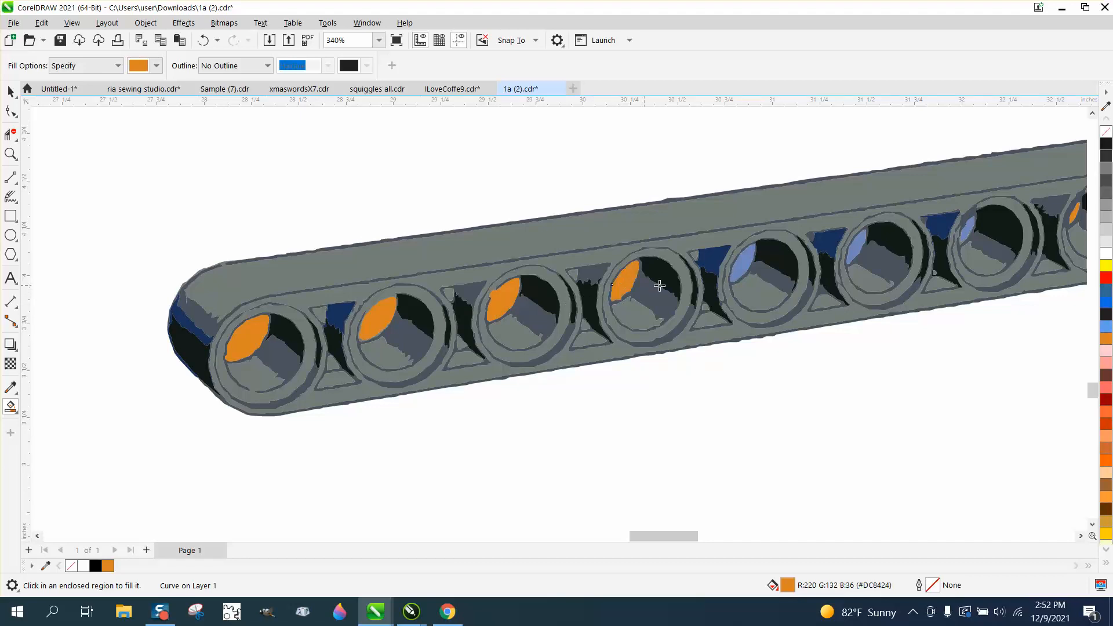
{"action": "left_click", "coordinate": [746, 268]}
{"action": "left_click", "coordinate": [857, 248]}
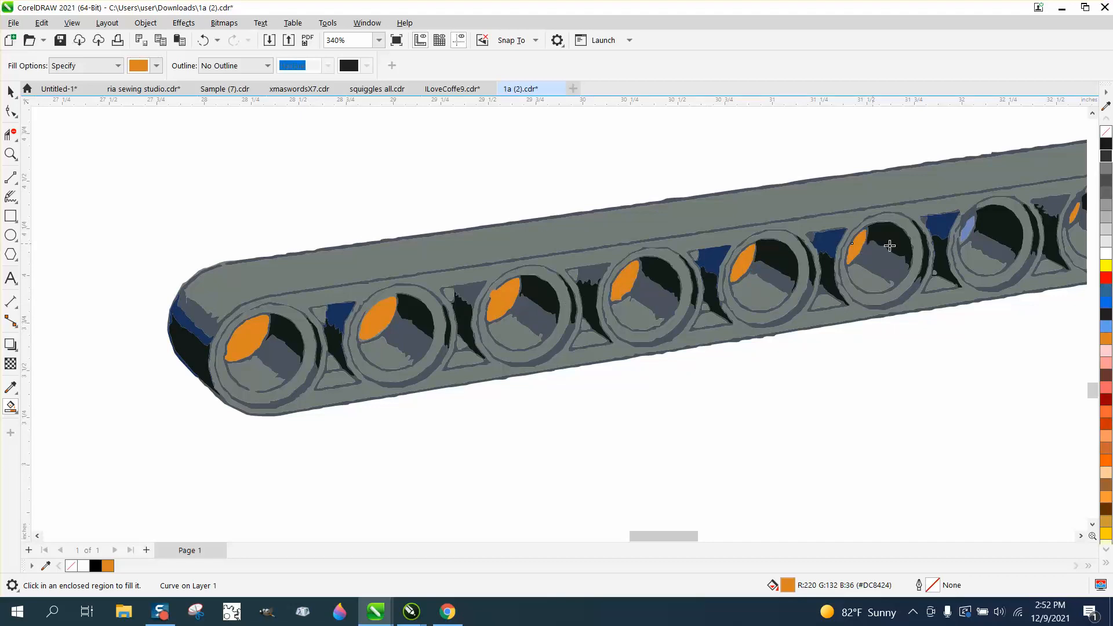
Select all the traced parts together with their orange fills and group them.
{"action": "scroll", "coordinate": [727, 241], "scroll_direction": "down", "scroll_amount": 6}
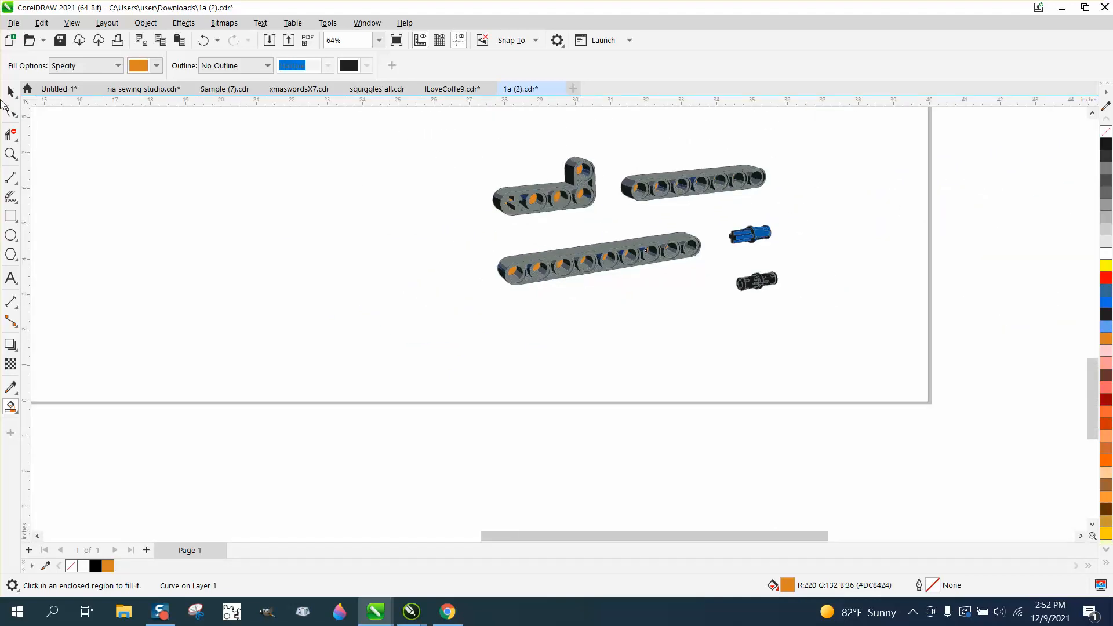
{"action": "left_click", "coordinate": [11, 91]}
{"action": "left_click_drag", "start_coordinate": [458, 133], "coordinate": [854, 357]}
{"action": "key", "text": "ctrl+g"}
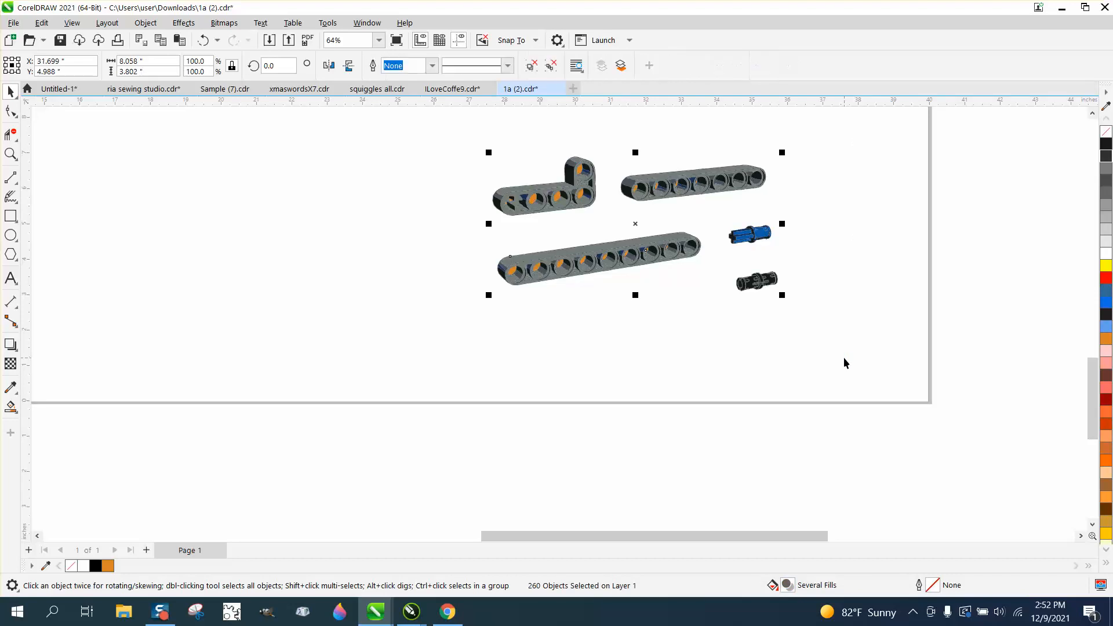
Draw a rectangle about 10.4 by 5.7 inches around the grouped parts and remove its fill.
{"action": "left_click", "coordinate": [10, 215]}
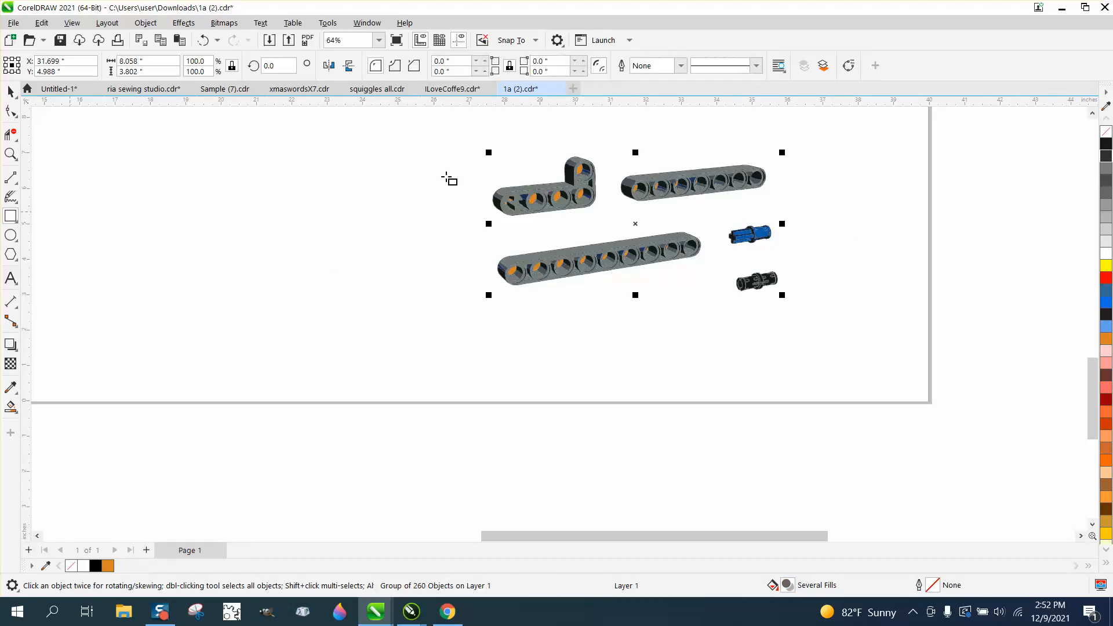
{"action": "left_click_drag", "start_coordinate": [451, 135], "coordinate": [819, 339]}
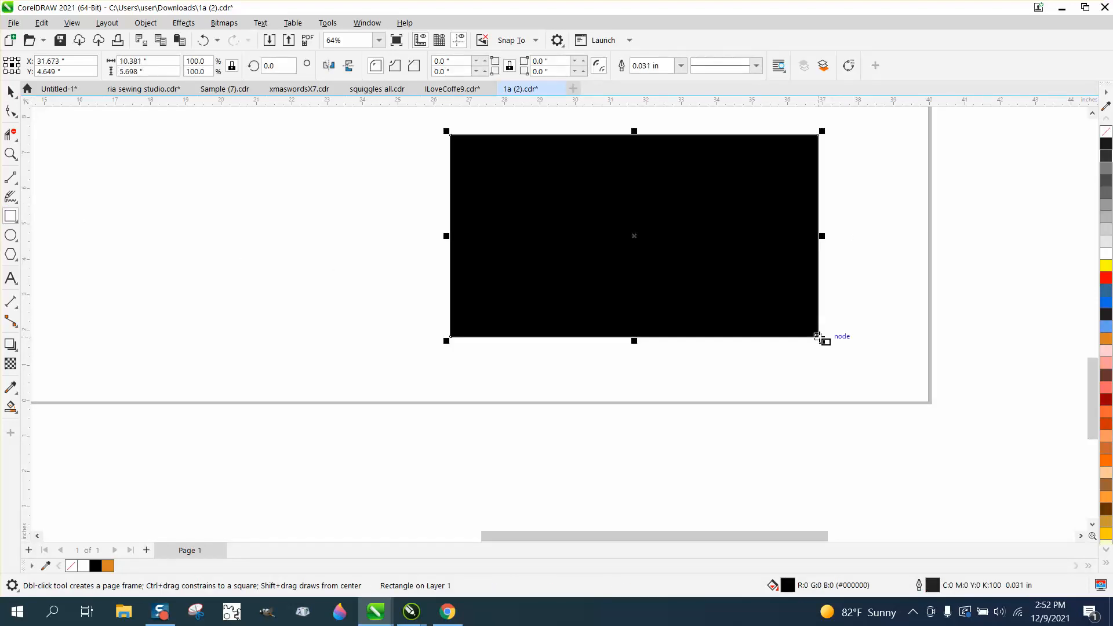
{"action": "left_click", "coordinate": [1106, 131]}
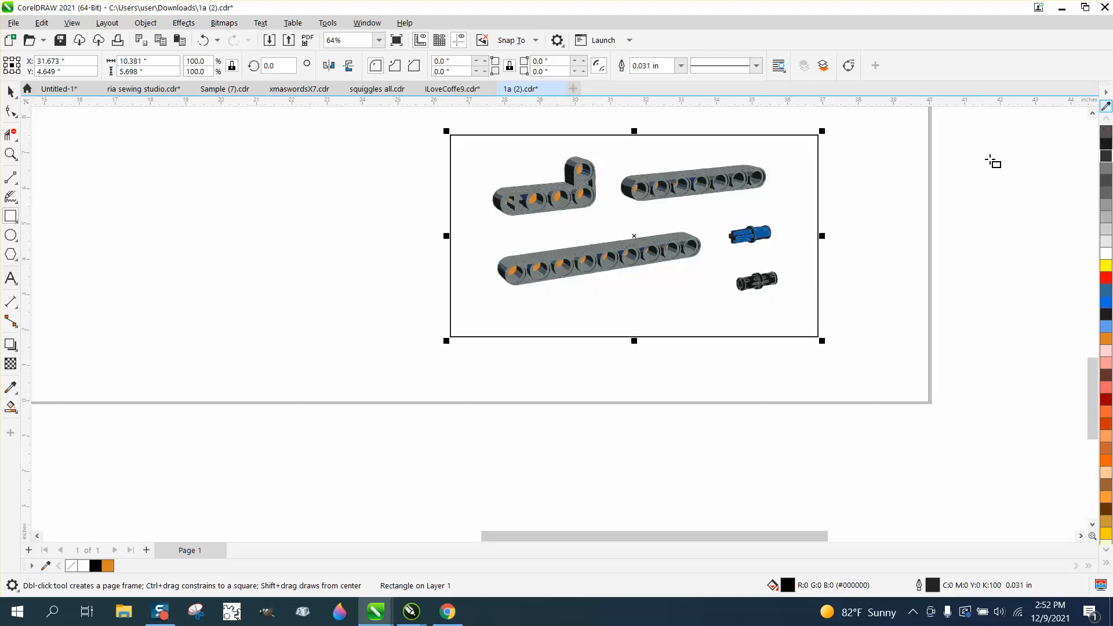
Smart-fill the area between the rectangle and the parts with orange and move the filled shape left, clear of the parts.
{"action": "left_click", "coordinate": [10, 408]}
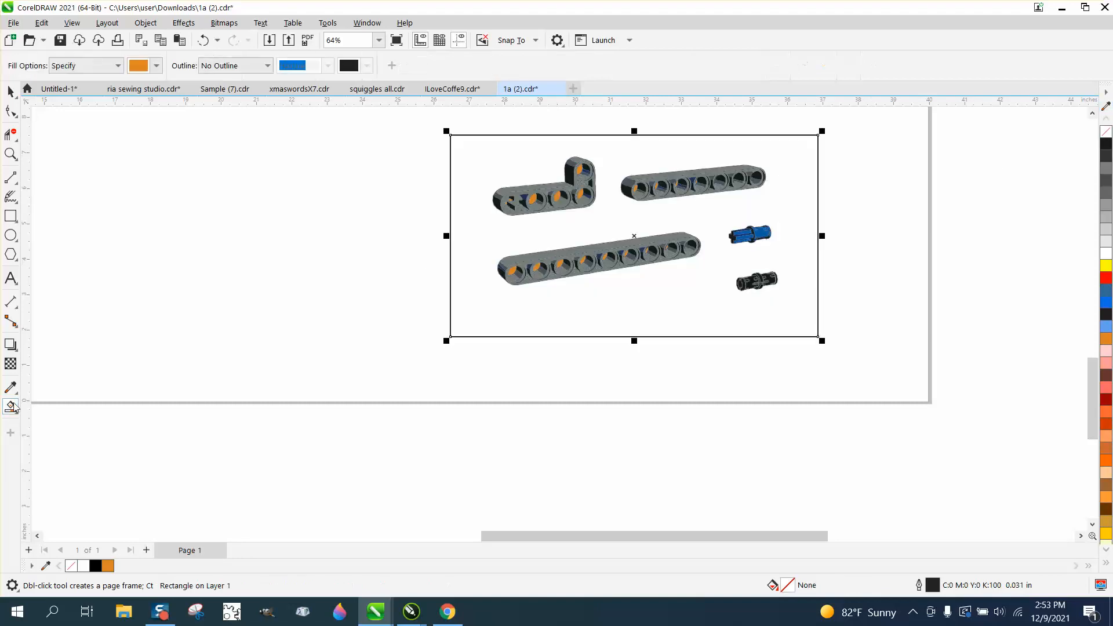
{"action": "left_click", "coordinate": [490, 307]}
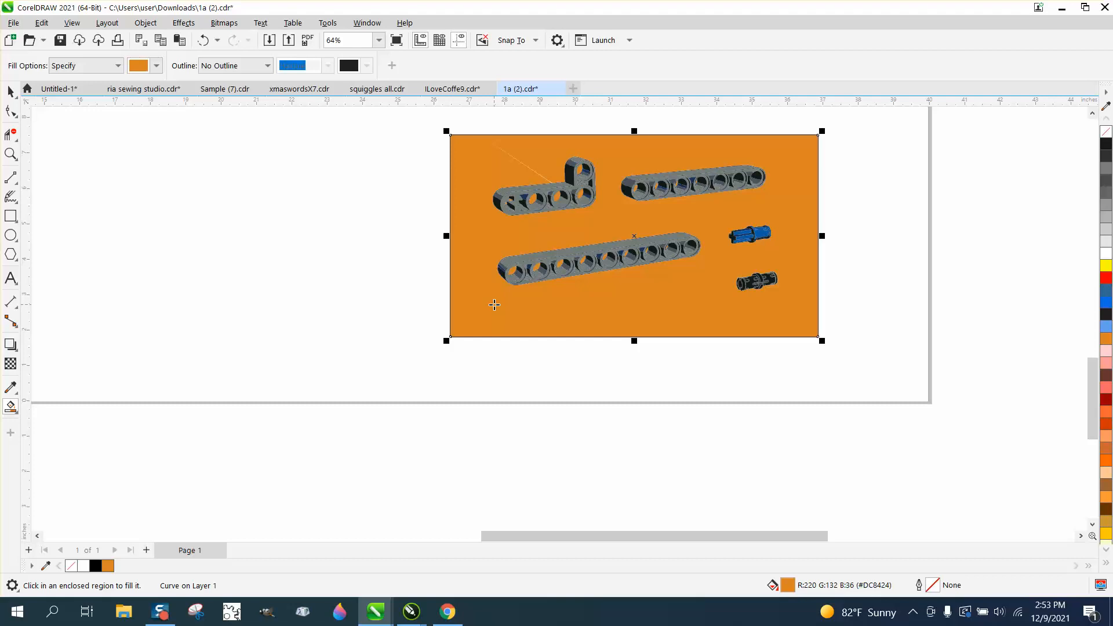
{"action": "key", "text": "Left"}
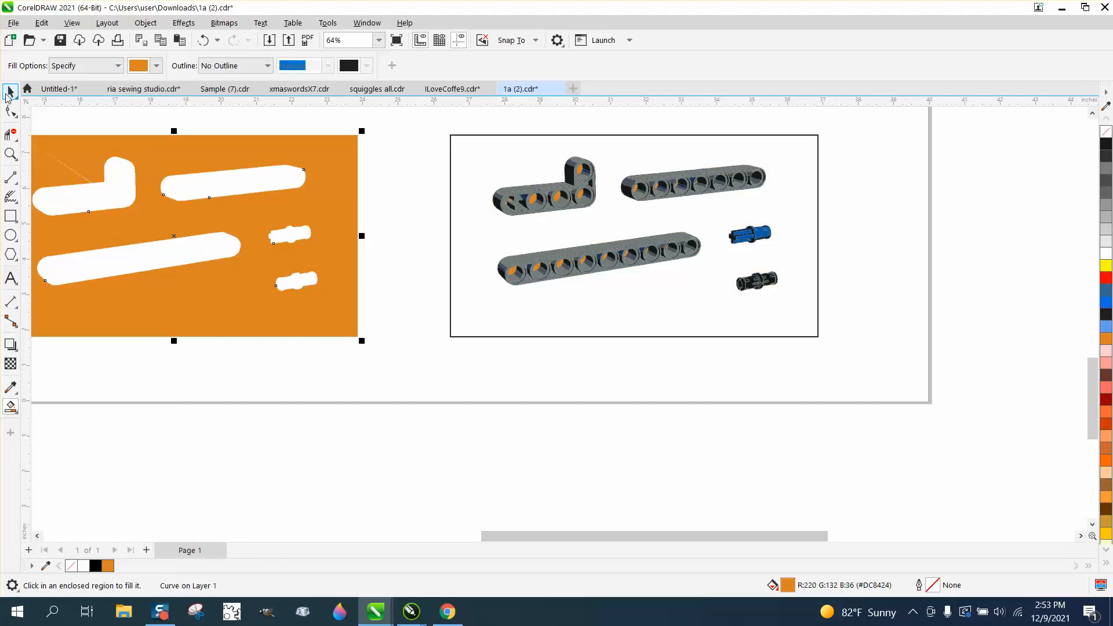
Select the moved orange shape and set the Smart Fill colour to near-black #1A1A1A from the RGB Palette.
{"action": "left_click", "coordinate": [11, 153]}
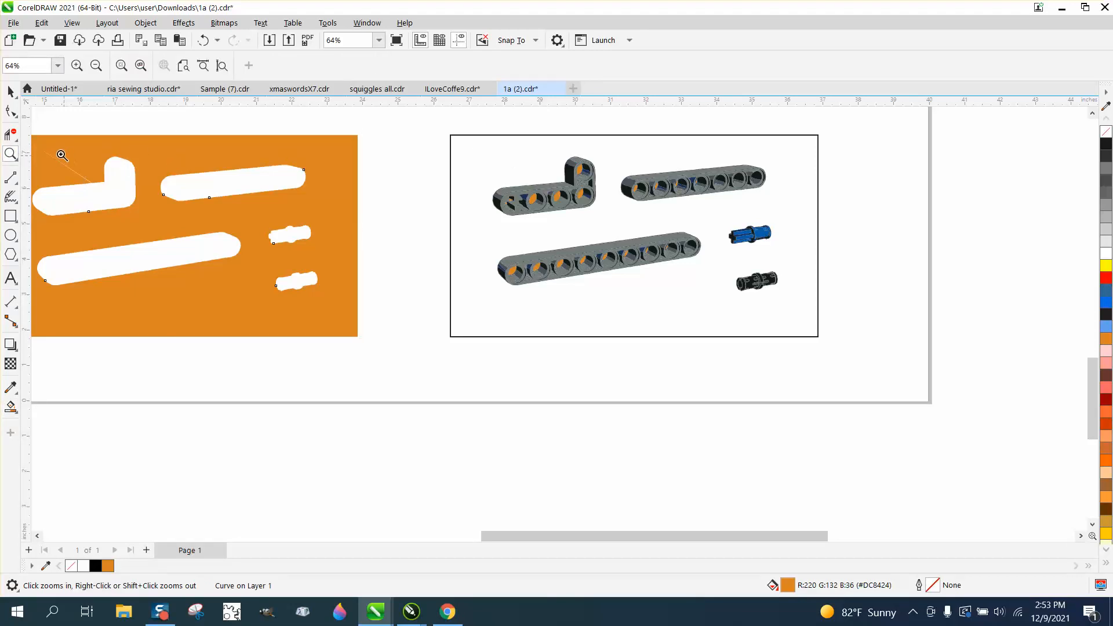
{"action": "left_click", "coordinate": [10, 92]}
{"action": "left_click", "coordinate": [59, 250]}
{"action": "left_click", "coordinate": [11, 407]}
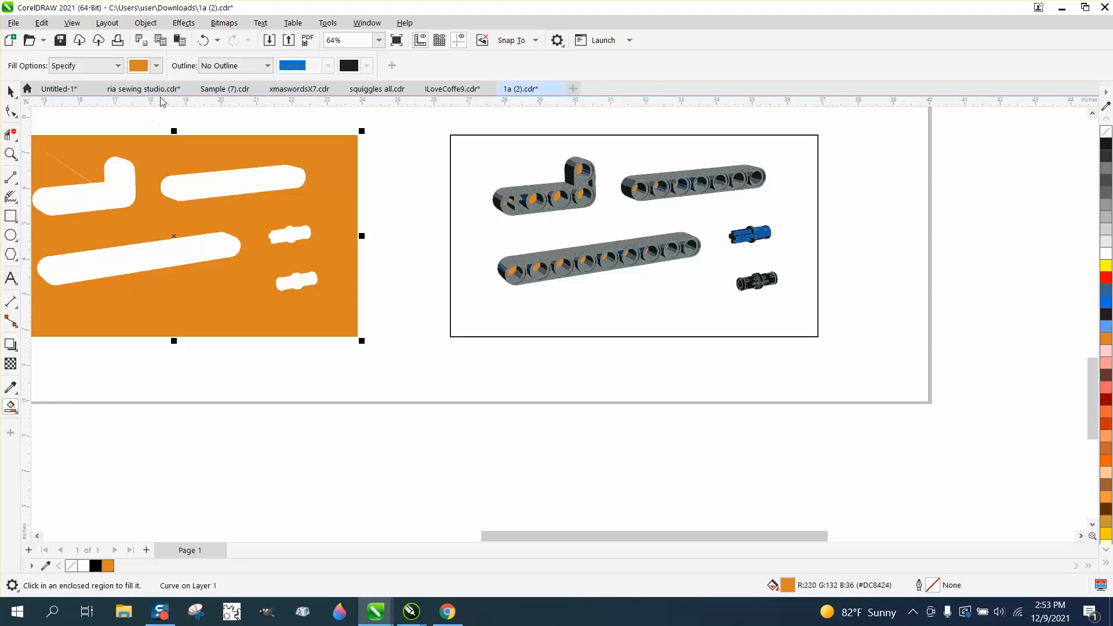
{"action": "left_click", "coordinate": [156, 65]}
{"action": "left_click", "coordinate": [148, 139]}
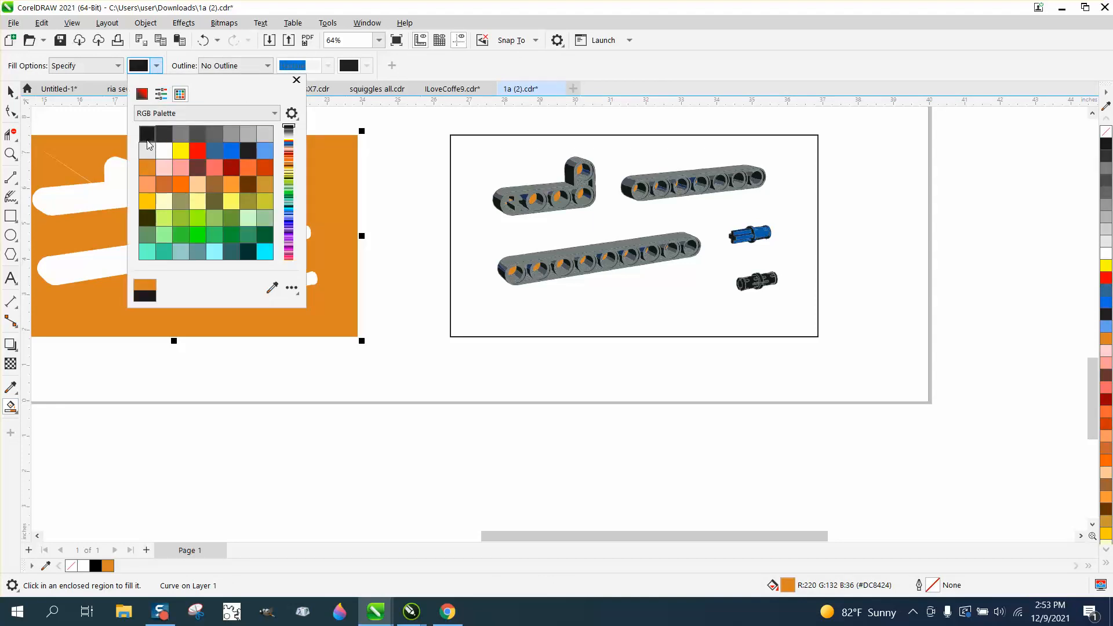
Try near-black smart fills in the pin, upper beam and L-shaped cutouts of the orange shape, undoing each one.
{"action": "left_click", "coordinate": [299, 285]}
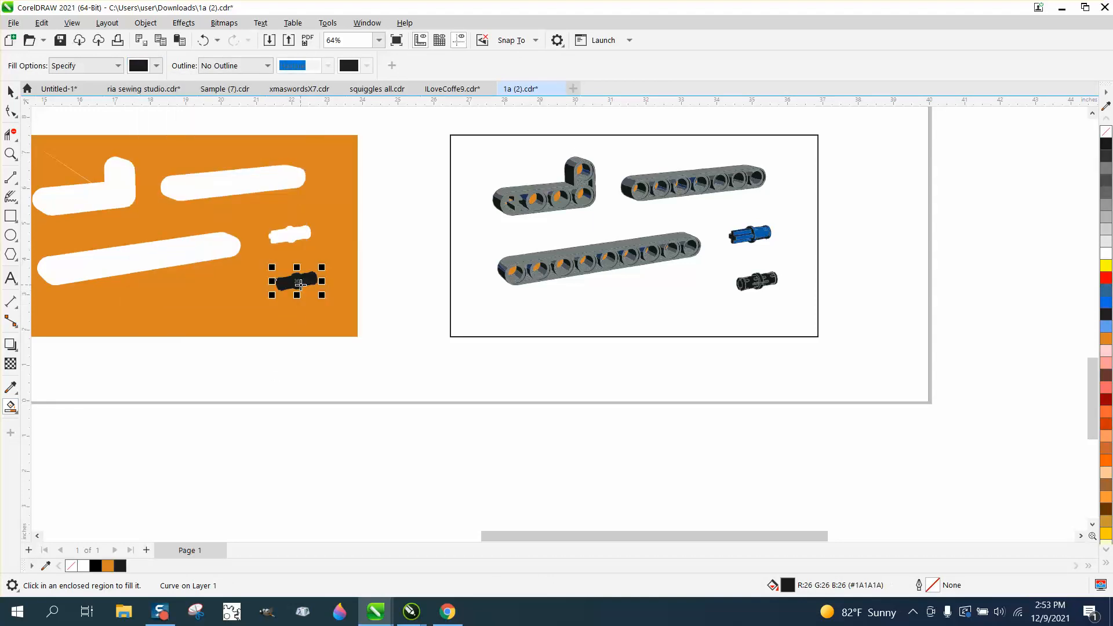
{"action": "key", "text": "ctrl+z"}
{"action": "left_click", "coordinate": [296, 236]}
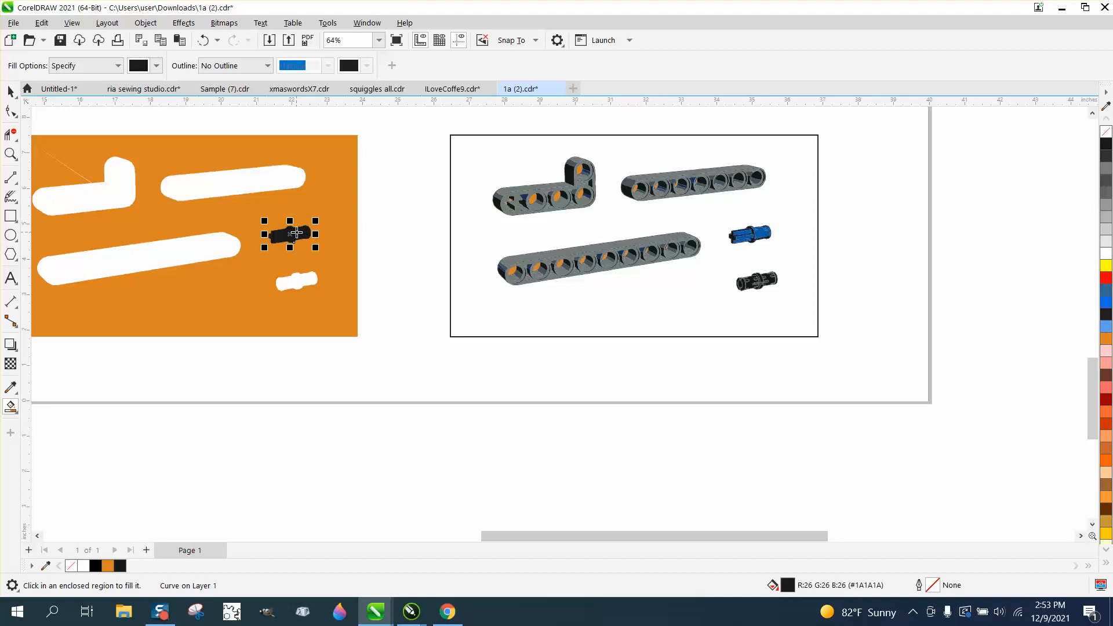
{"action": "key", "text": "ctrl+z"}
{"action": "left_click", "coordinate": [252, 178]}
{"action": "key", "text": "ctrl+z"}
{"action": "left_click", "coordinate": [112, 191]}
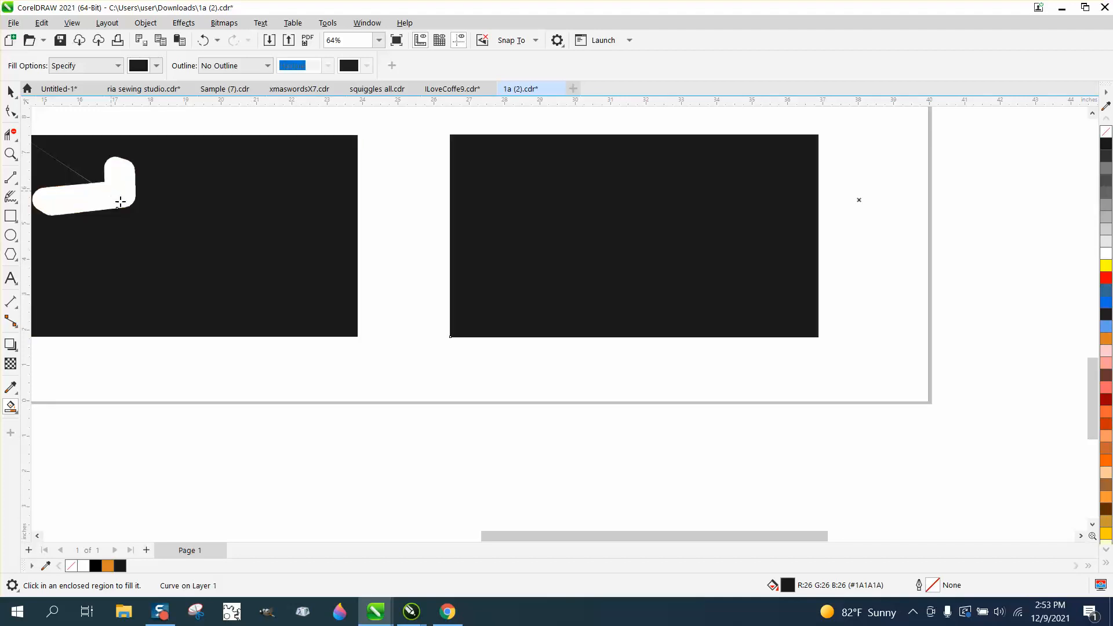
{"action": "left_click", "coordinate": [204, 40]}
{"action": "left_click", "coordinate": [124, 180]}
{"action": "left_click", "coordinate": [205, 40]}
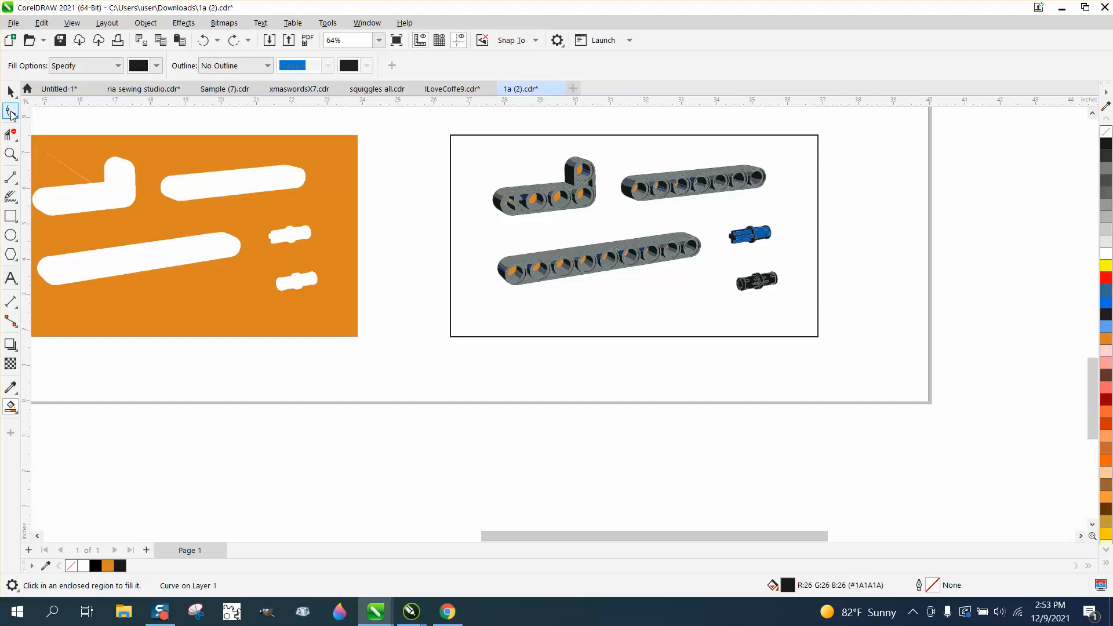
Close the thin slit at the upper edge of the orange shape's L-shaped cutout by moving its edge node slightly.
{"action": "left_click", "coordinate": [11, 112]}
{"action": "left_click", "coordinate": [98, 179]}
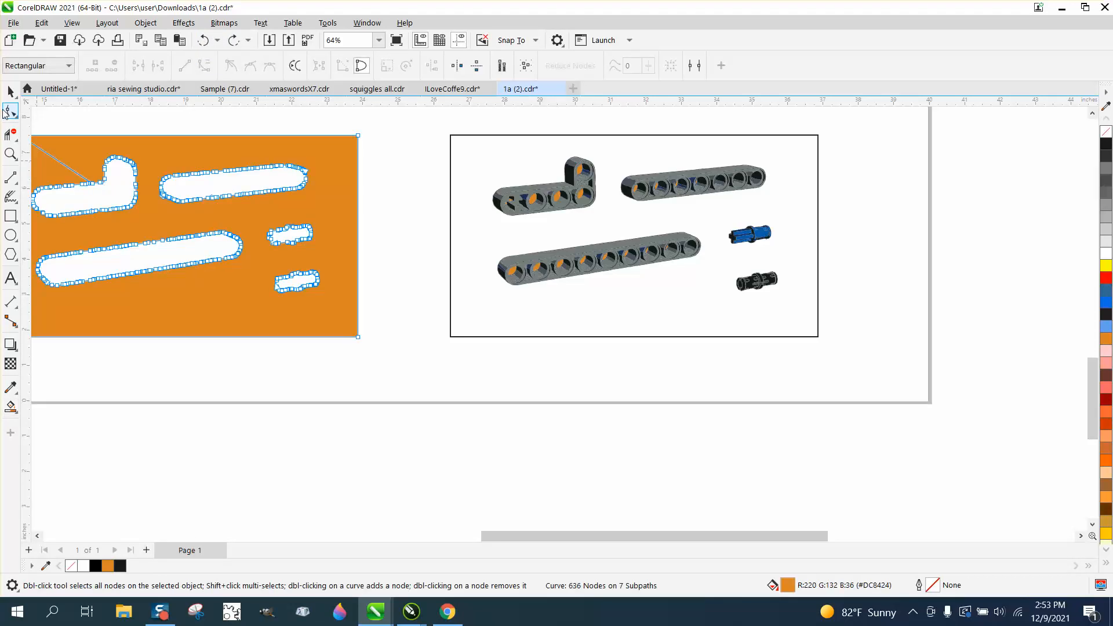
{"action": "left_click", "coordinate": [10, 153]}
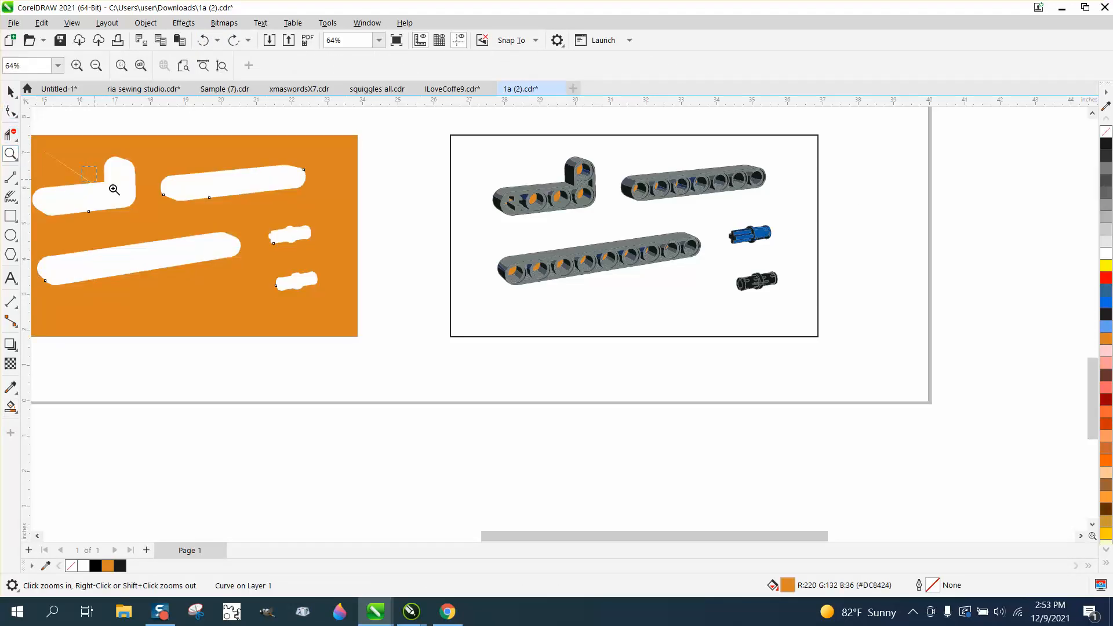
{"action": "left_click_drag", "start_coordinate": [114, 190], "coordinate": [154, 194]}
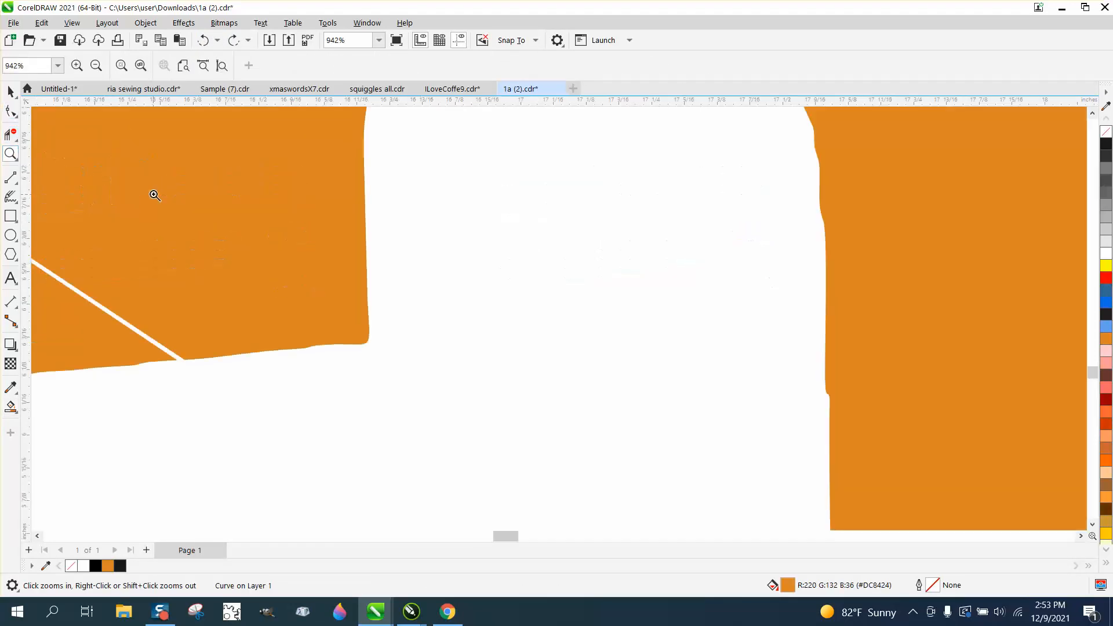
{"action": "left_click", "coordinate": [15, 119]}
{"action": "left_click_drag", "start_coordinate": [181, 361], "coordinate": [185, 361]}
{"action": "scroll", "coordinate": [199, 352], "scroll_direction": "down", "scroll_amount": 1}
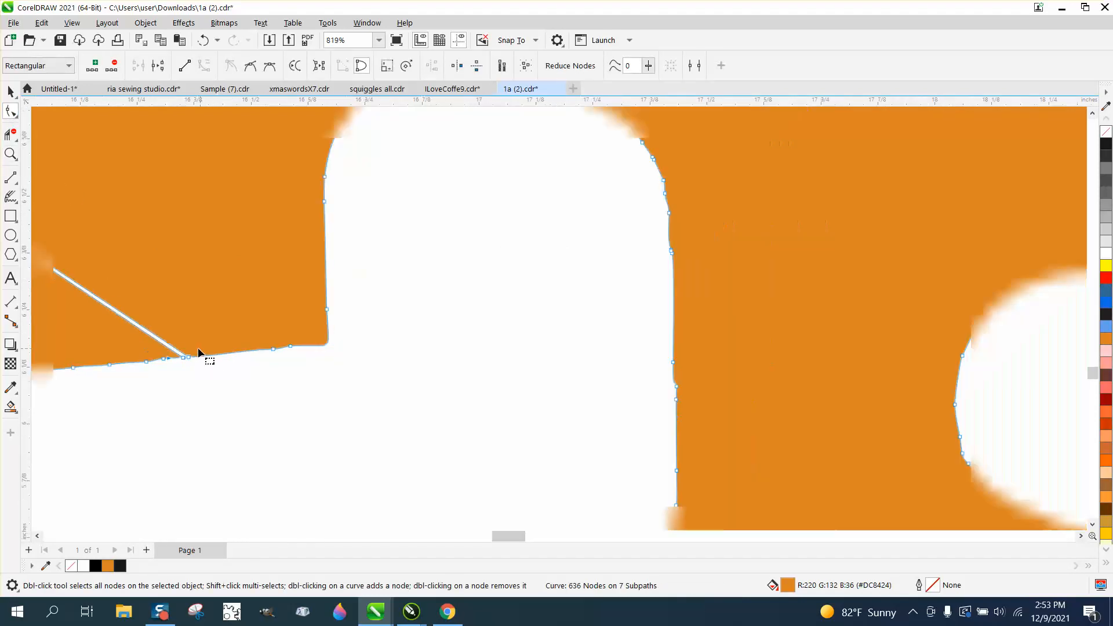
Smart-fill the L-shaped cutout with near-black and move the silhouette left, clear of the orange shape.
{"action": "scroll", "coordinate": [199, 352], "scroll_direction": "down", "scroll_amount": 8}
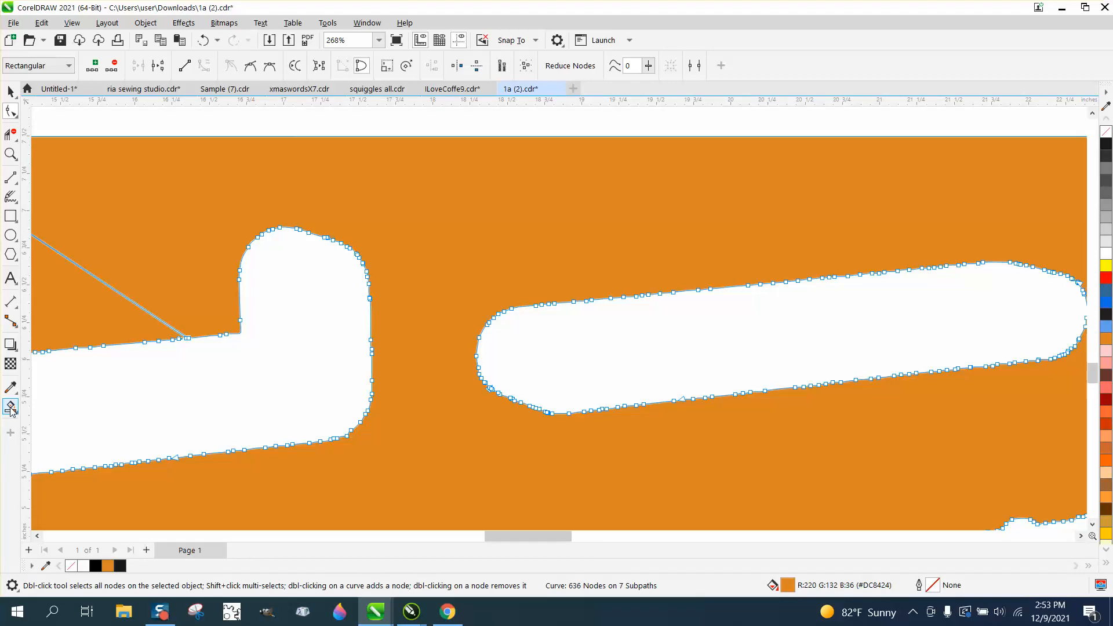
{"action": "left_click", "coordinate": [11, 407]}
{"action": "left_click", "coordinate": [129, 390]}
{"action": "scroll", "coordinate": [149, 341], "scroll_direction": "down", "scroll_amount": 4}
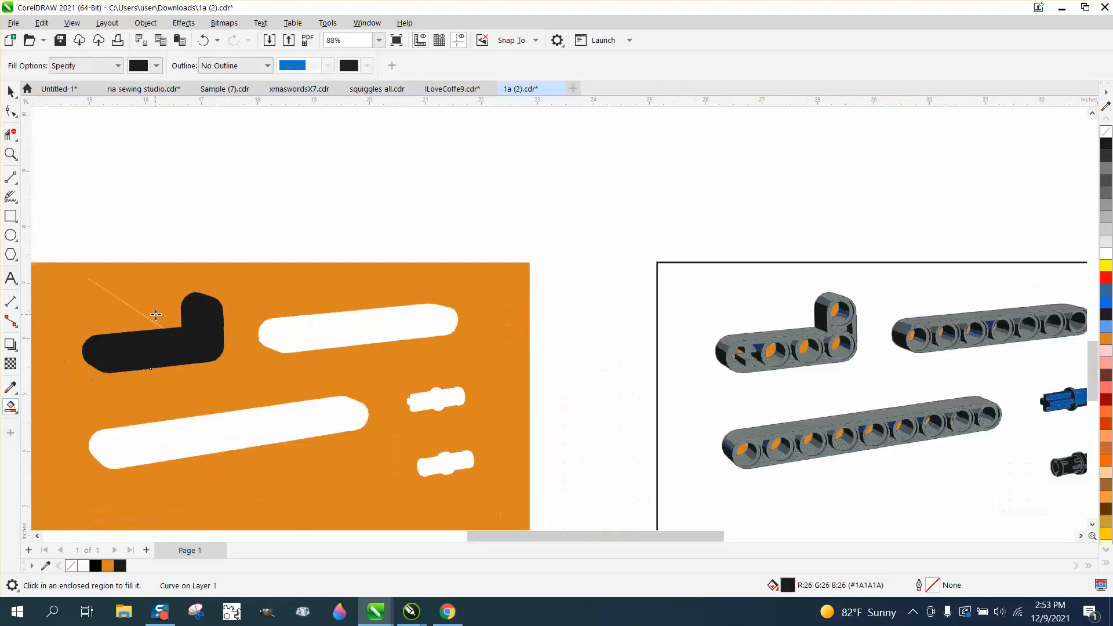
{"action": "key", "text": "Left"}
Smart-fill the long beam, upper beam and both pin cutouts with near-black, moving each silhouette left beside the L-shaped one.
{"action": "scroll", "coordinate": [283, 305], "scroll_direction": "down", "scroll_amount": 11}
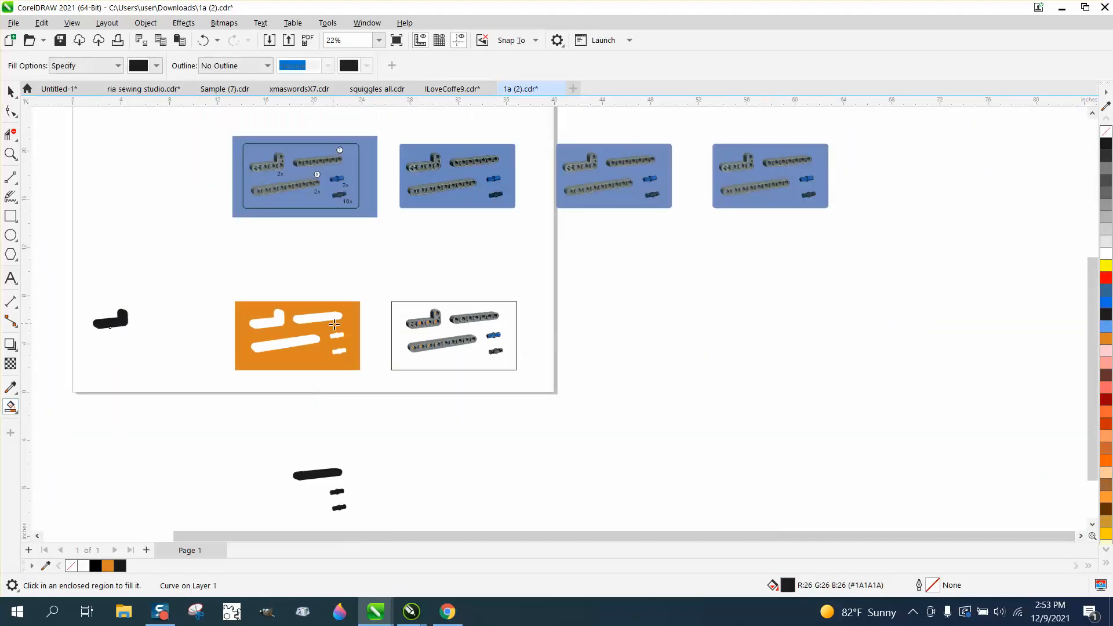
{"action": "left_click", "coordinate": [306, 342]}
{"action": "key", "text": "Left"}
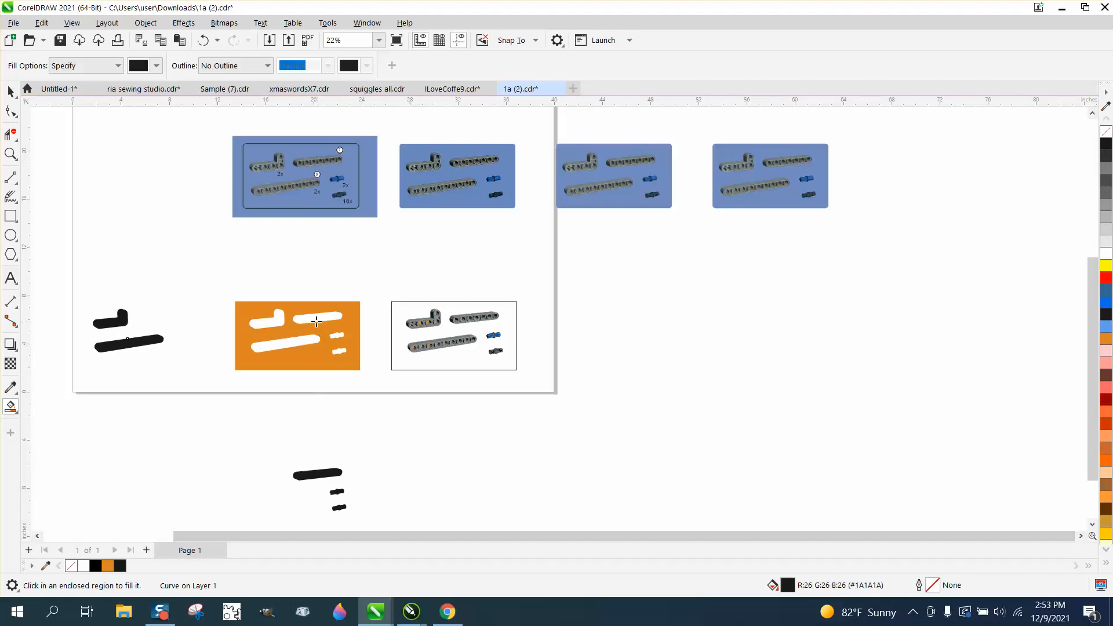
{"action": "left_click", "coordinate": [317, 319]}
{"action": "key", "text": "Left"}
{"action": "left_click", "coordinate": [337, 335]}
{"action": "key", "text": "Left"}
{"action": "key", "text": "Left"}
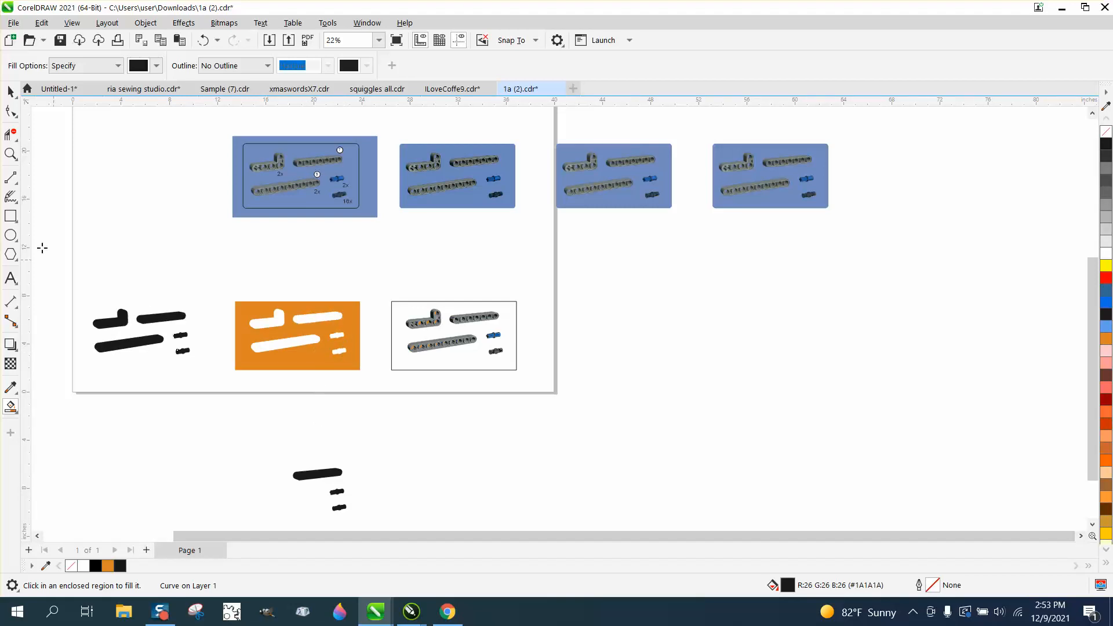
Group the five near-black silhouettes and move the group 39 inches right, past the framed traced parts.
{"action": "left_click", "coordinate": [10, 91]}
{"action": "left_click_drag", "start_coordinate": [84, 286], "coordinate": [212, 367]}
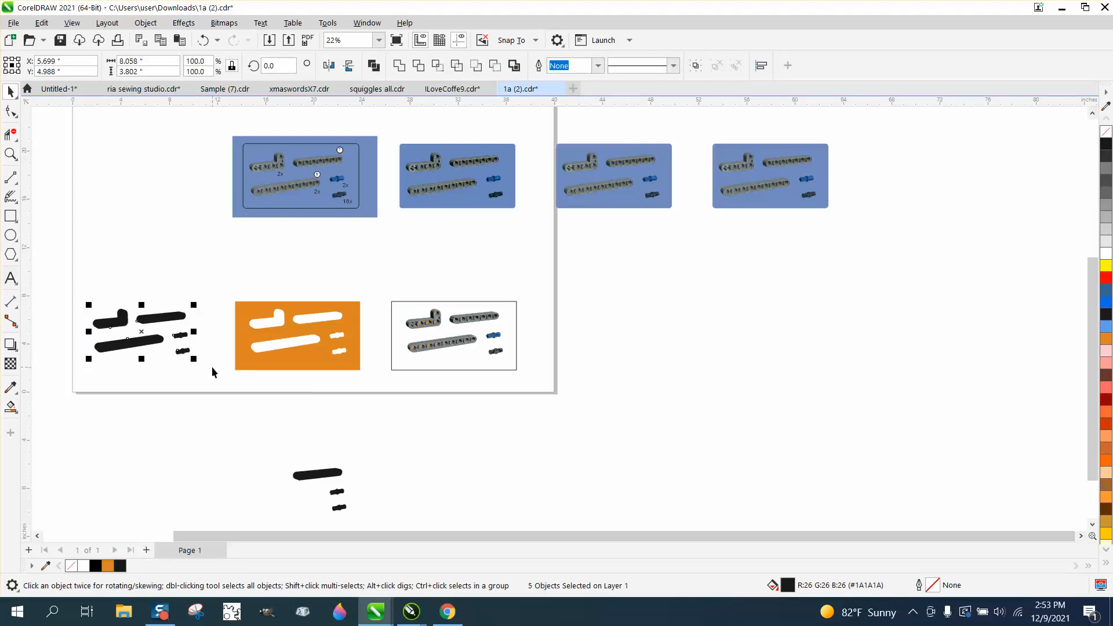
{"action": "key", "text": "ctrl+g"}
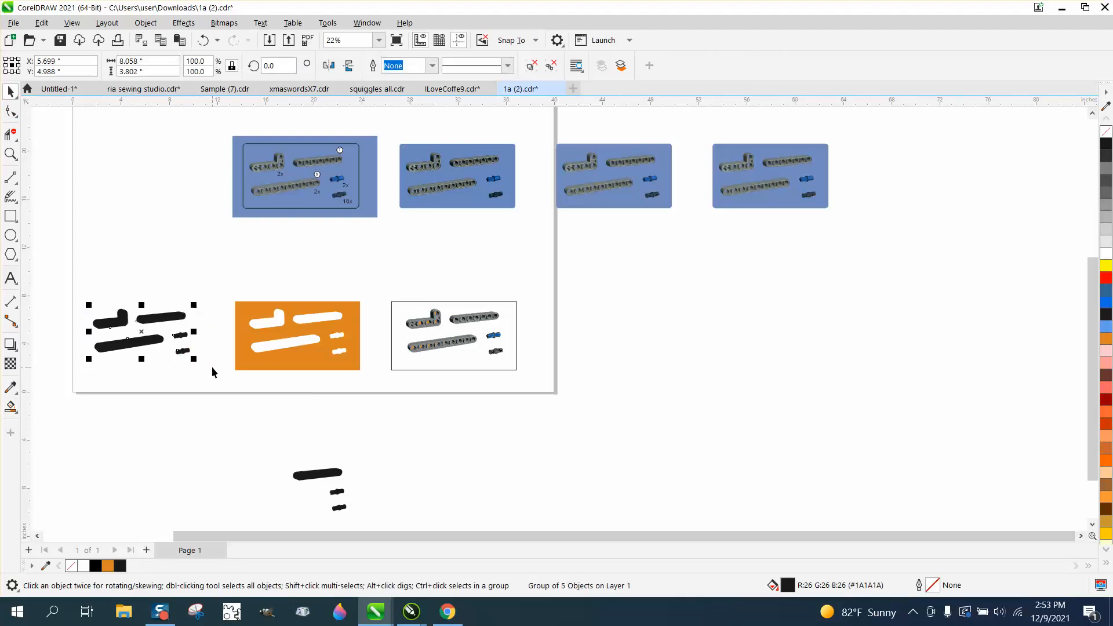
{"action": "key", "text": "Right"}
{"action": "key", "text": "Right"}
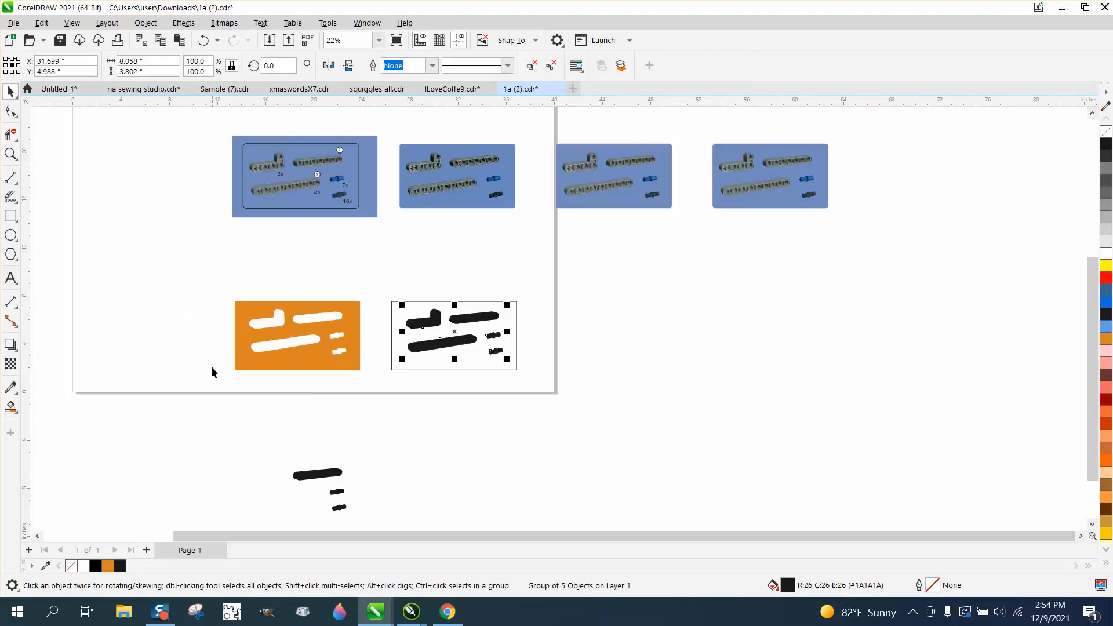
{"action": "key", "text": "Right"}
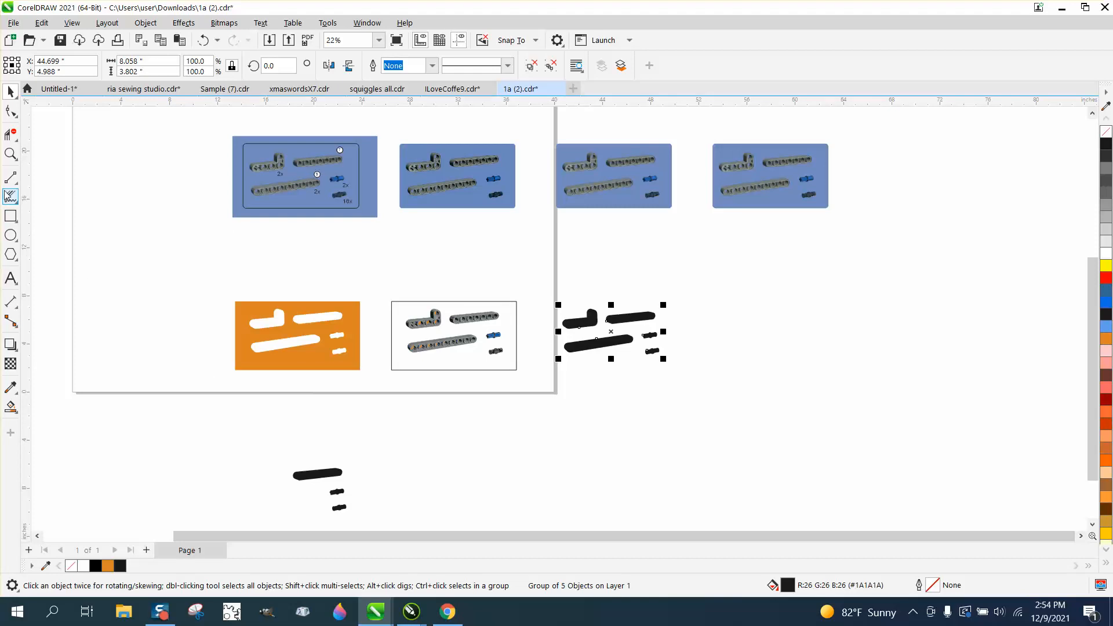
Examine the traced blue pin up close and compare the traced parts with the silhouettes and the original pictures.
{"action": "left_click", "coordinate": [11, 154]}
{"action": "left_click_drag", "start_coordinate": [404, 269], "coordinate": [803, 476]}
{"action": "scroll", "coordinate": [464, 361], "scroll_direction": "down", "scroll_amount": 5}
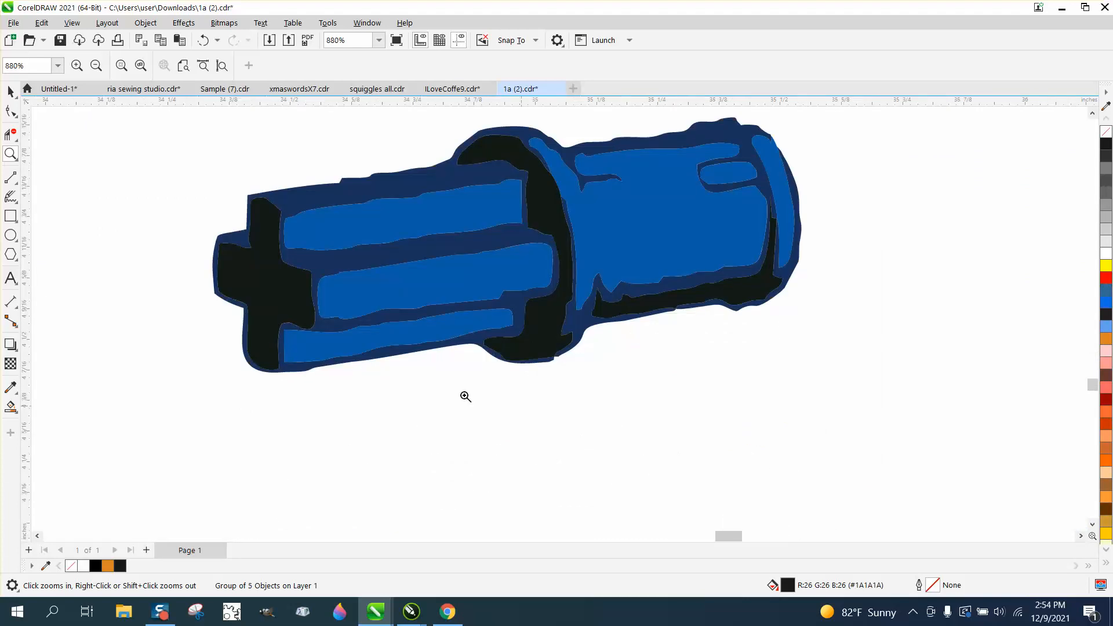
{"action": "scroll", "coordinate": [465, 393], "scroll_direction": "down", "scroll_amount": 10}
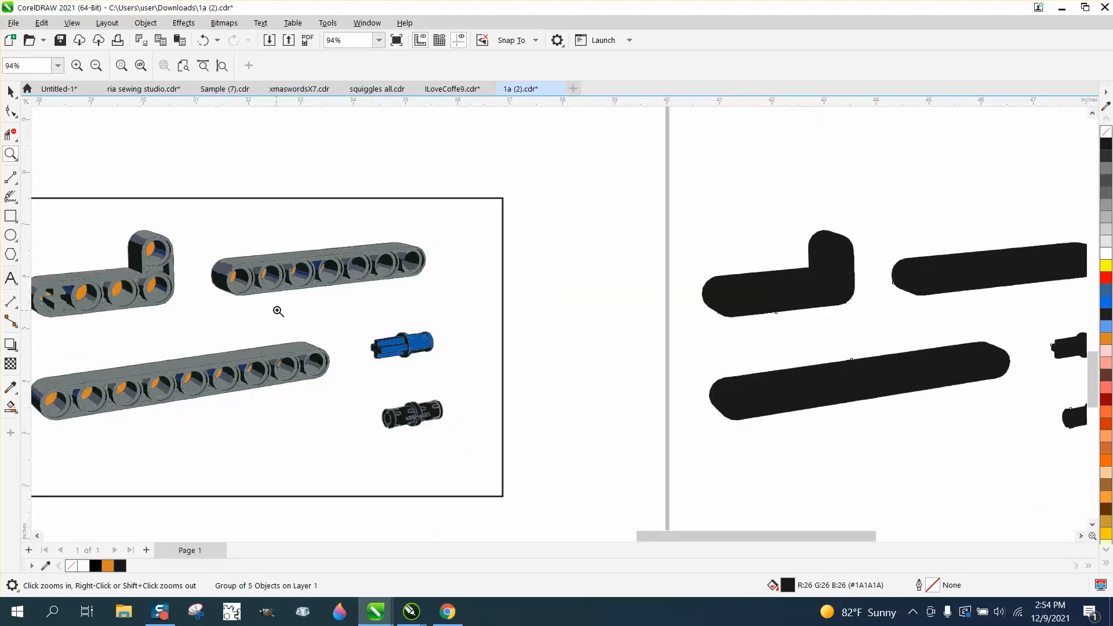
{"action": "scroll", "coordinate": [276, 302], "scroll_direction": "down", "scroll_amount": 1}
{"action": "scroll", "coordinate": [614, 313], "scroll_direction": "down", "scroll_amount": 4}
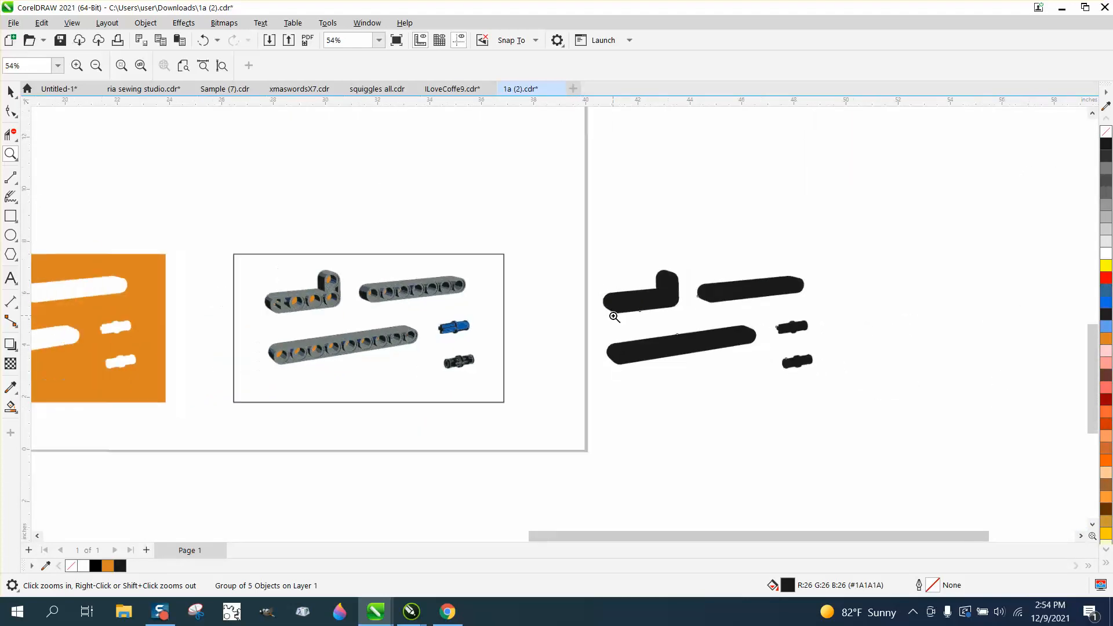
{"action": "left_click_drag", "start_coordinate": [600, 140], "coordinate": [721, 213]}
{"action": "scroll", "coordinate": [664, 223], "scroll_direction": "down", "scroll_amount": 4}
{"action": "scroll", "coordinate": [561, 255], "scroll_direction": "down", "scroll_amount": 1}
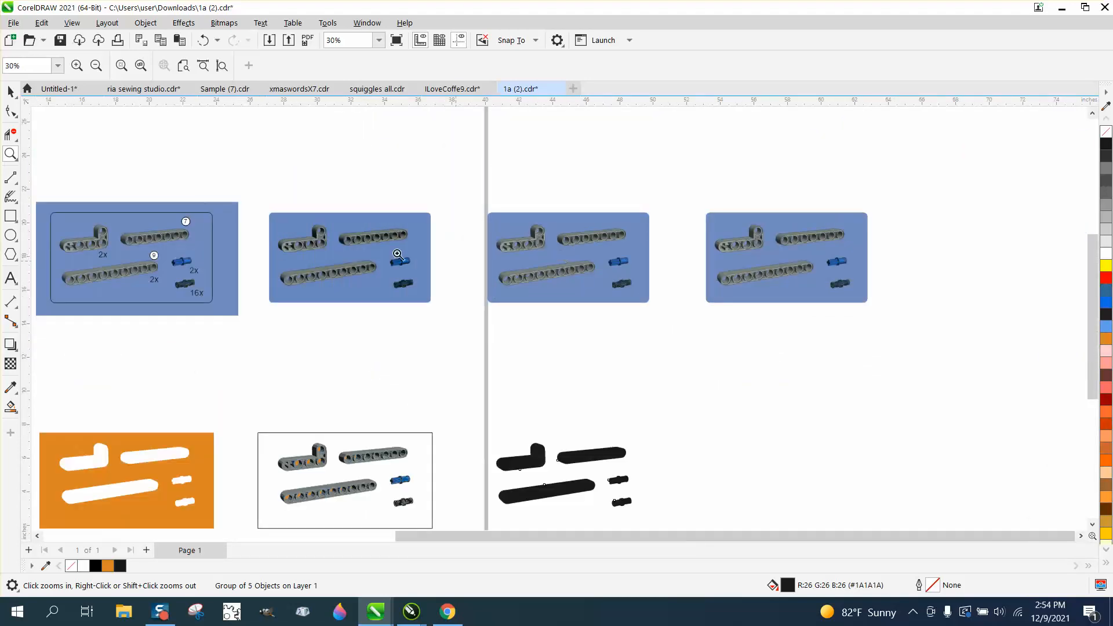
Intersect the silhouette group with the blue parts picture directly above it and move the resulting parts down 13 inches.
{"action": "left_click", "coordinate": [10, 91]}
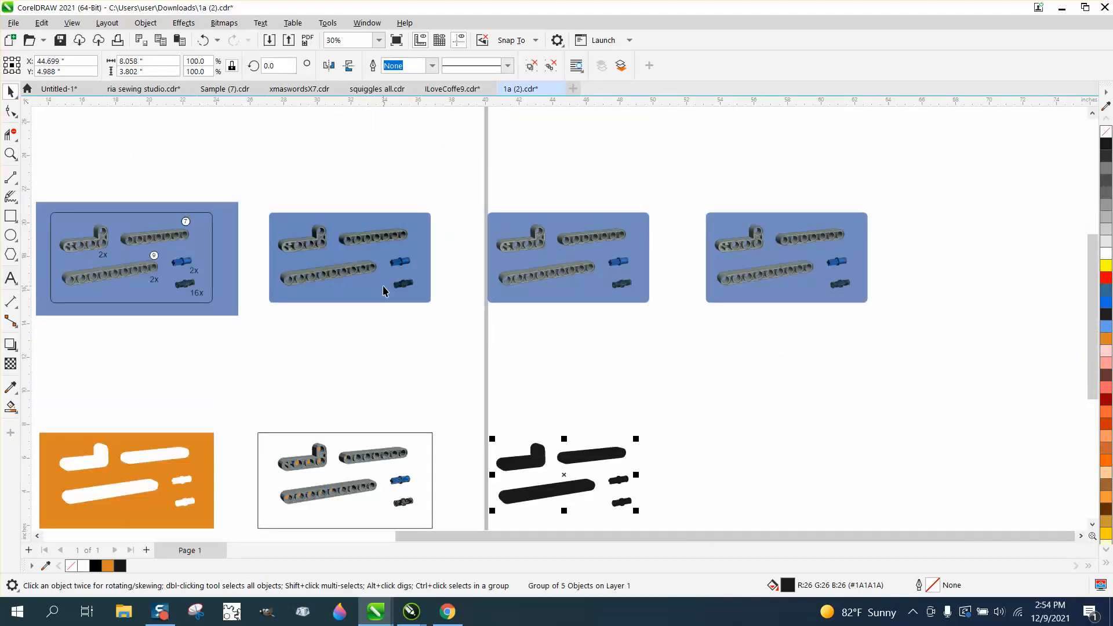
{"action": "key", "text": "Up"}
{"action": "left_click_drag", "start_coordinate": [471, 204], "coordinate": [680, 333]}
{"action": "left_click", "coordinate": [457, 65]}
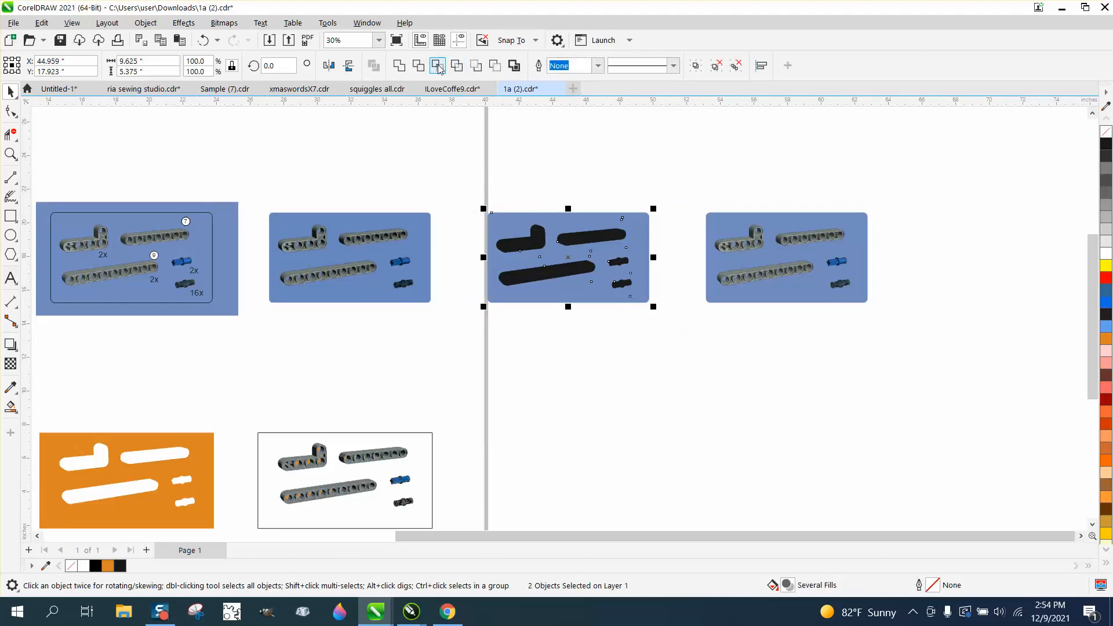
{"action": "key", "text": "Down"}
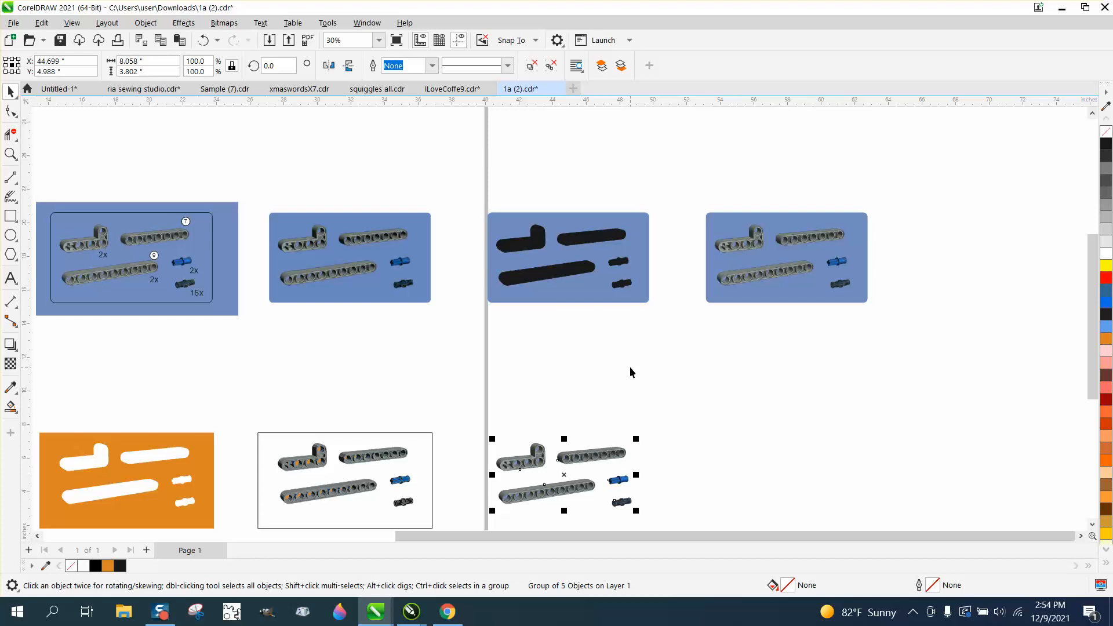
Examine the holes of the cut-out picture parts for remaining blue background and compare them with the traced parts.
{"action": "left_click", "coordinate": [10, 153]}
{"action": "left_click_drag", "start_coordinate": [506, 439], "coordinate": [647, 486]}
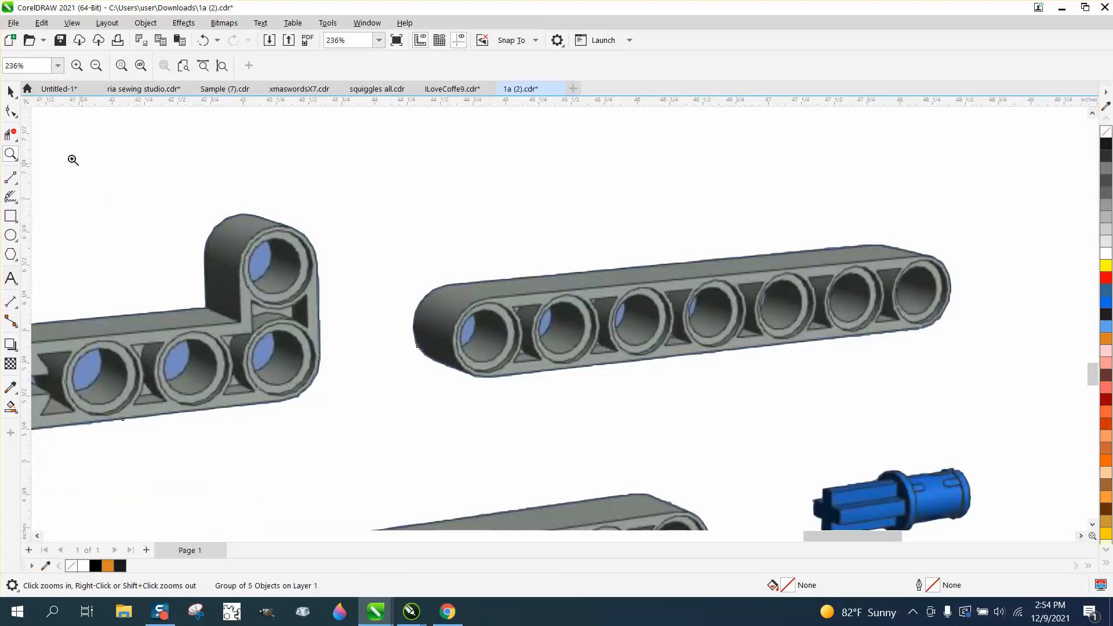
{"action": "left_click", "coordinate": [11, 92]}
{"action": "left_click", "coordinate": [168, 260]}
{"action": "left_click", "coordinate": [92, 370]}
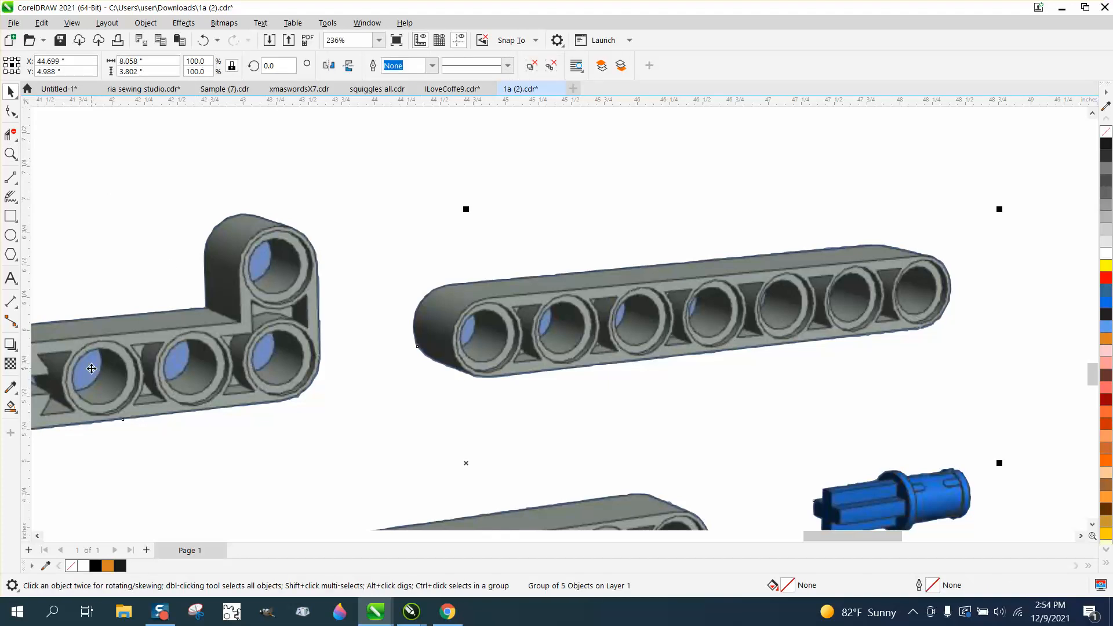
{"action": "scroll", "coordinate": [444, 214], "scroll_direction": "down", "scroll_amount": 5}
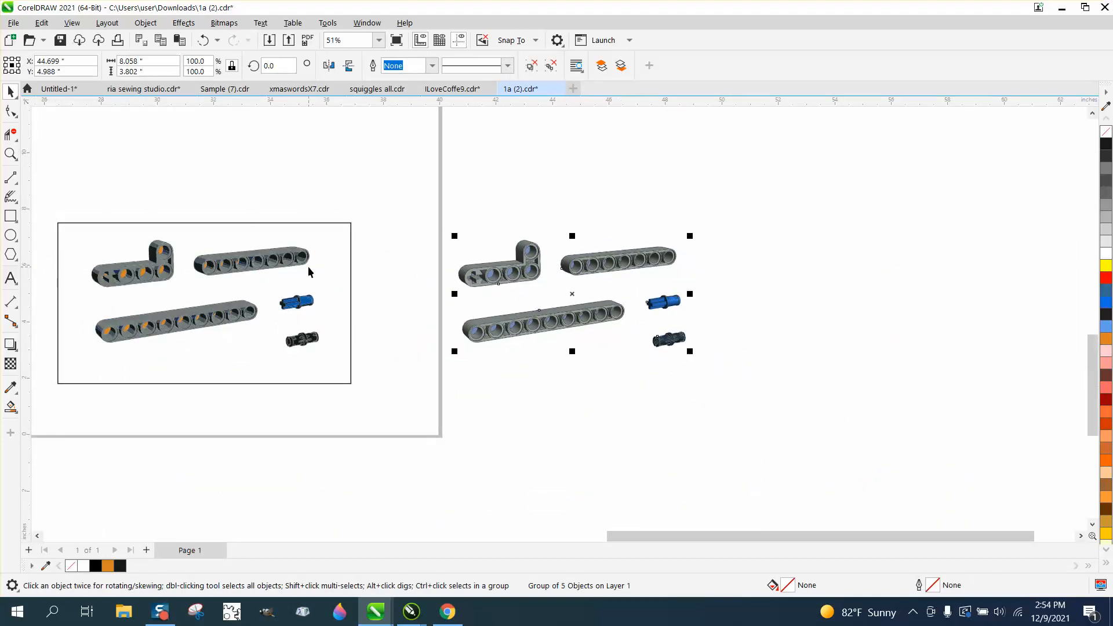
Delete the rectangle framing the traced parts.
{"action": "left_click", "coordinate": [11, 154]}
{"action": "left_click_drag", "start_coordinate": [36, 194], "coordinate": [406, 390]}
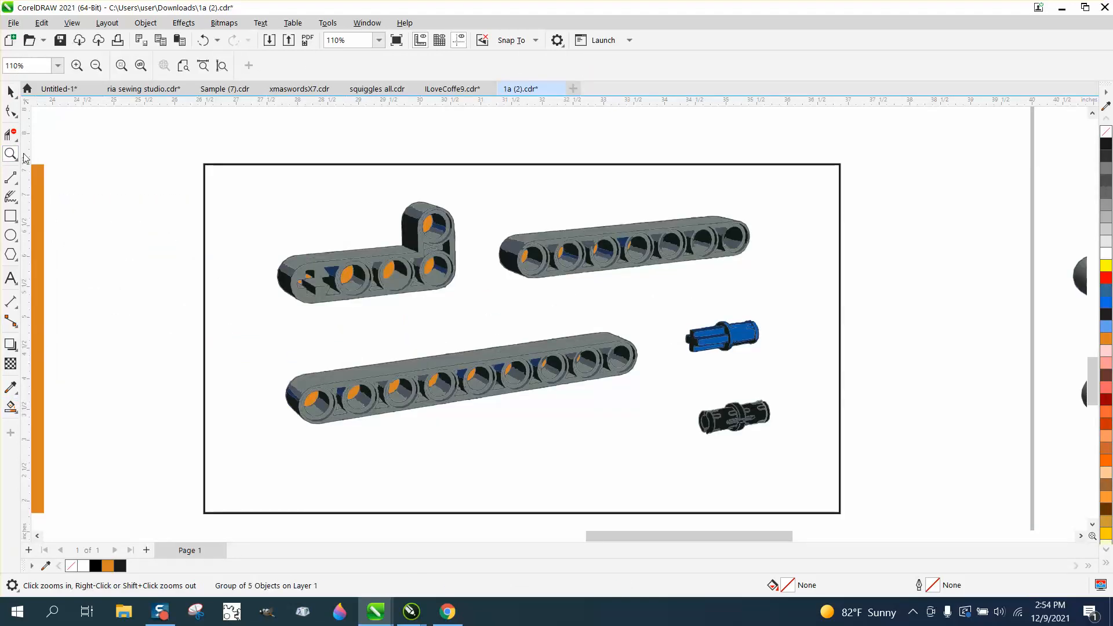
{"action": "left_click", "coordinate": [11, 91]}
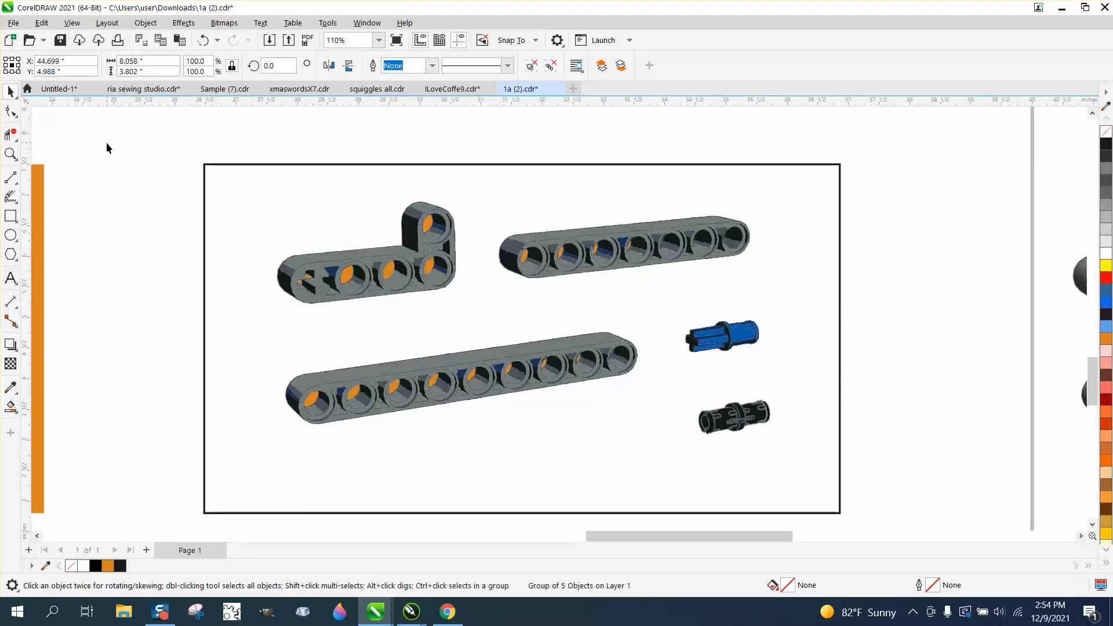
{"action": "left_click", "coordinate": [348, 278]}
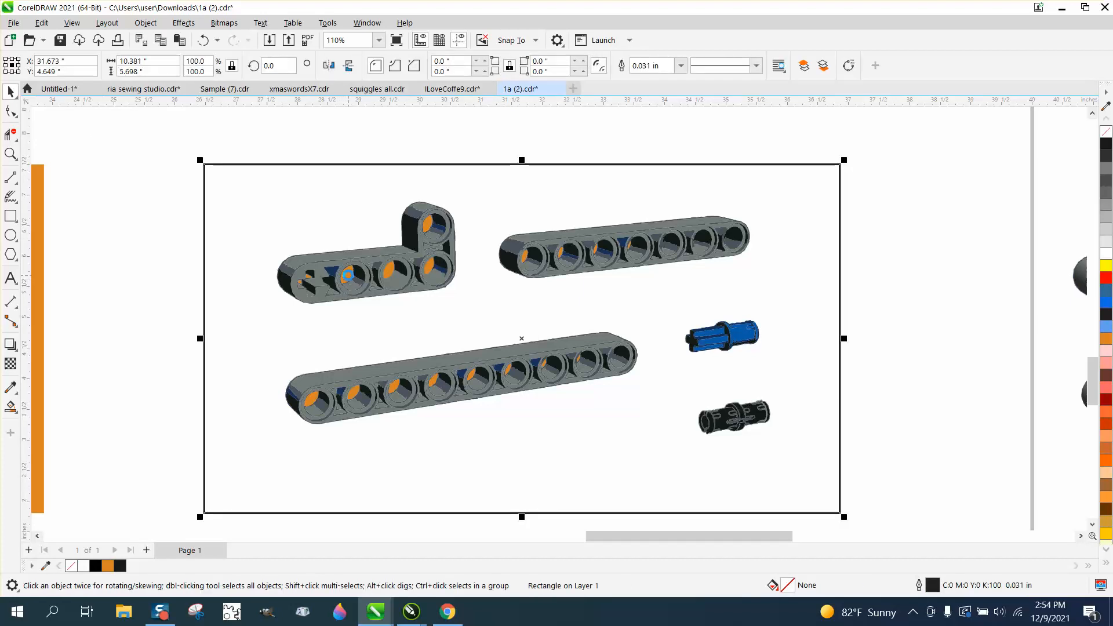
{"action": "key", "text": "Escape"}
Ungroup the traced parts.
{"action": "left_click", "coordinate": [347, 278]}
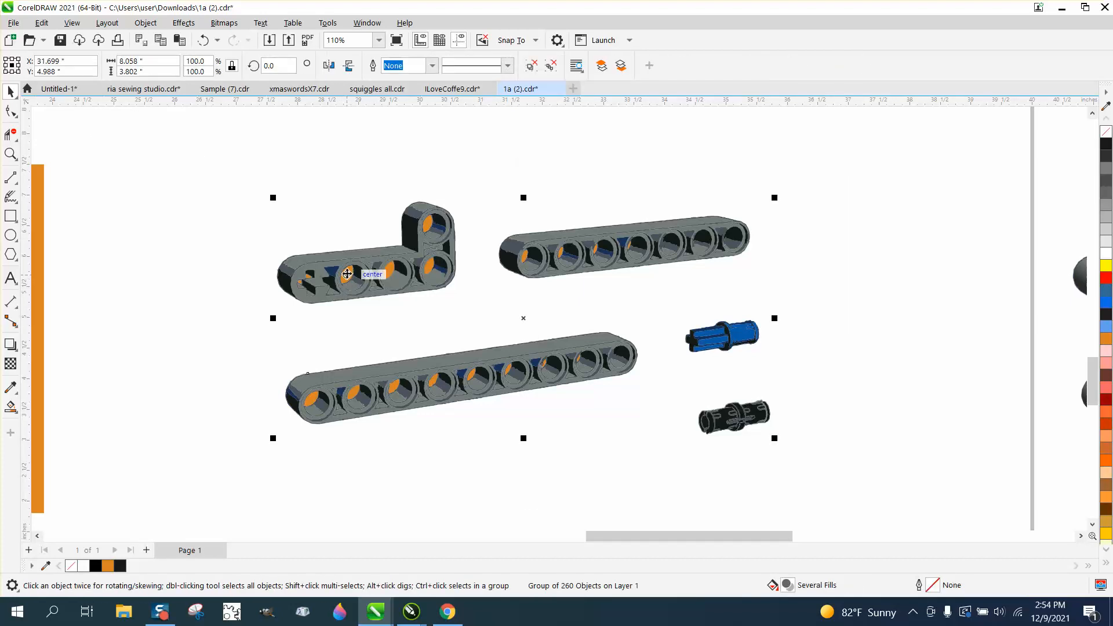
{"action": "left_click", "coordinate": [140, 23]}
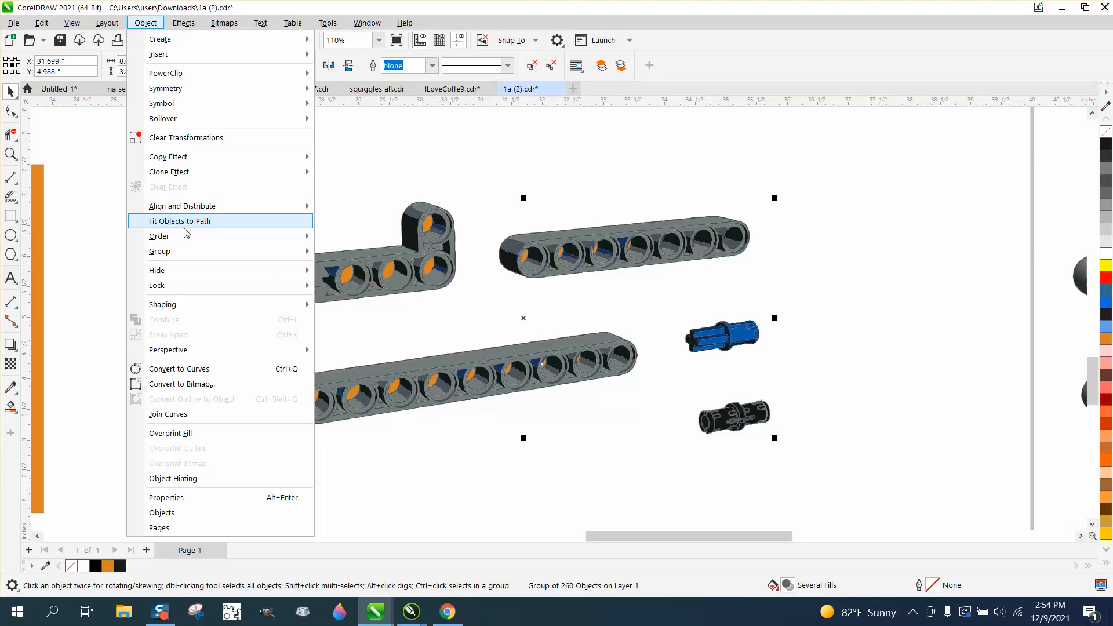
{"action": "mouse_move", "coordinate": [183, 253]}
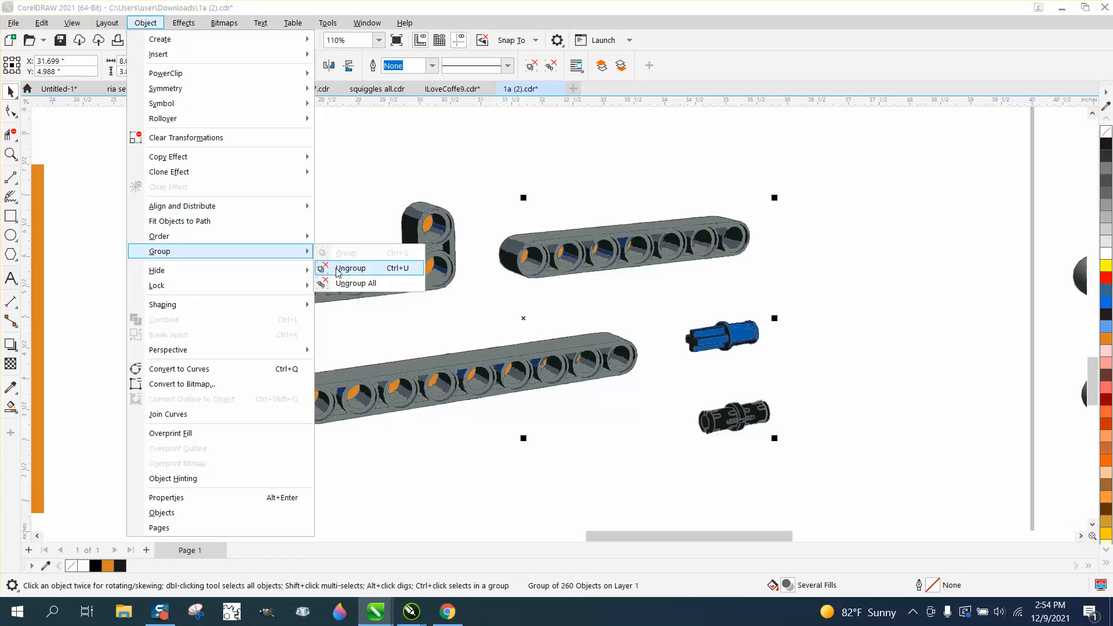
{"action": "left_click", "coordinate": [348, 267]}
Delete the orange fills from the four round holes of the traced L-shaped part.
{"action": "key", "text": "Escape"}
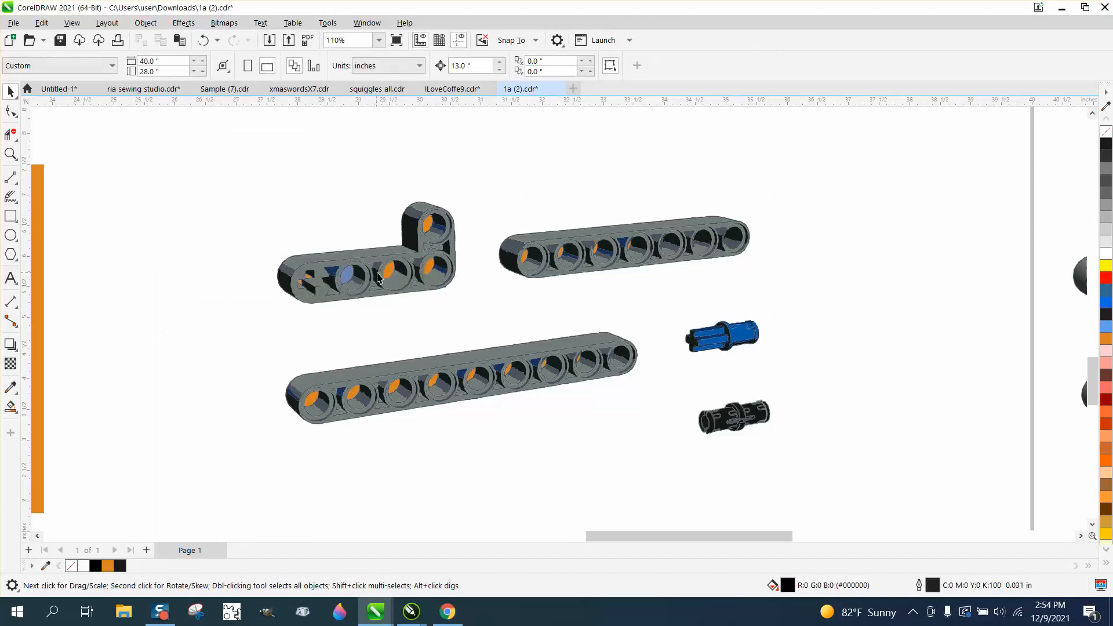
{"action": "left_click", "coordinate": [388, 271]}
{"action": "key", "text": "Delete"}
{"action": "left_click", "coordinate": [427, 273]}
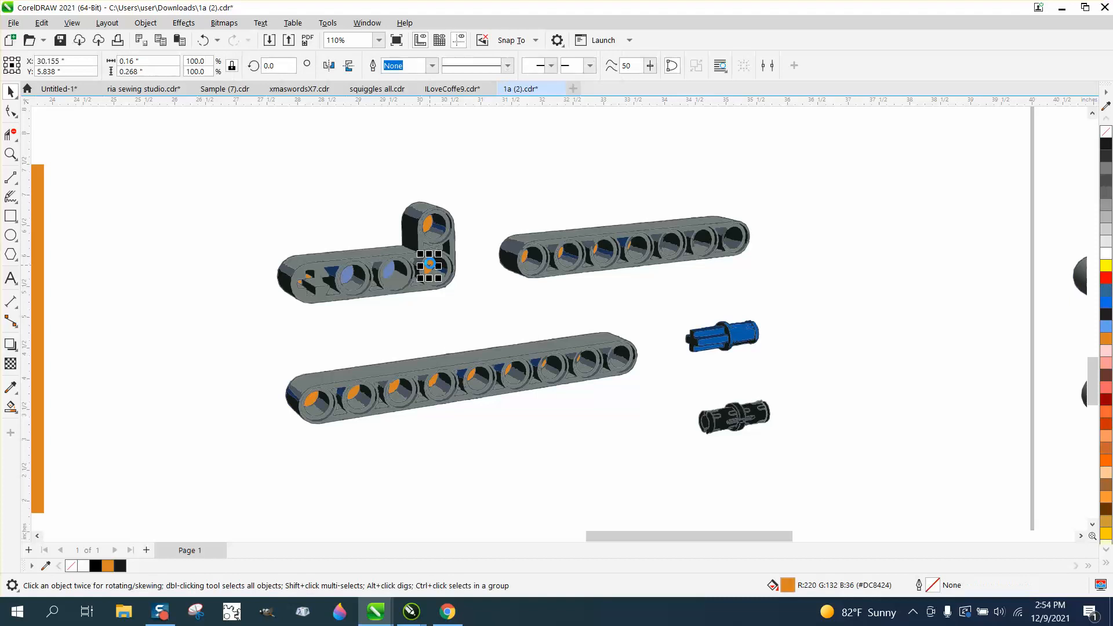
{"action": "key", "text": "Delete"}
{"action": "left_click", "coordinate": [427, 226]}
{"action": "key", "text": "Delete"}
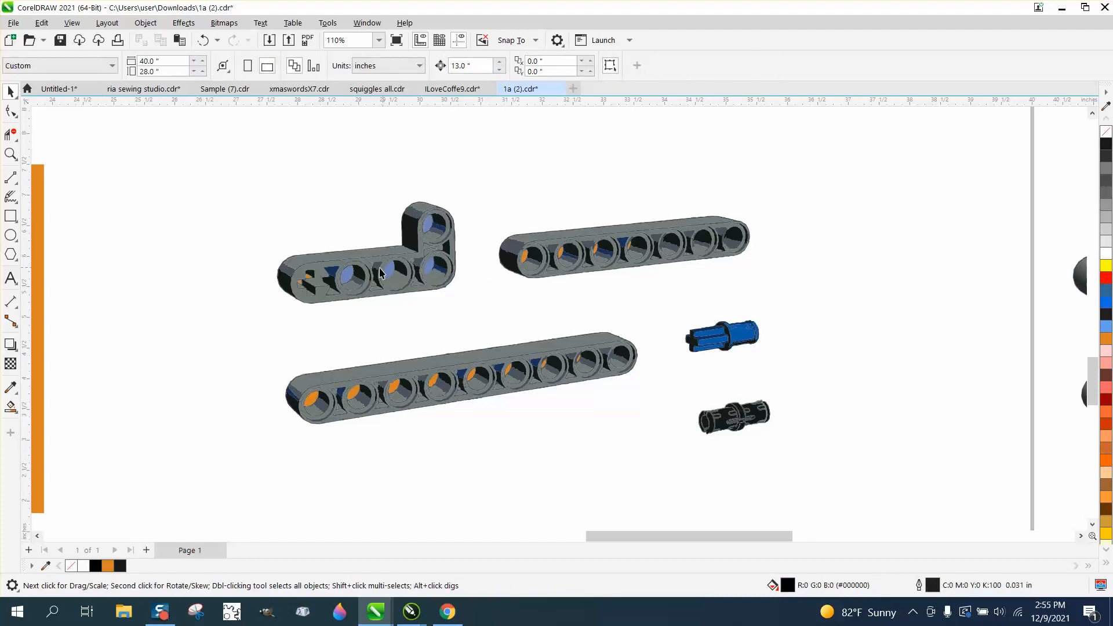
Undo the last deletion and move the orange fill of the L-shaped part's upper hole 13 inches right onto the picture part.
{"action": "scroll", "coordinate": [348, 278], "scroll_direction": "down", "scroll_amount": 3}
{"action": "scroll", "coordinate": [331, 286], "scroll_direction": "down", "scroll_amount": 1}
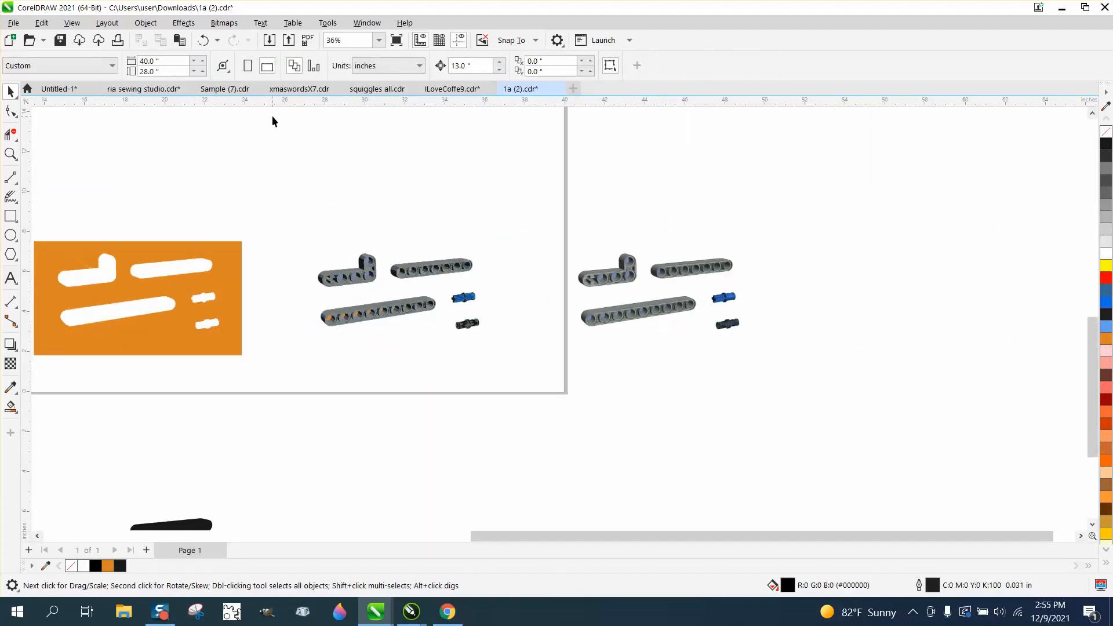
{"action": "left_click", "coordinate": [204, 40]}
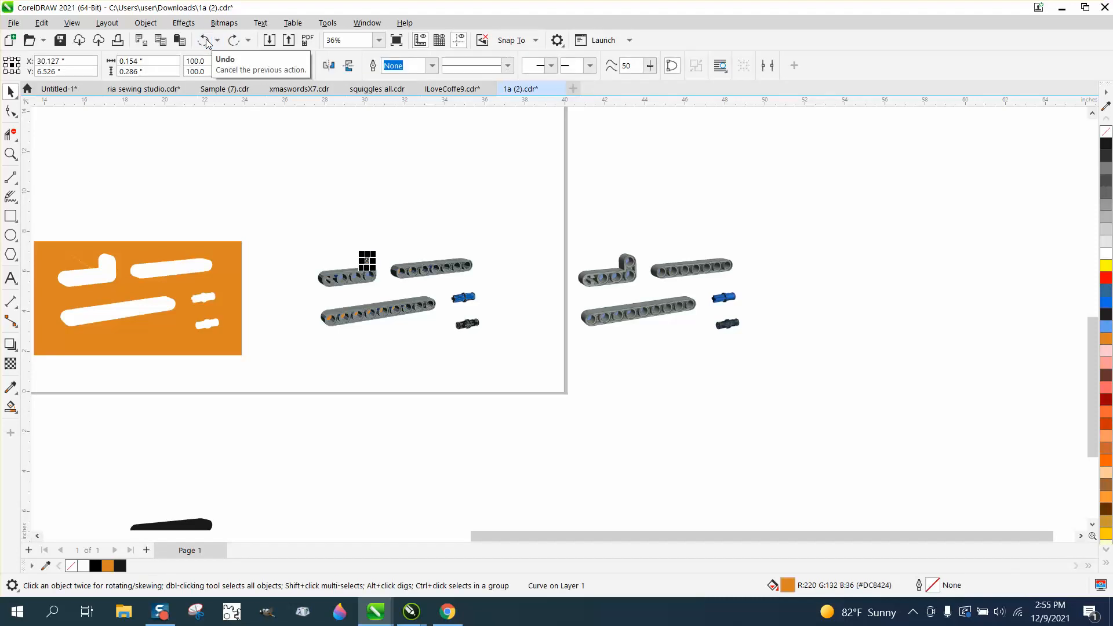
{"action": "key", "text": "Right"}
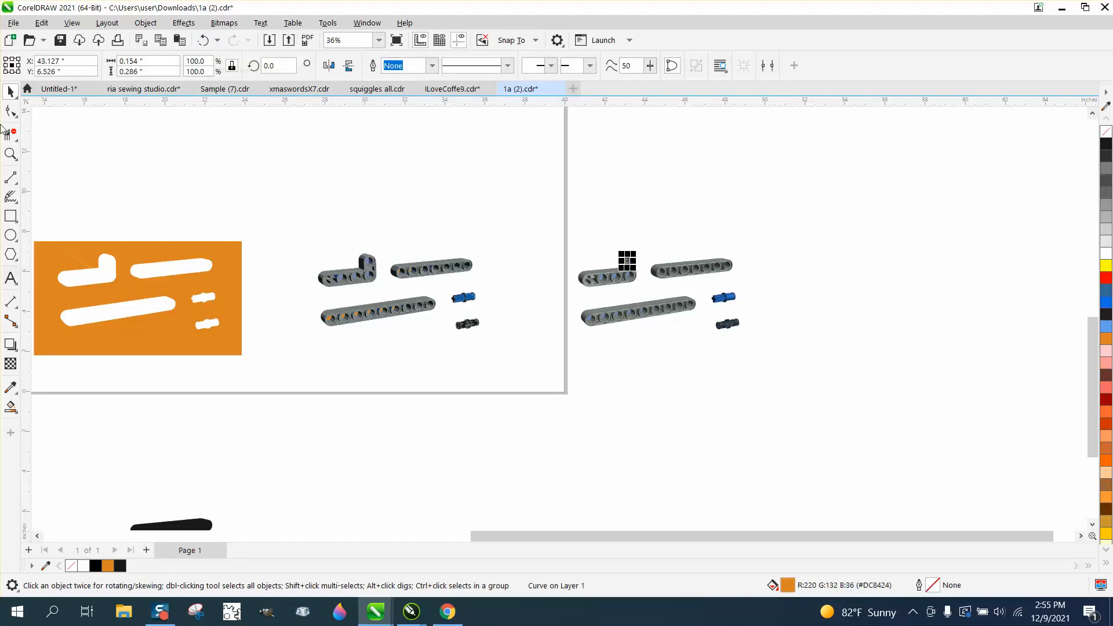
Undo the deletion and the move of the orange fills in the traced L-shaped part's round holes.
{"action": "left_click", "coordinate": [9, 155]}
{"action": "mouse_move", "coordinate": [586, 247]}
{"action": "left_mouse_down"}
{"action": "mouse_move", "coordinate": [671, 310]}
{"action": "mouse_move", "coordinate": [734, 329]}
{"action": "left_mouse_up"}
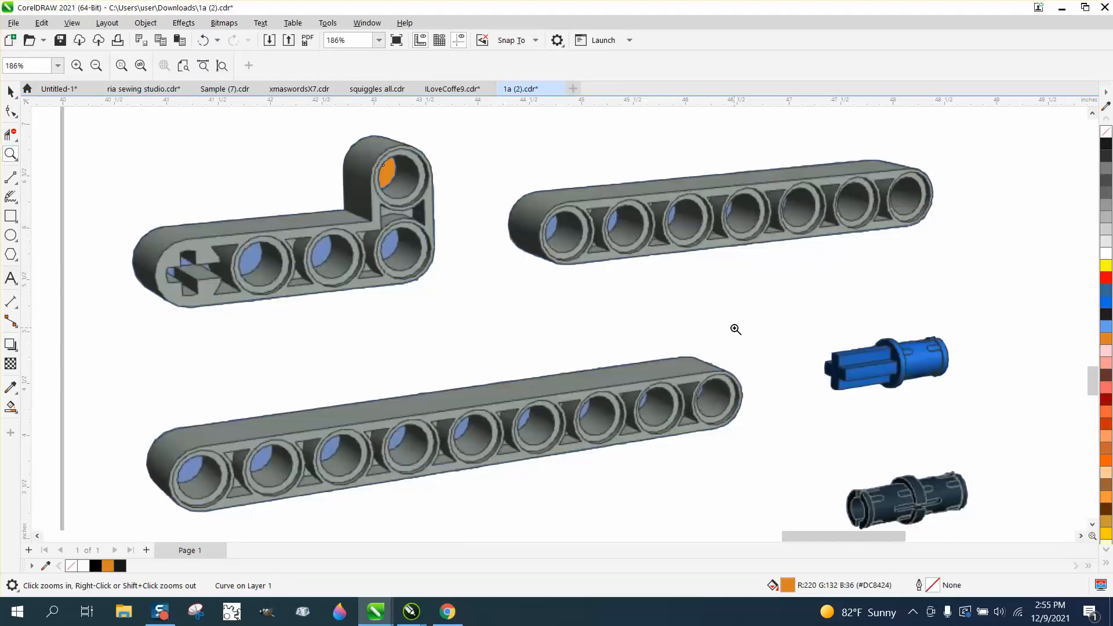
{"action": "scroll", "coordinate": [715, 319], "scroll_direction": "down", "scroll_amount": 1}
{"action": "scroll", "coordinate": [415, 304], "scroll_direction": "down", "scroll_amount": 1}
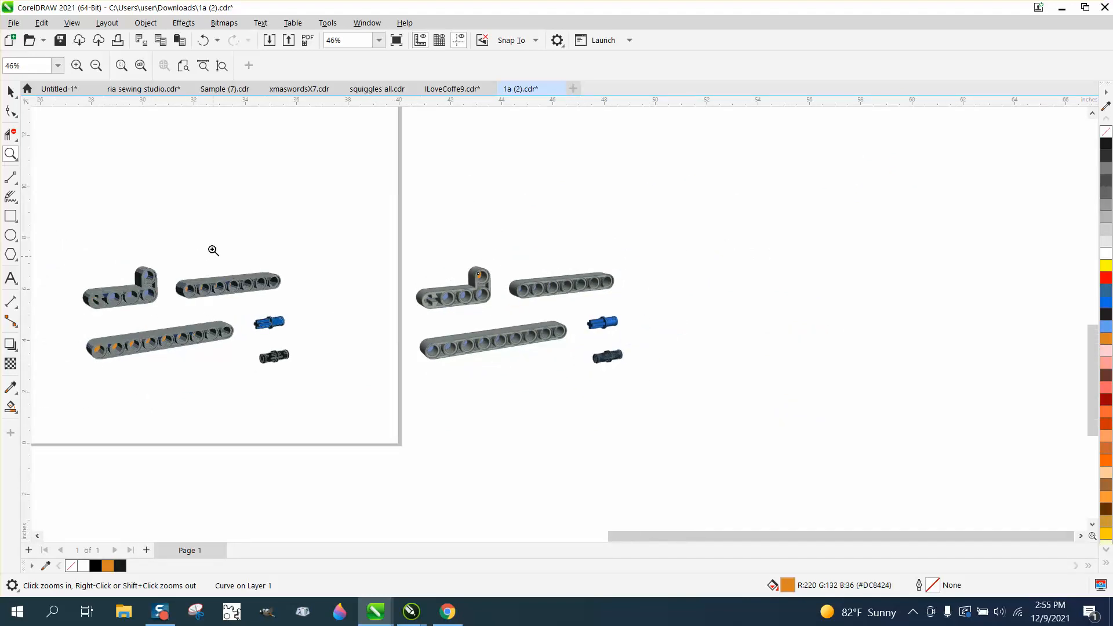
{"action": "left_click", "coordinate": [203, 40]}
{"action": "left_click", "coordinate": [10, 91]}
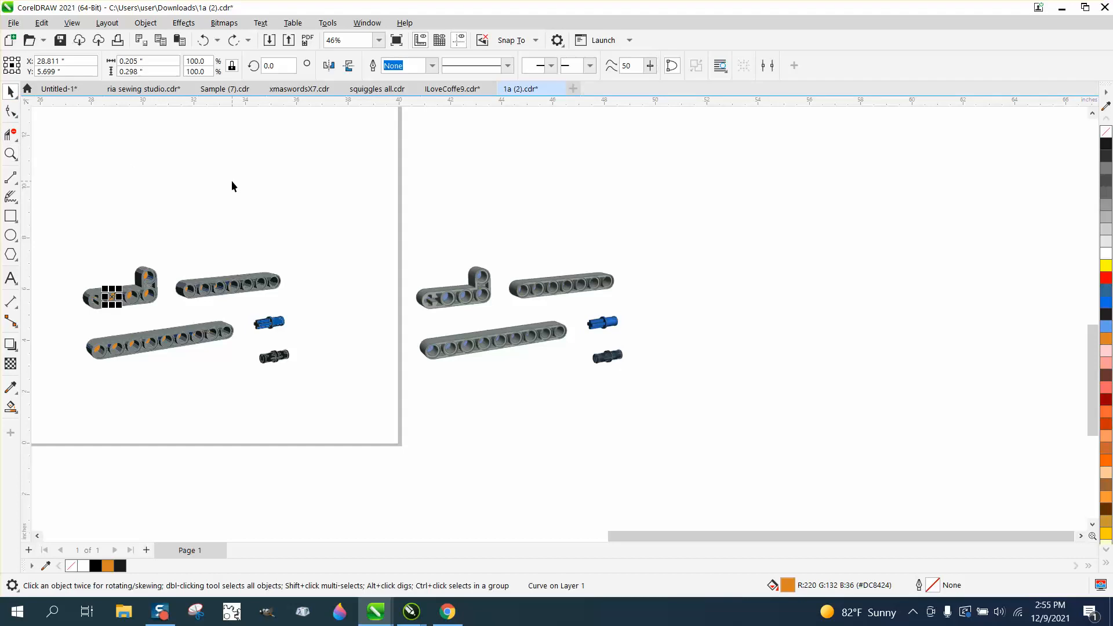
Move the orange fills of the traced L-shaped part's four round holes 13 inches right onto the picture part, one by one.
{"action": "left_click", "coordinate": [145, 275]}
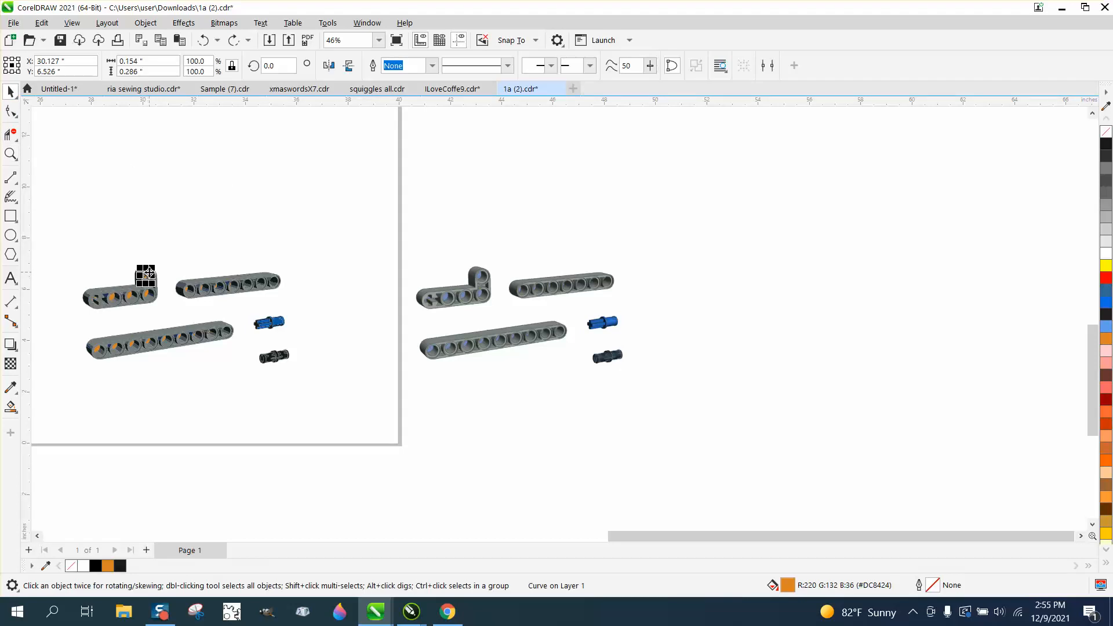
{"action": "key", "text": "Right"}
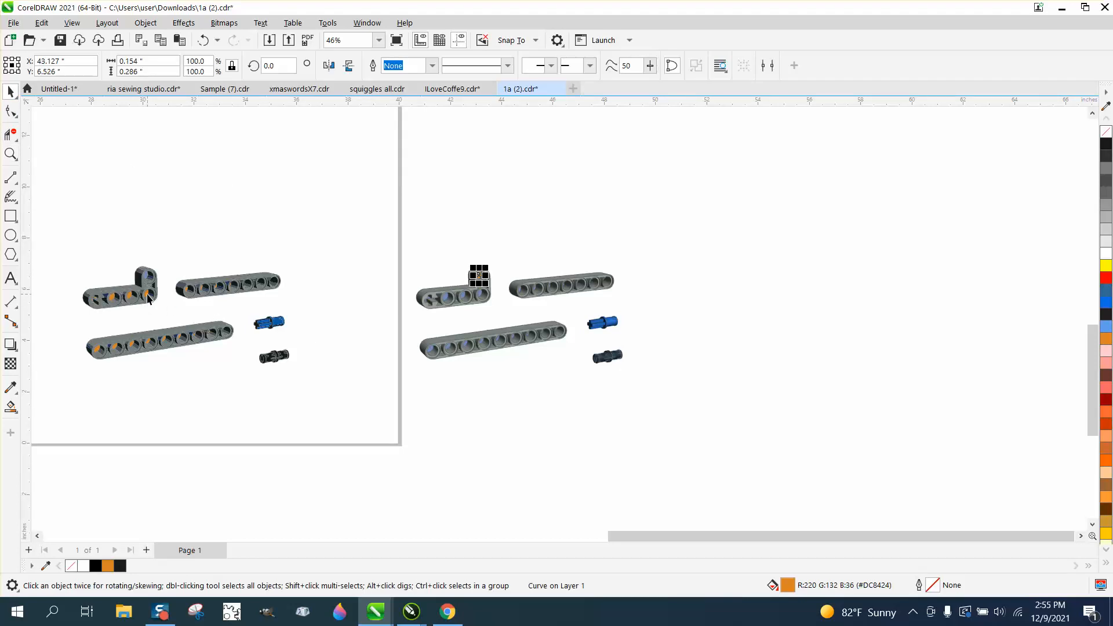
{"action": "left_click", "coordinate": [149, 299]}
{"action": "key", "text": "Right"}
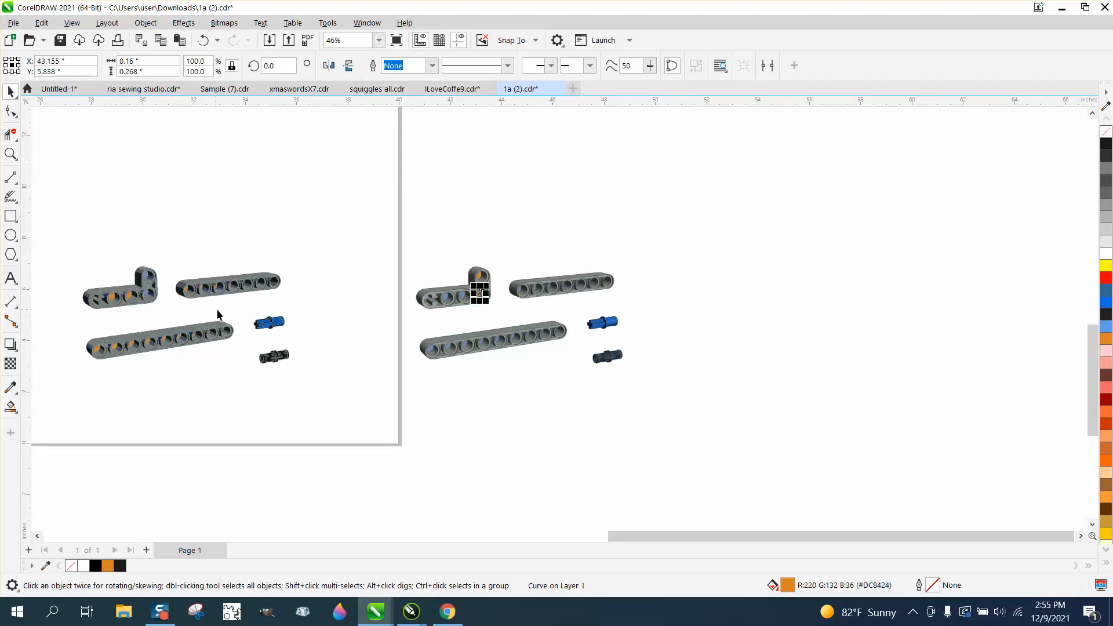
{"action": "left_click", "coordinate": [124, 303]}
{"action": "key", "text": "Right"}
{"action": "left_click", "coordinate": [113, 298]}
{"action": "key", "text": "Right"}
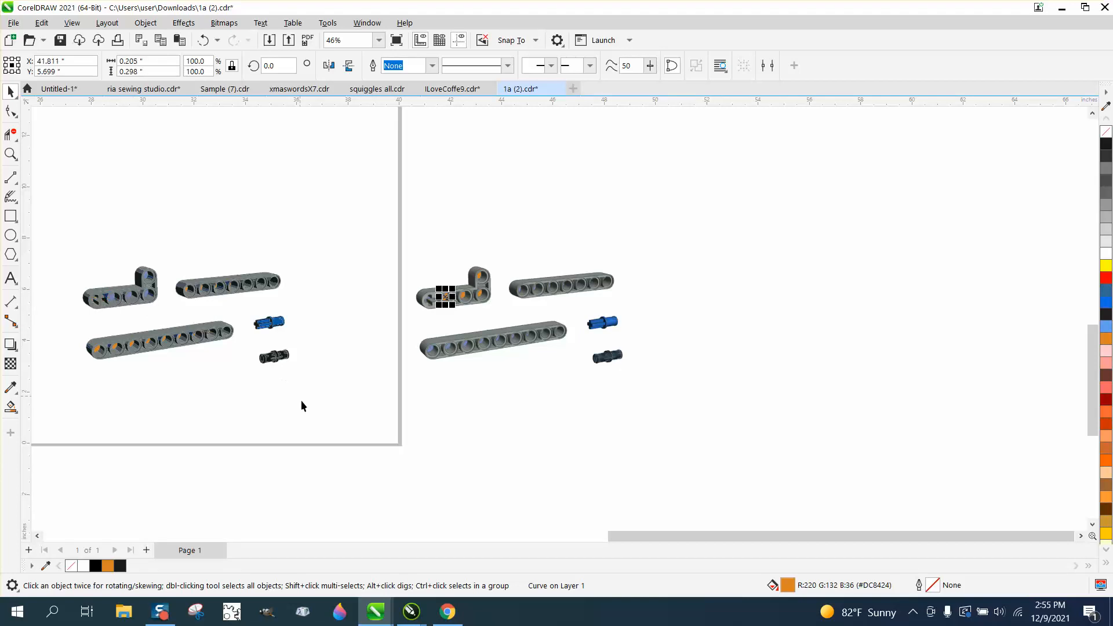
{"action": "left_click", "coordinate": [371, 458]}
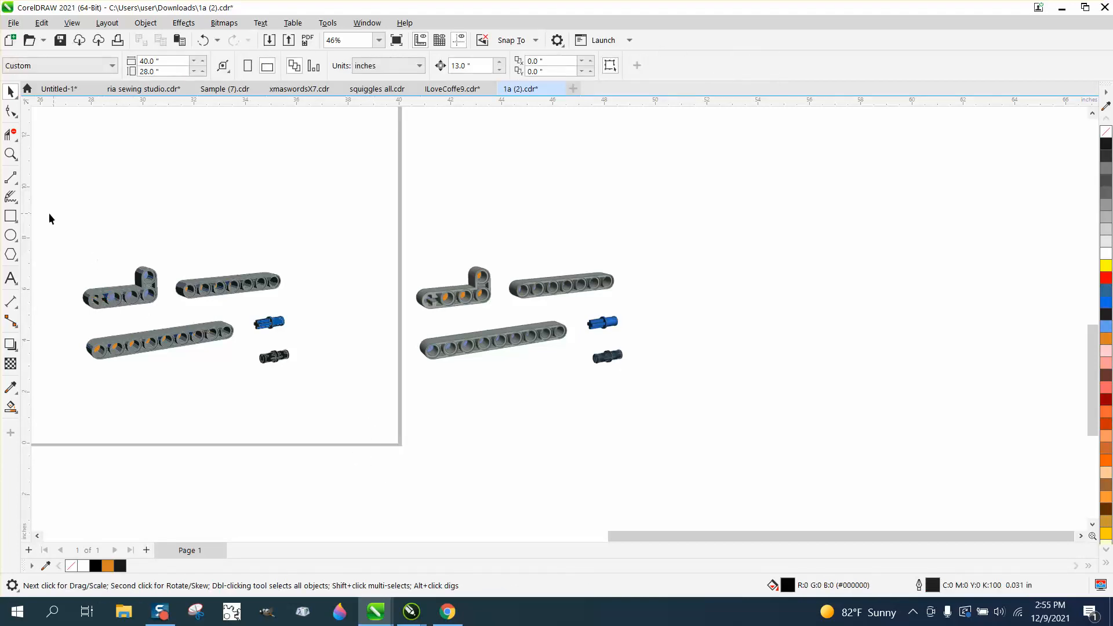
Move the two small orange fills of the L-shaped part's cross-shaped hole 13 inches right onto the picture part.
{"action": "left_click", "coordinate": [11, 154]}
{"action": "left_click_drag", "start_coordinate": [70, 280], "coordinate": [194, 345]}
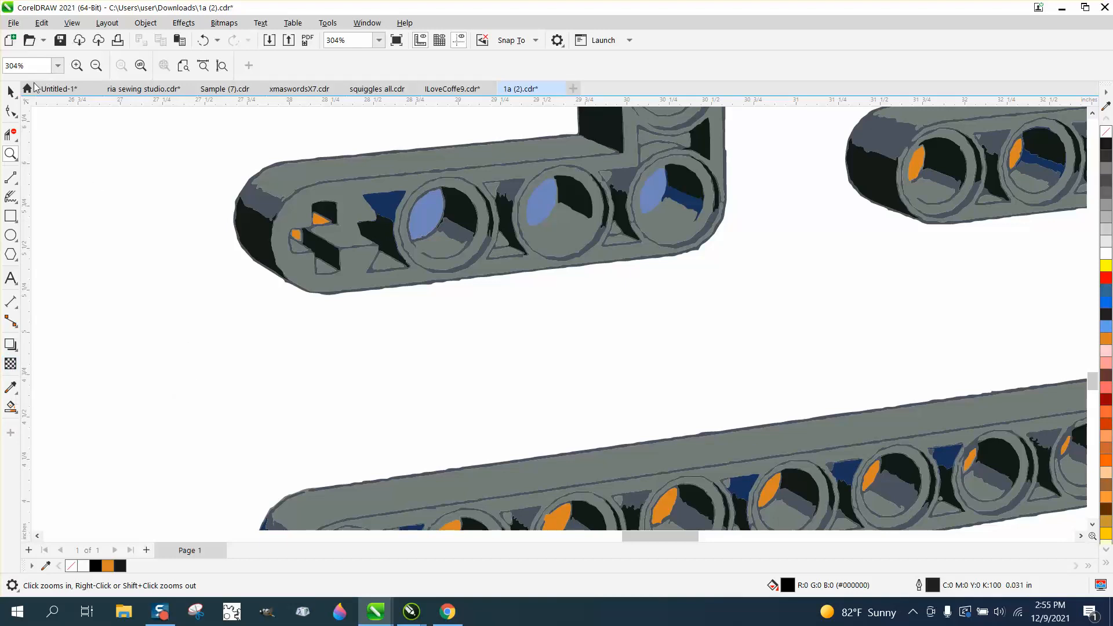
{"action": "left_click", "coordinate": [10, 92]}
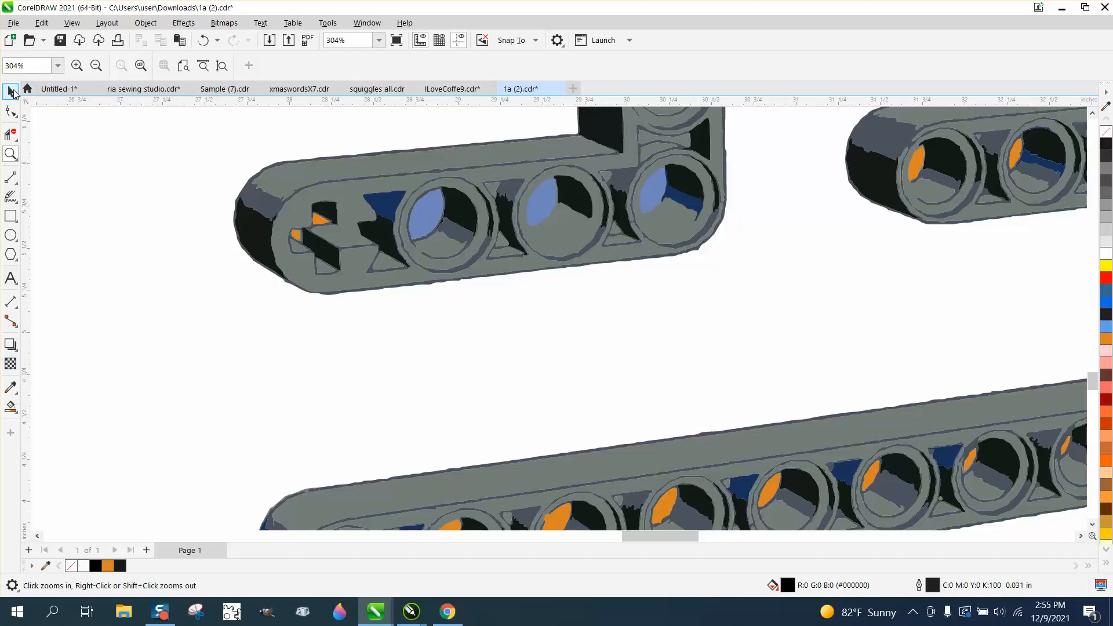
{"action": "left_click", "coordinate": [319, 226]}
{"action": "key", "text": "Right"}
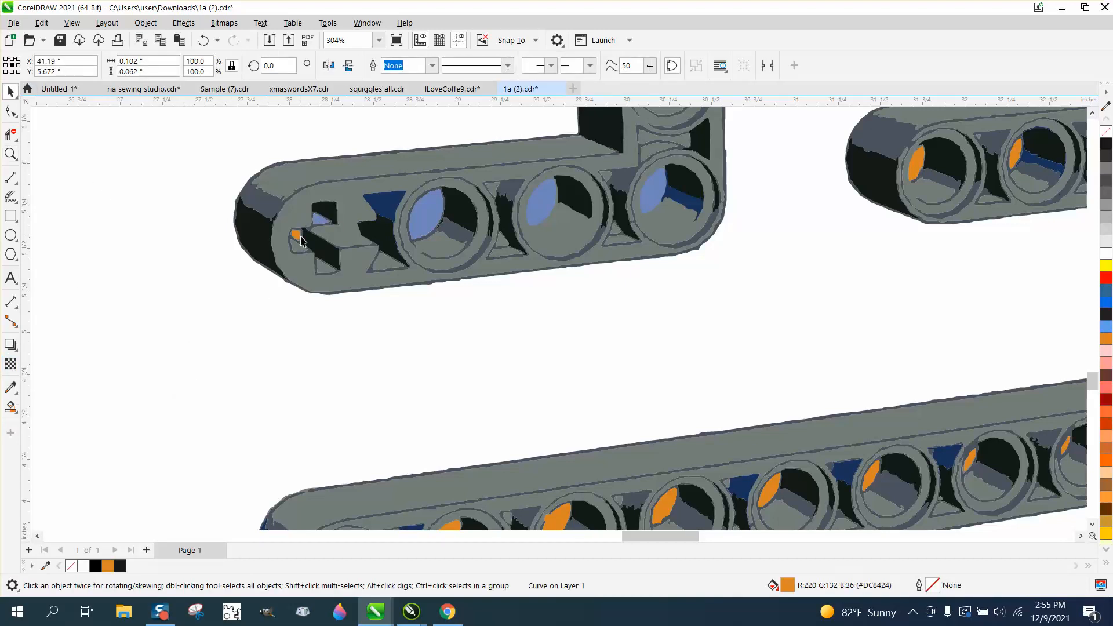
{"action": "left_click", "coordinate": [297, 235]}
{"action": "key", "text": "Right"}
{"action": "scroll", "coordinate": [203, 231], "scroll_direction": "down", "scroll_amount": 5}
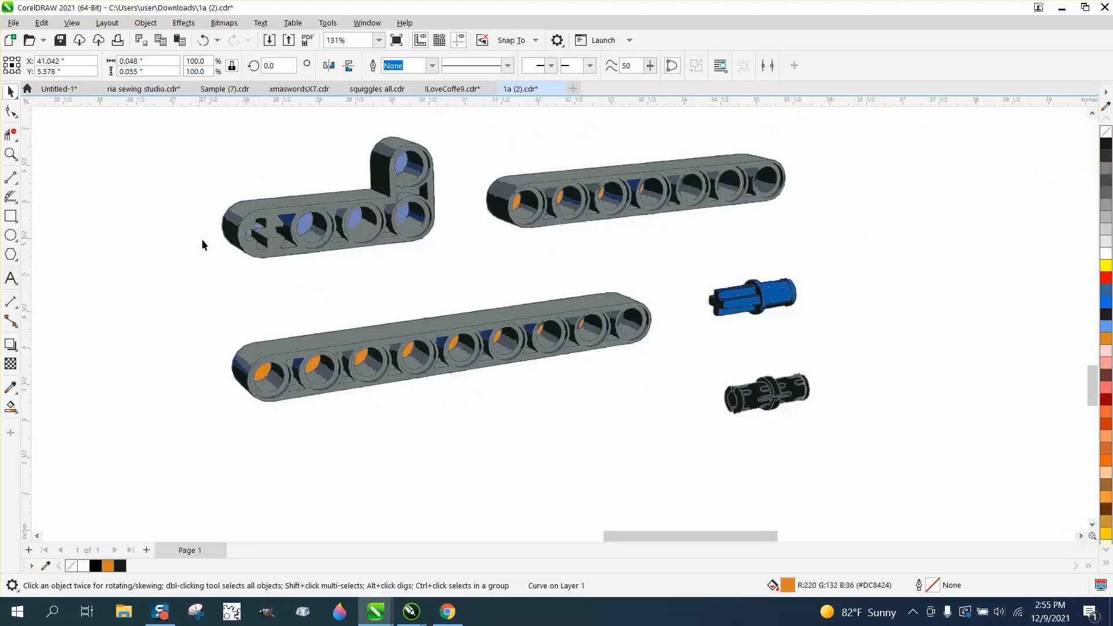
Move the first six orange hole fills of the traced long beam, starting from its left end, 13 inches right onto the picture beam.
{"action": "scroll", "coordinate": [513, 282], "scroll_direction": "down", "scroll_amount": 2}
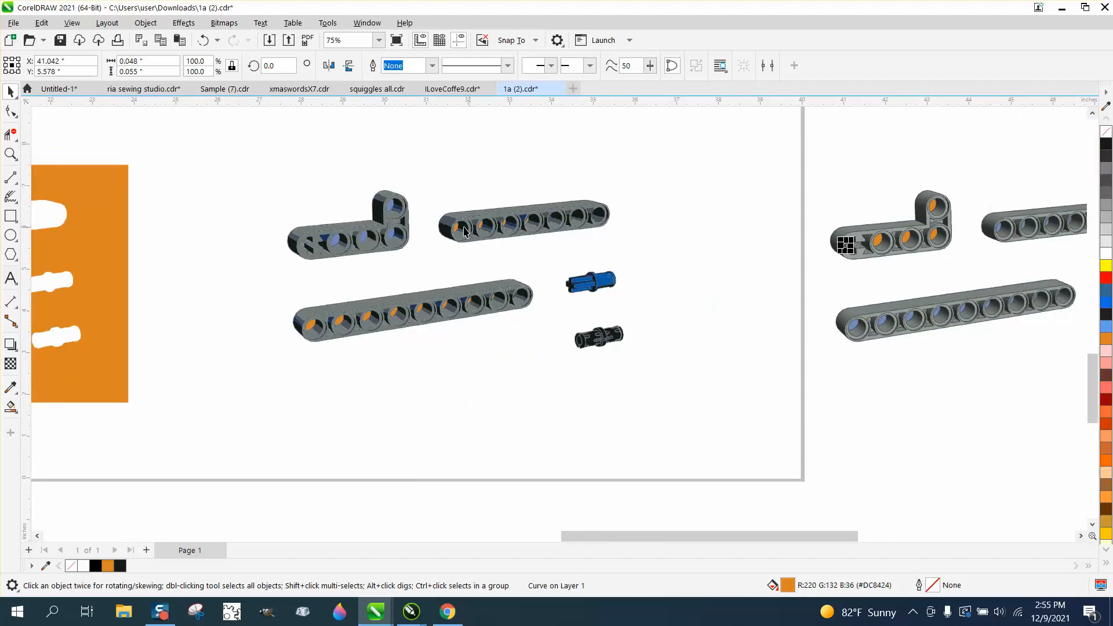
{"action": "left_click", "coordinate": [313, 324]}
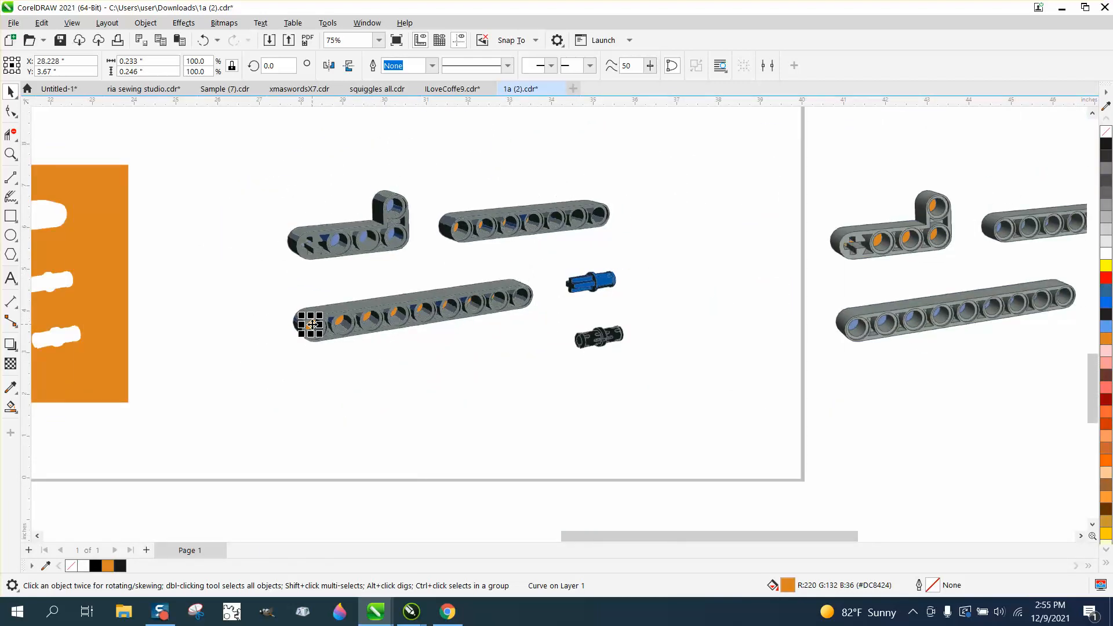
{"action": "key", "text": "Right"}
{"action": "left_click", "coordinate": [340, 323]}
{"action": "key", "text": "Right"}
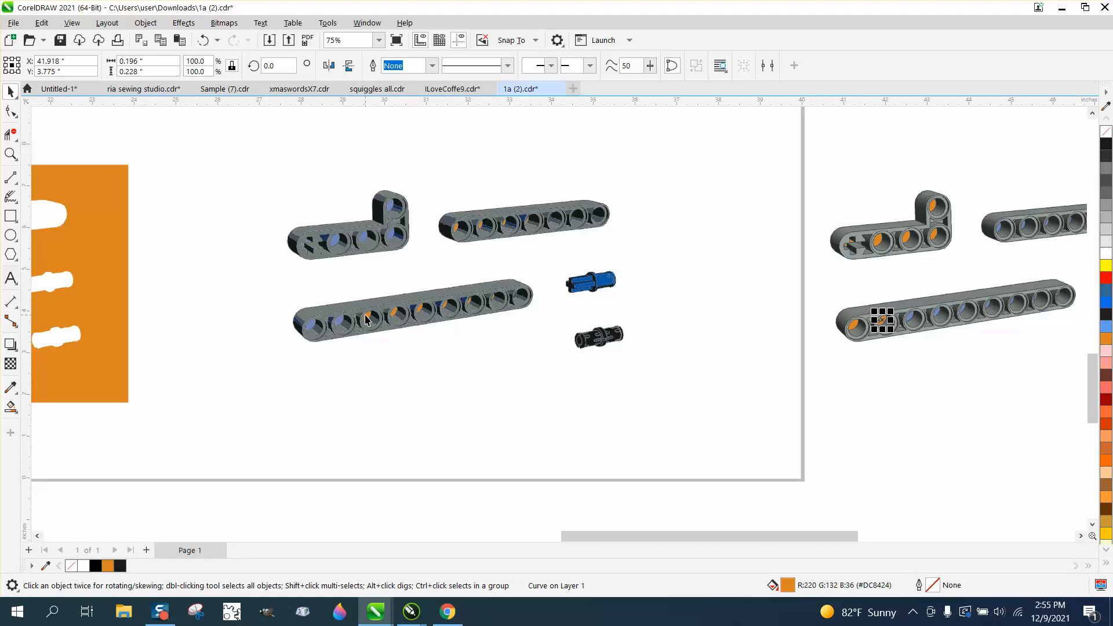
{"action": "left_click", "coordinate": [366, 319]}
{"action": "key", "text": "Right"}
{"action": "left_click", "coordinate": [393, 317]}
{"action": "key", "text": "Right"}
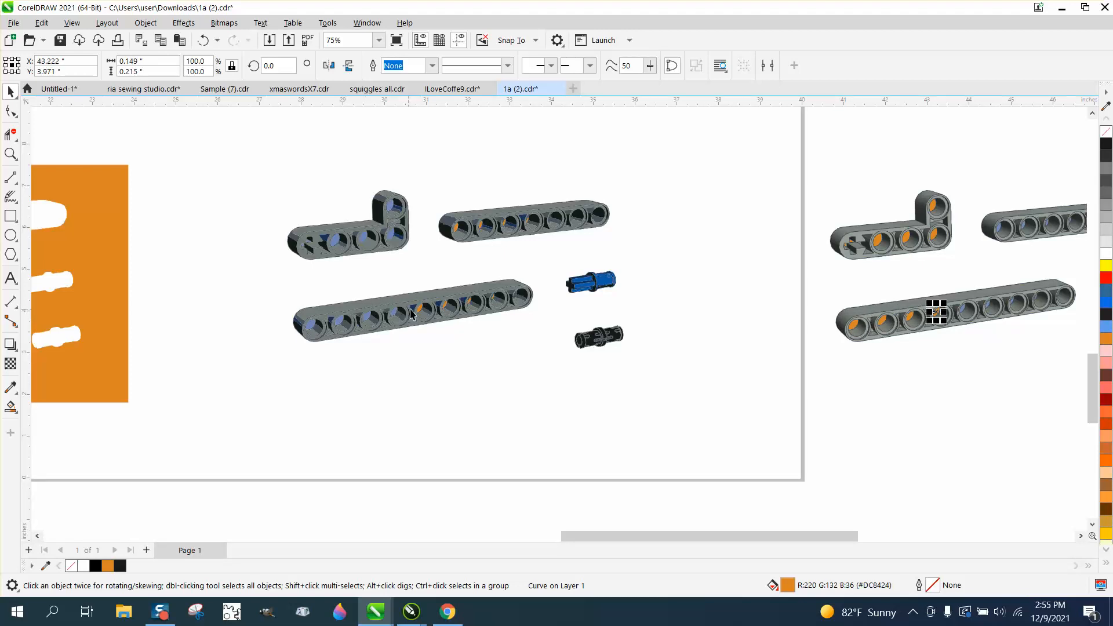
{"action": "left_click", "coordinate": [421, 313]}
{"action": "key", "text": "Right"}
{"action": "left_click", "coordinate": [446, 310]}
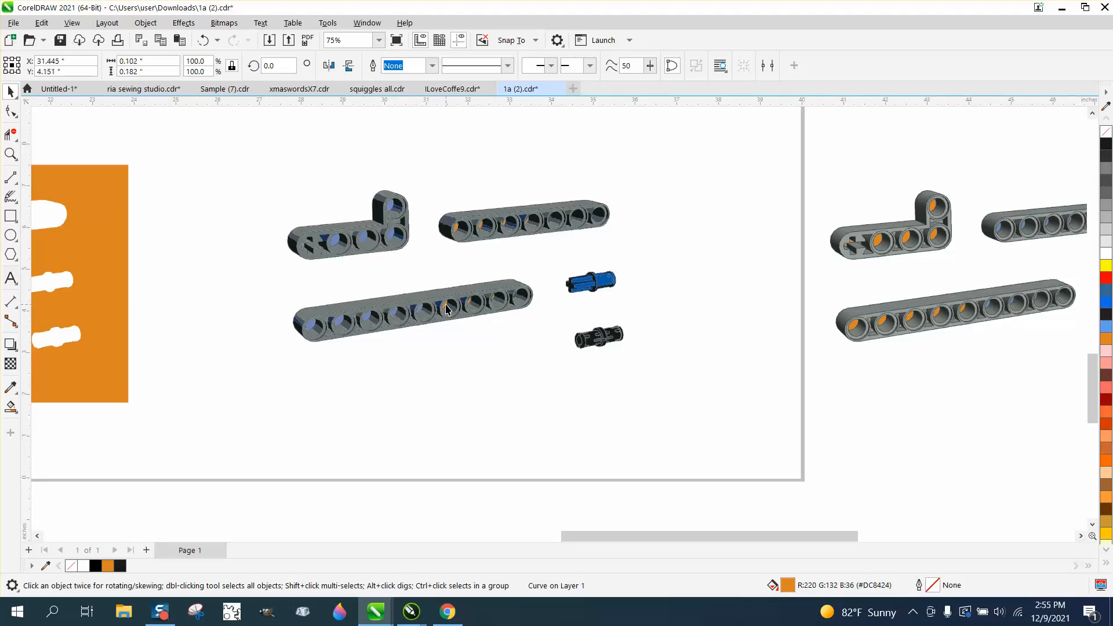
{"action": "key", "text": "Right"}
Move the last two orange hole fills near the traced long beam's right end 13 inches right onto the picture beam.
{"action": "left_click", "coordinate": [10, 154]}
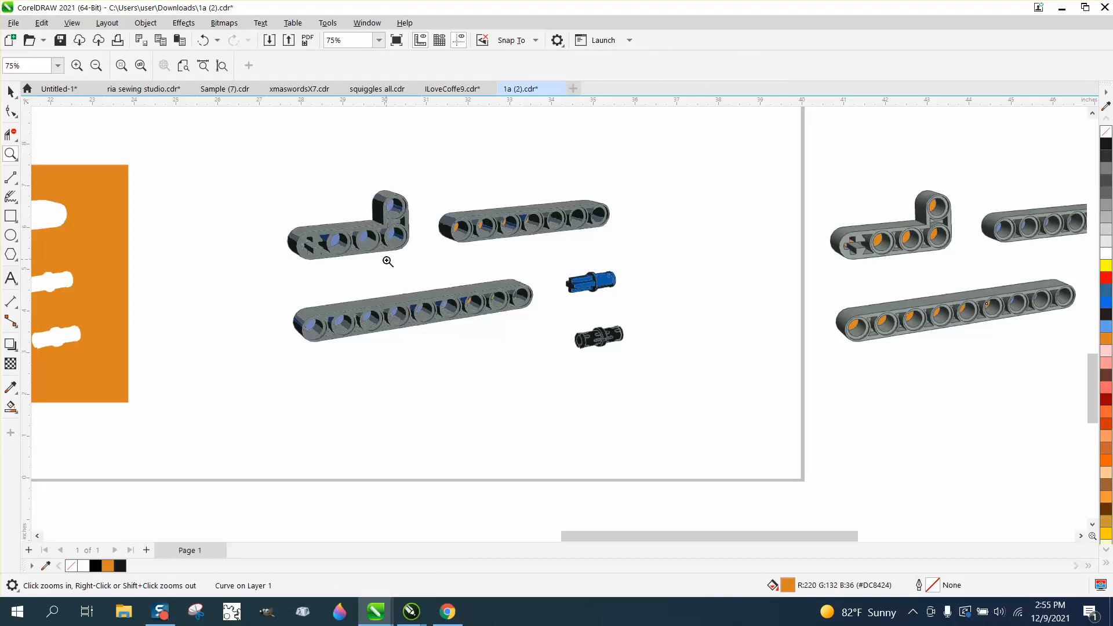
{"action": "left_click_drag", "start_coordinate": [439, 279], "coordinate": [786, 424]}
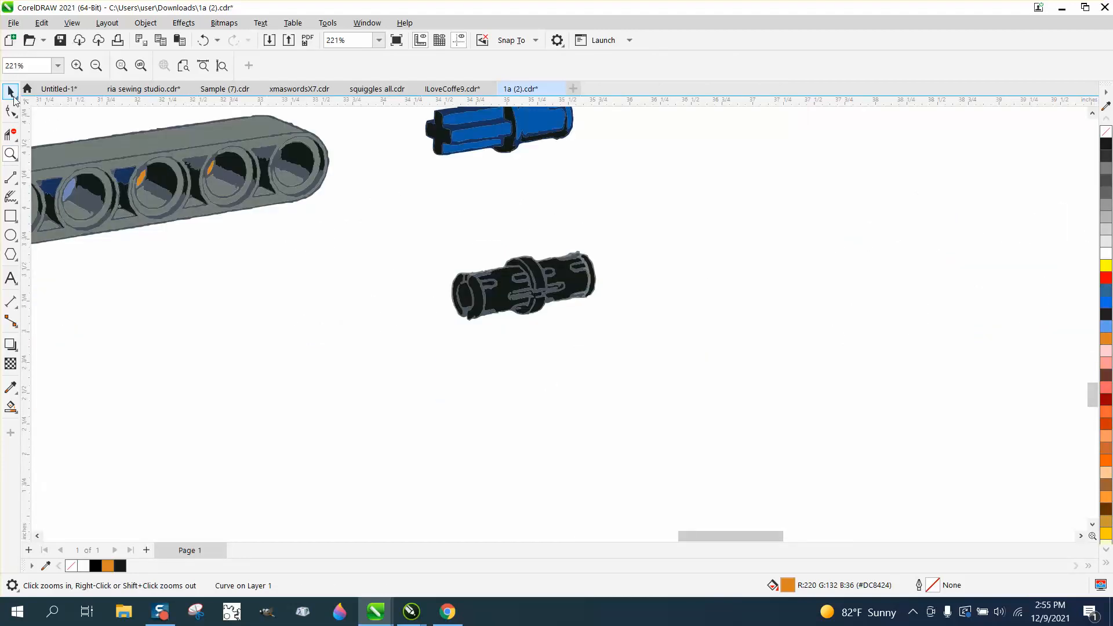
{"action": "left_click", "coordinate": [11, 92]}
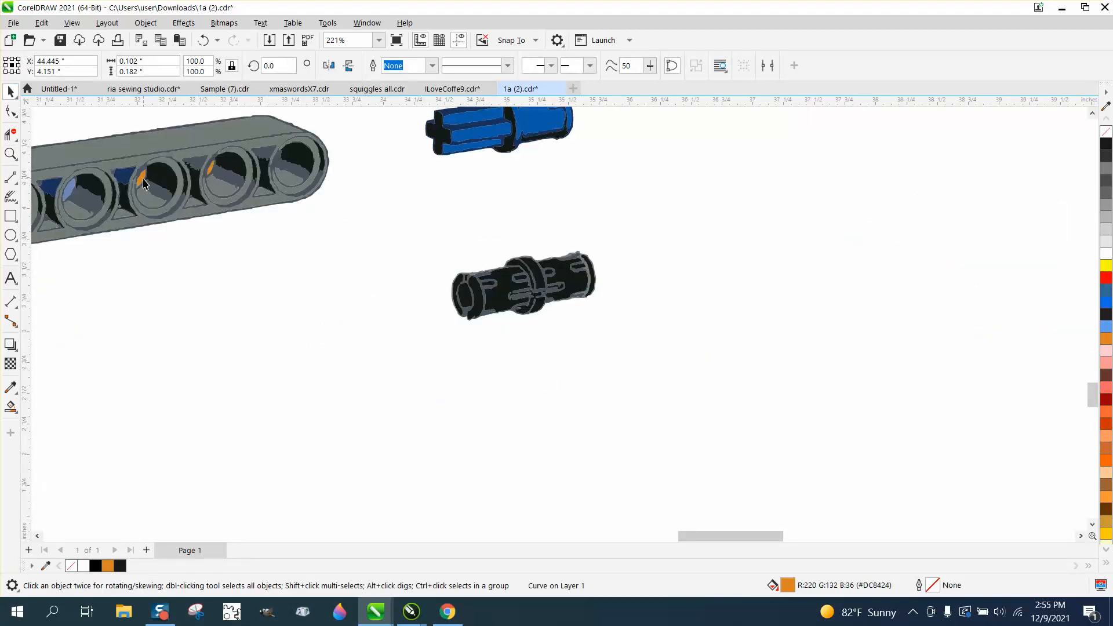
{"action": "left_click_drag", "start_coordinate": [144, 182], "coordinate": [213, 168]}
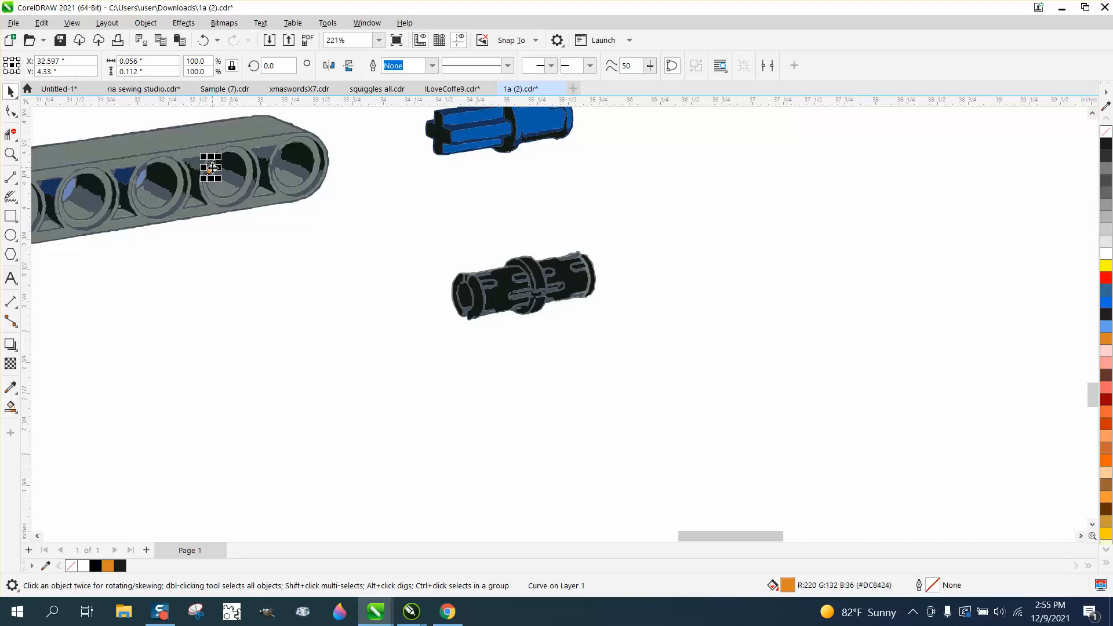
{"action": "key", "text": "Right"}
Move the four orange hole fills of the traced shorter beam 13 inches right onto the picture beam.
{"action": "scroll", "coordinate": [429, 425], "scroll_direction": "down", "scroll_amount": 6}
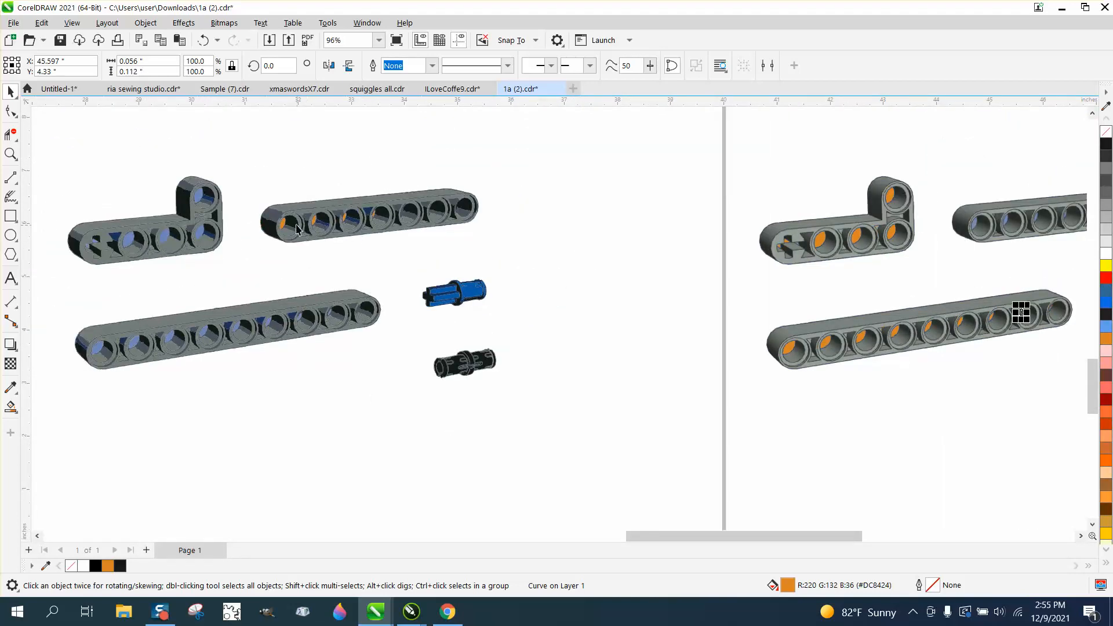
{"action": "left_click", "coordinate": [284, 226]}
{"action": "key", "text": "Right"}
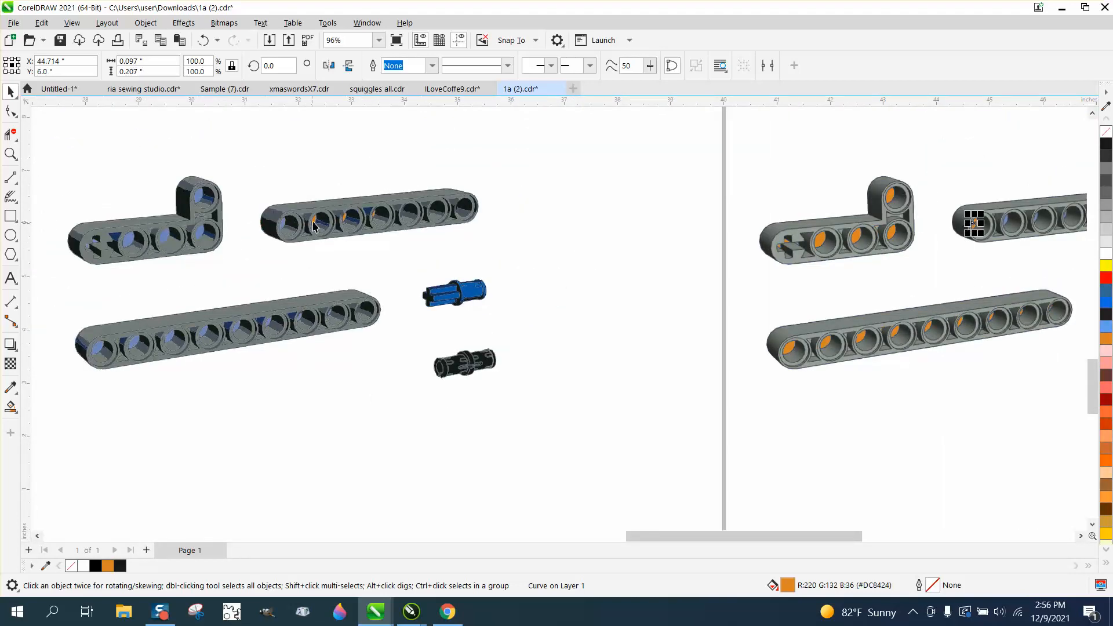
{"action": "left_click", "coordinate": [316, 226]}
{"action": "key", "text": "Right"}
{"action": "left_click", "coordinate": [345, 225]}
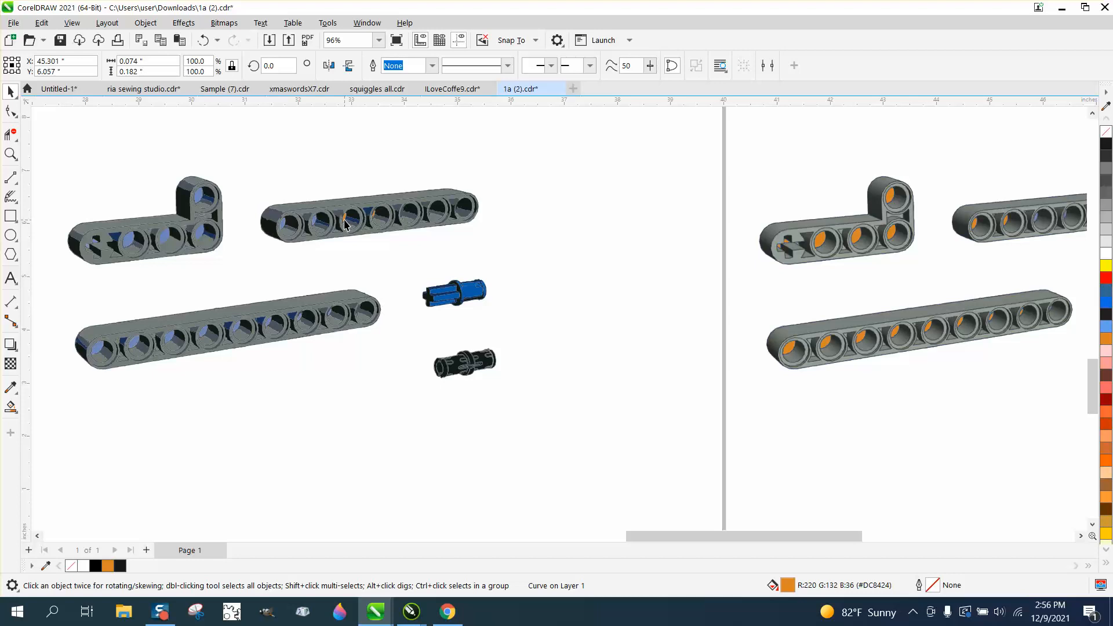
{"action": "key", "text": "Right"}
{"action": "left_click", "coordinate": [377, 225]}
{"action": "key", "text": "Right"}
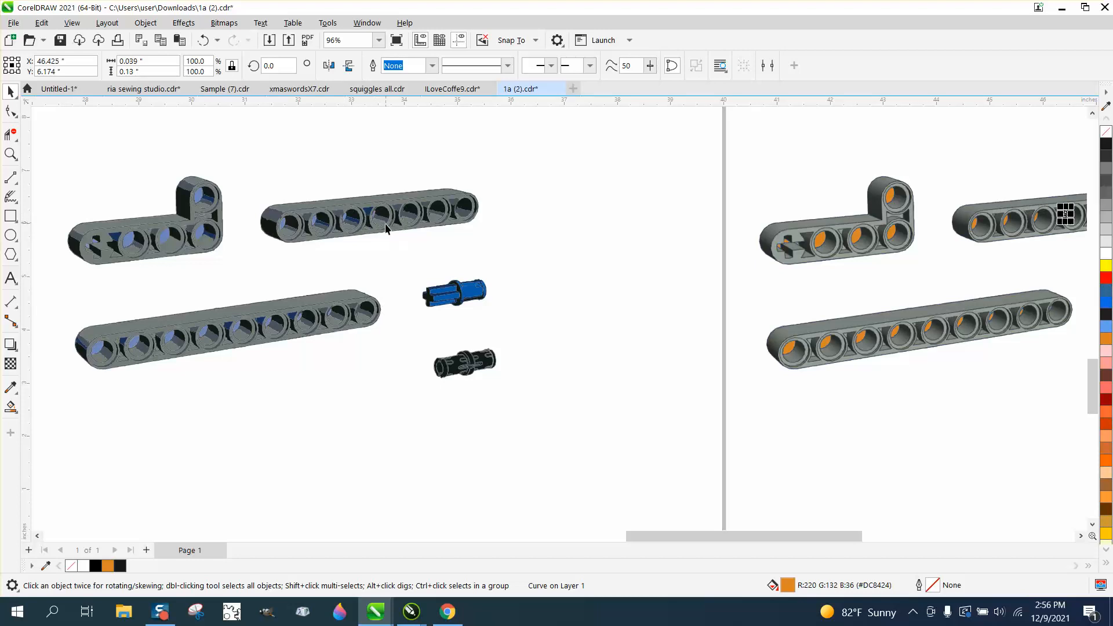
Move the grouped picture parts 13 inches right, off the orange hole fills, and recolor all the fills yellow (#FFCC00).
{"action": "scroll", "coordinate": [366, 238], "scroll_direction": "down", "scroll_amount": 4}
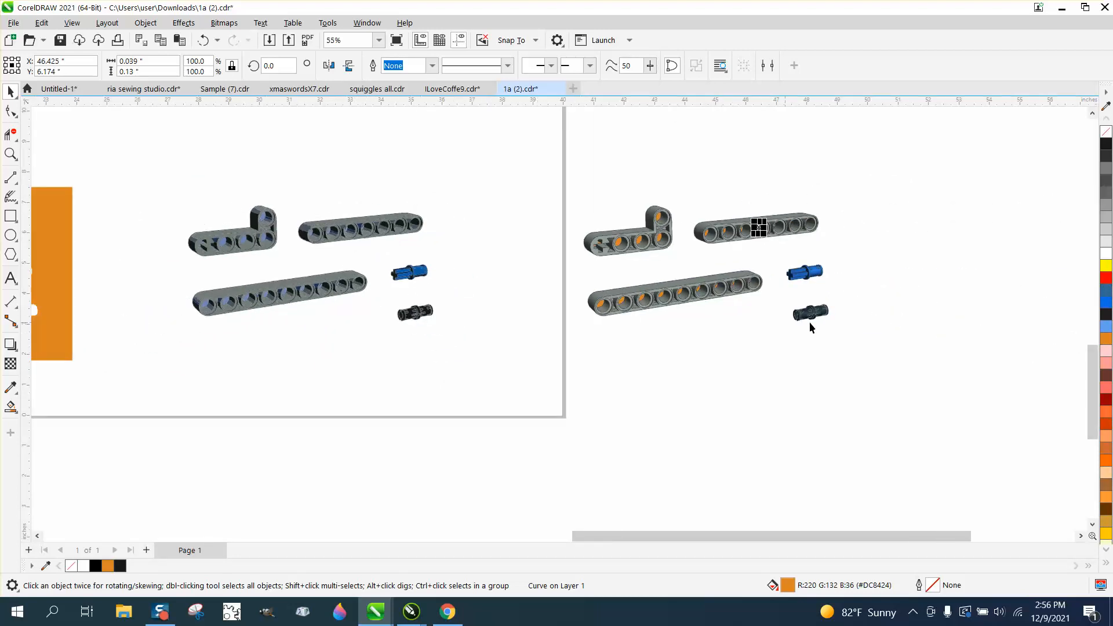
{"action": "scroll", "coordinate": [703, 366], "scroll_direction": "down", "scroll_amount": 1}
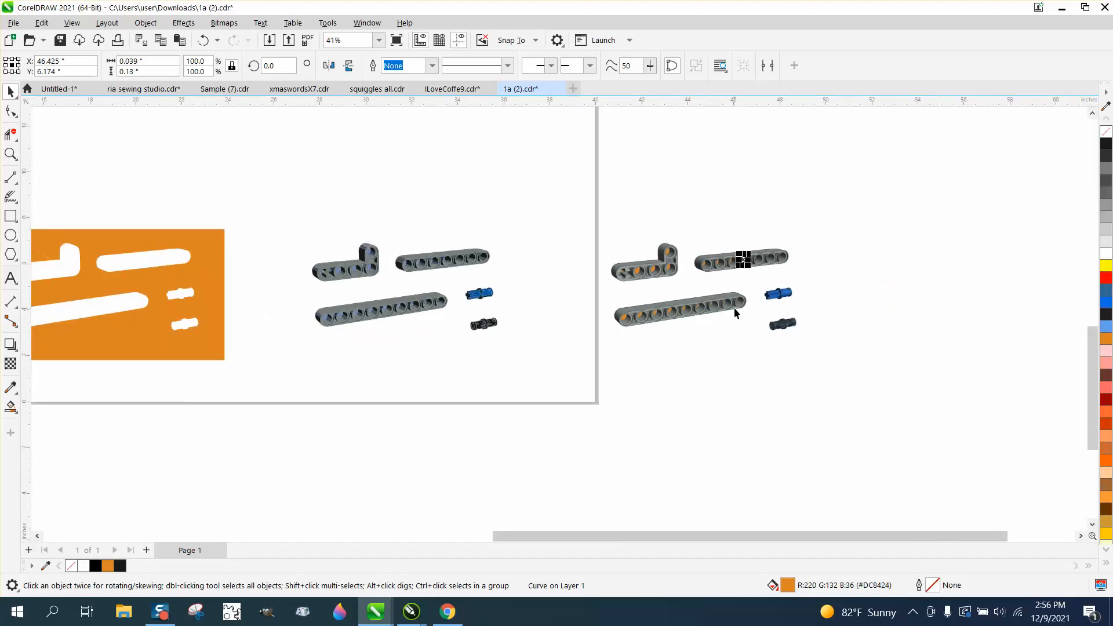
{"action": "left_click", "coordinate": [738, 311]}
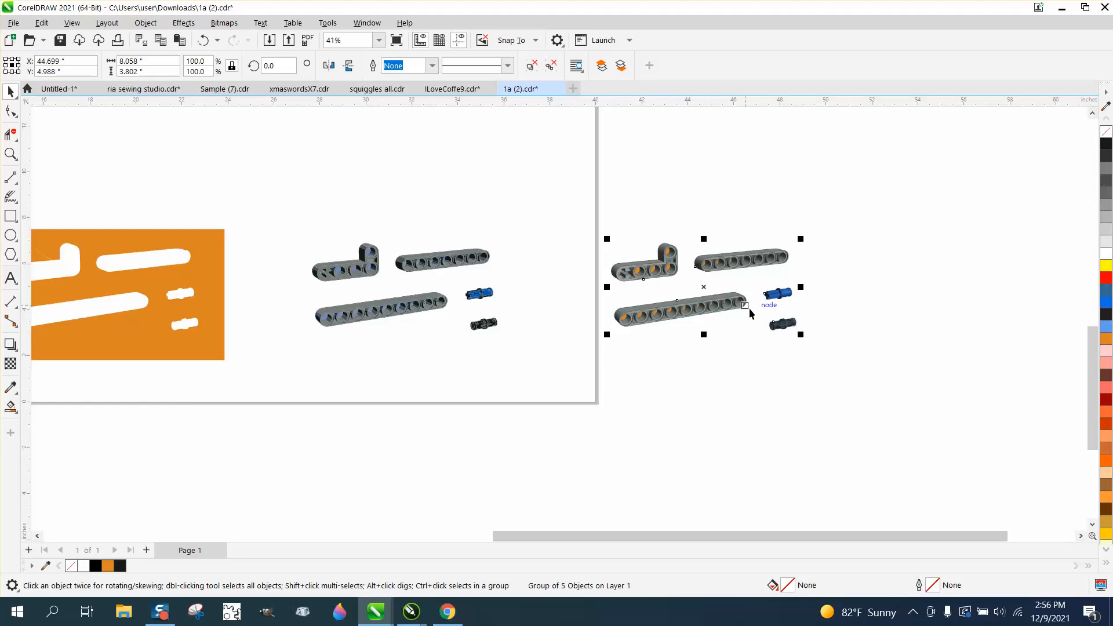
{"action": "key", "text": "Right"}
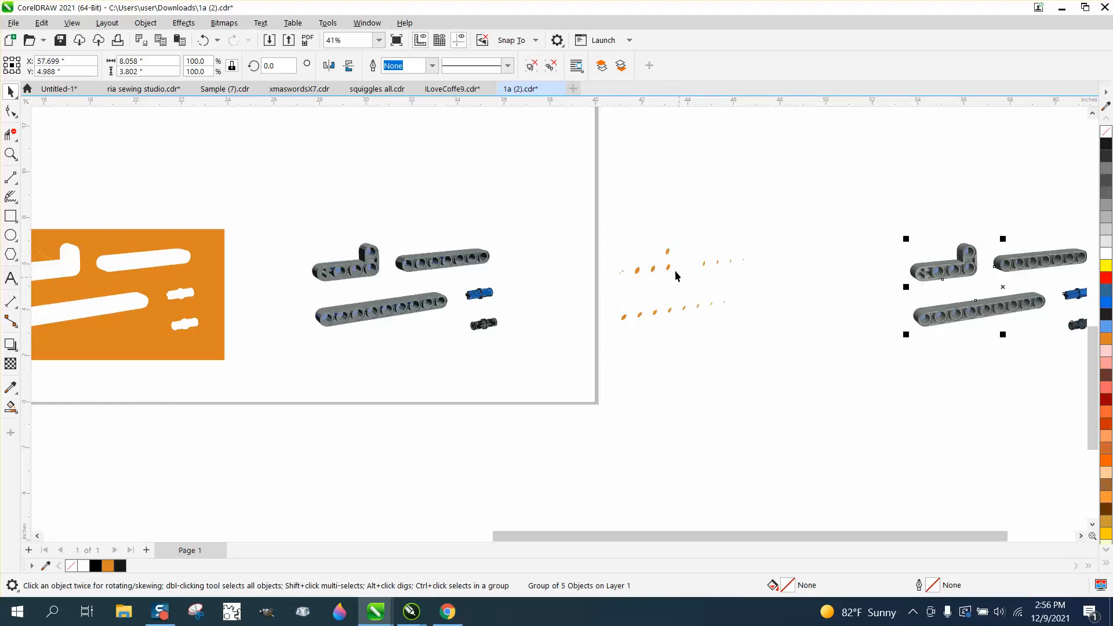
{"action": "left_click_drag", "start_coordinate": [584, 206], "coordinate": [809, 373]}
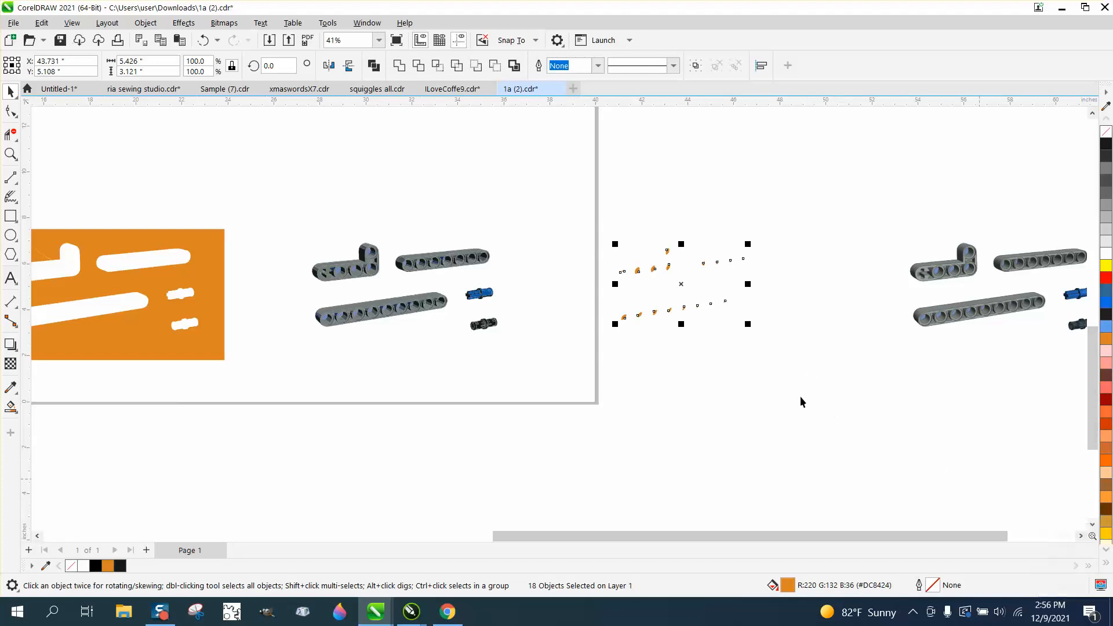
{"action": "left_click", "coordinate": [1105, 535]}
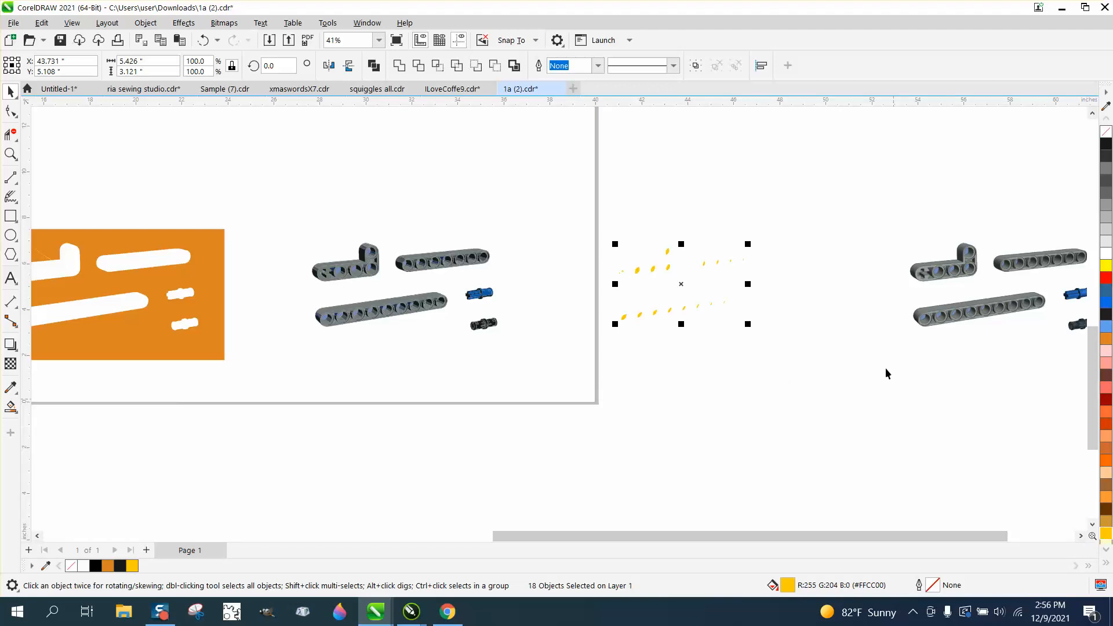
Move the grouped picture parts 13 inches left, back underneath the yellow hole fills, and inspect the filled holes.
{"action": "scroll", "coordinate": [882, 207], "scroll_direction": "down", "scroll_amount": 1}
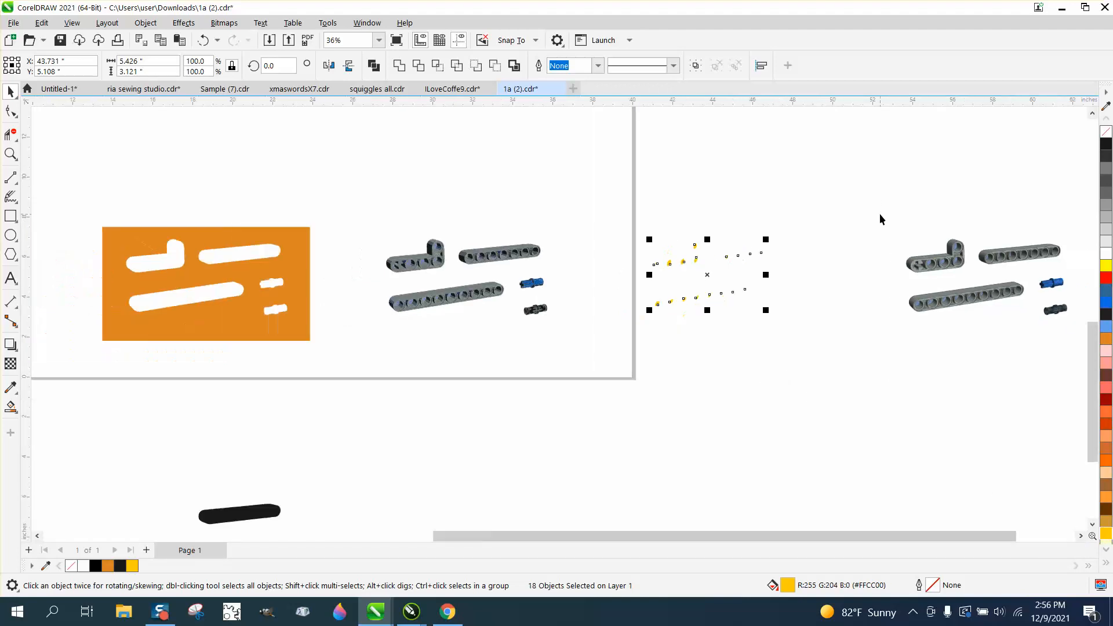
{"action": "left_click_drag", "start_coordinate": [879, 213], "coordinate": [1073, 349]}
{"action": "key", "text": "Left"}
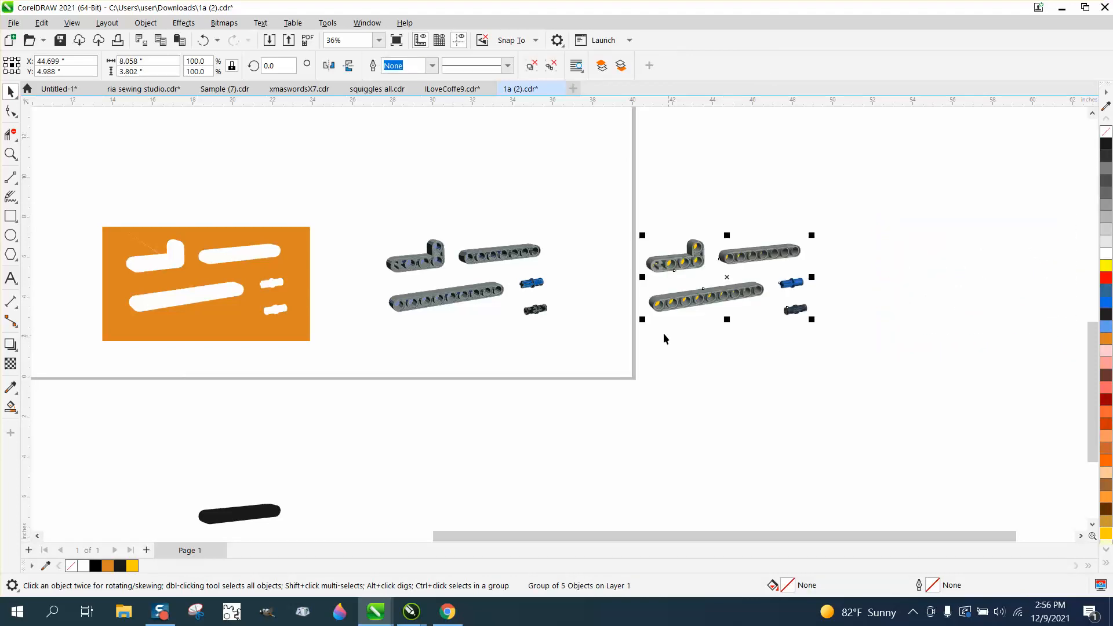
{"action": "left_click", "coordinate": [10, 153]}
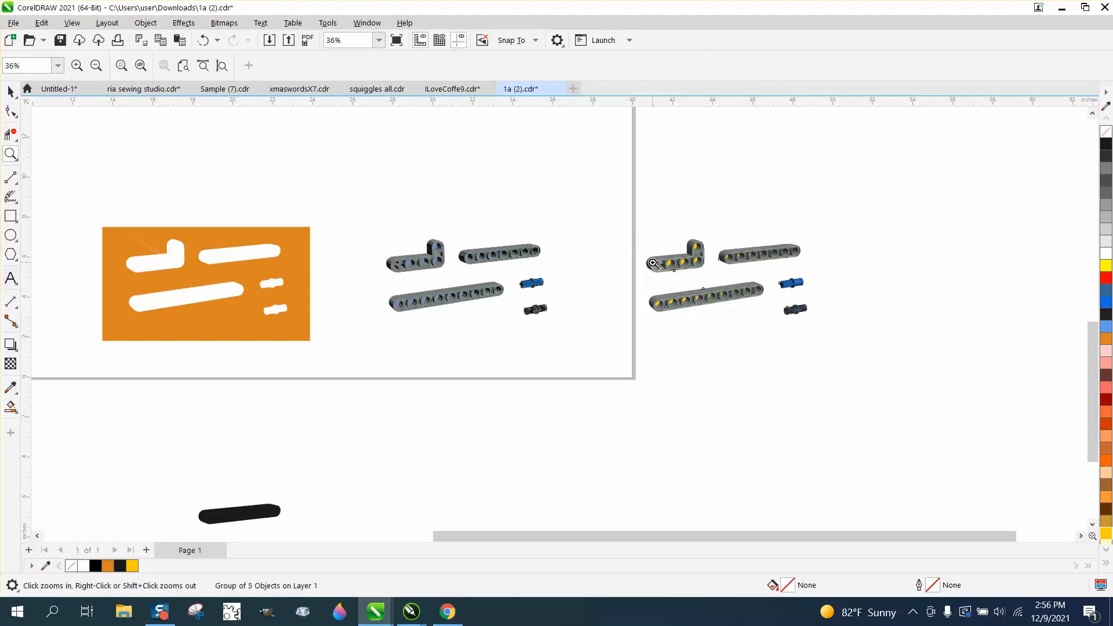
{"action": "left_click_drag", "start_coordinate": [605, 207], "coordinate": [1000, 424]}
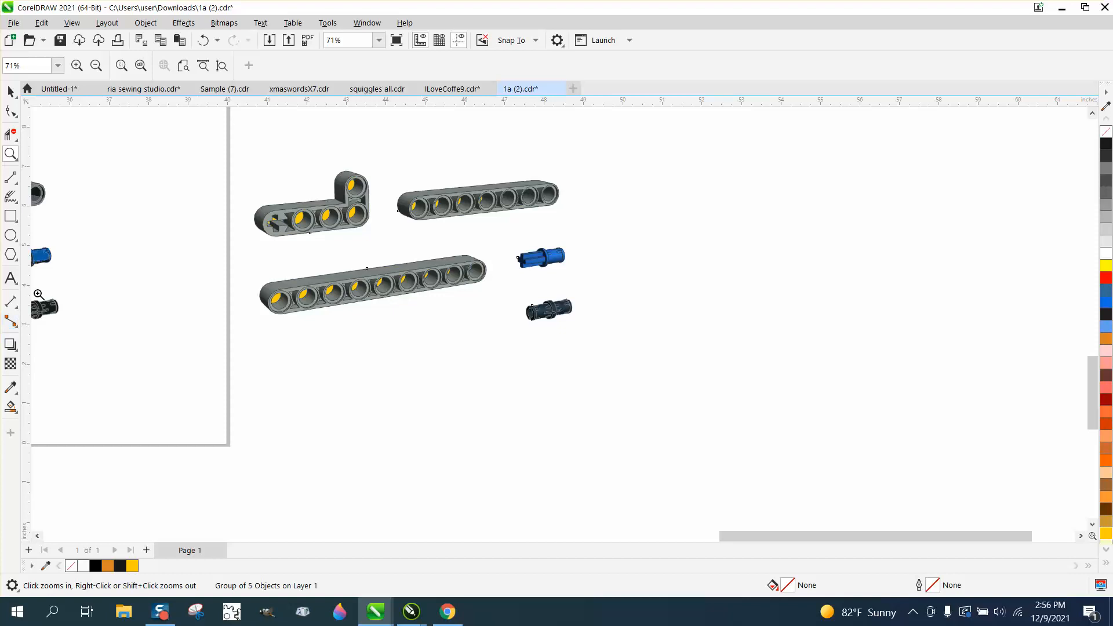
Move the rounded rectangle outline from the original picture 26 inches right and 13 inches down, around the cut-out parts with yellow hole fills.
{"action": "key", "text": "F3"}
{"action": "key", "text": "F3"}
{"action": "key", "text": "F3"}
{"action": "key", "text": "F3"}
{"action": "left_click_drag", "start_coordinate": [464, 277], "coordinate": [686, 377]}
{"action": "key", "text": "space"}
{"action": "left_click", "coordinate": [234, 162]}
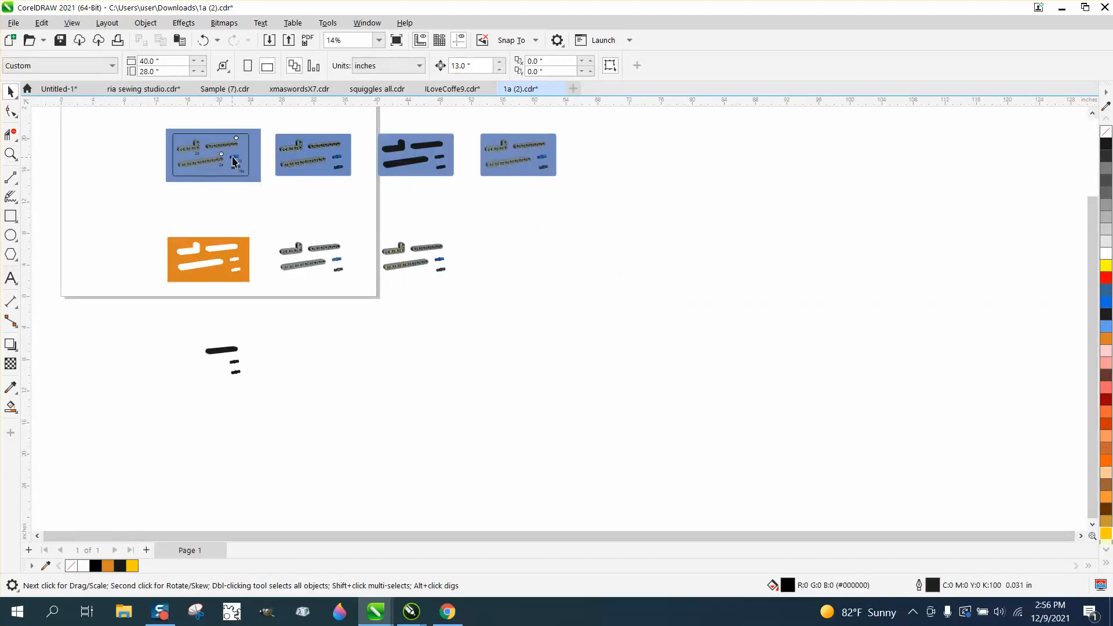
{"action": "key", "text": "Tab"}
{"action": "key", "text": "Tab"}
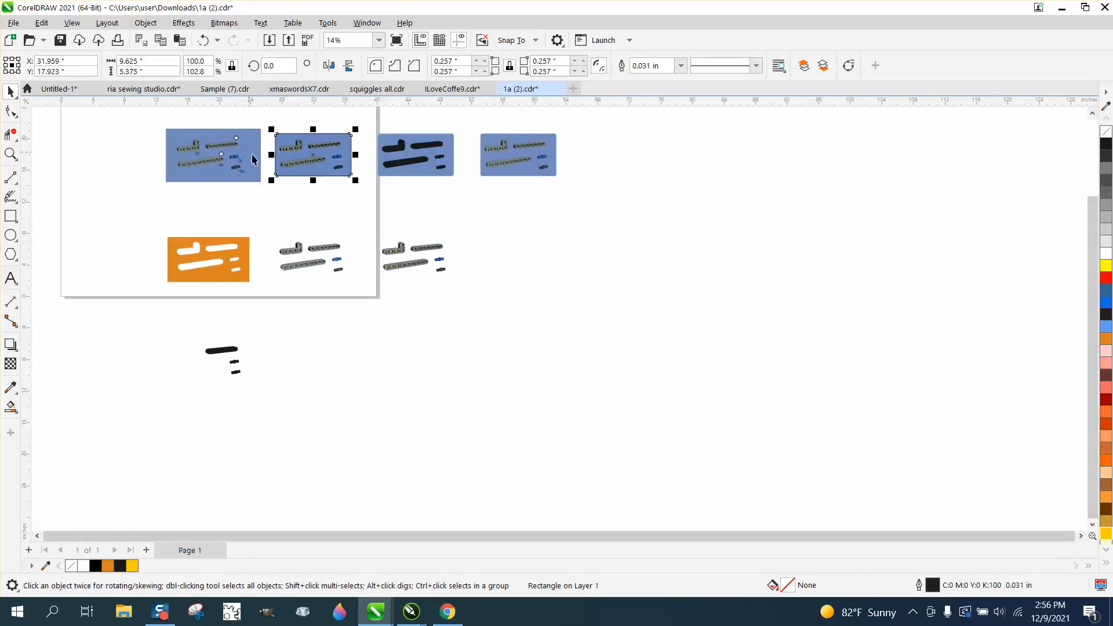
{"action": "key", "text": "shift+Tab"}
{"action": "key", "text": "Tab"}
{"action": "key", "text": "Tab"}
{"action": "left_click", "coordinate": [11, 154]}
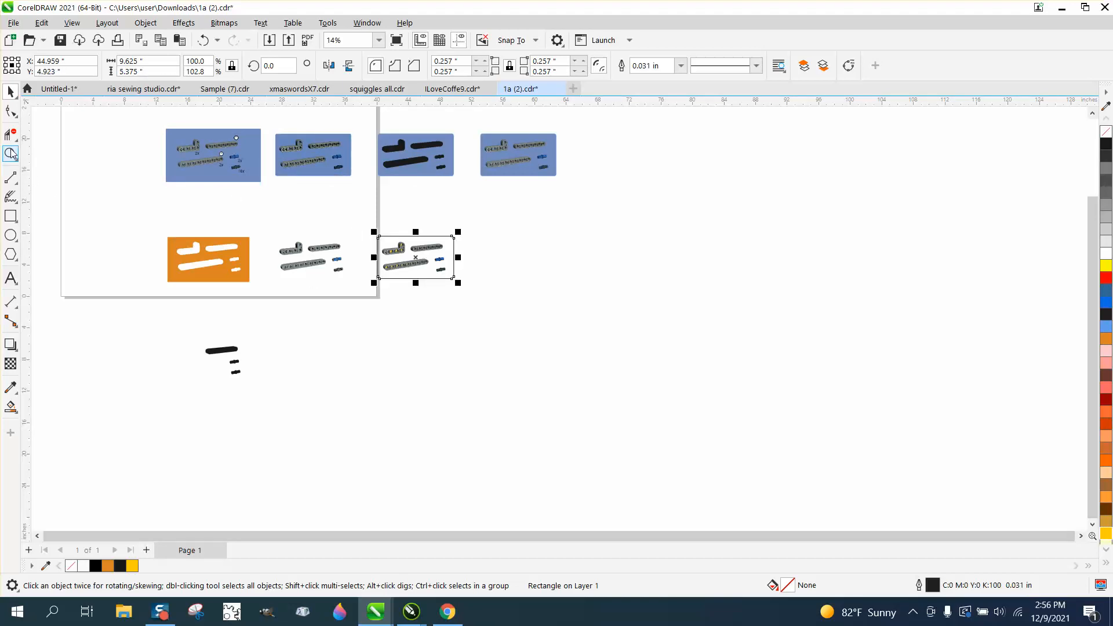
{"action": "left_click_drag", "start_coordinate": [364, 223], "coordinate": [557, 335]}
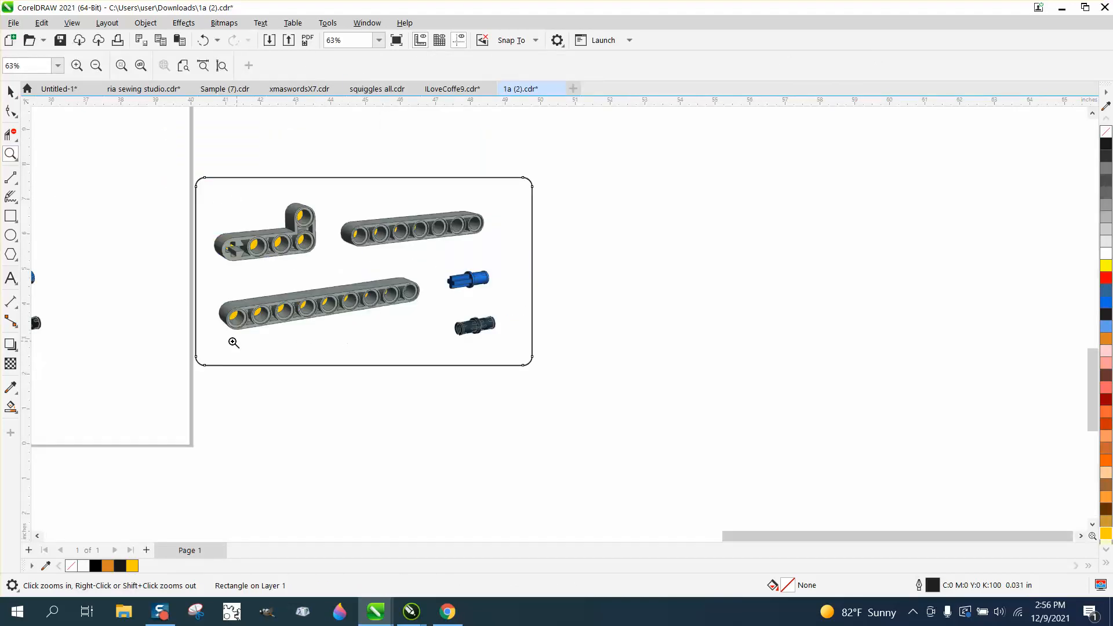
Fill the rounded rectangle around the cut-out parts with yellow (#FFCC00) and send it to the back of the page.
{"action": "left_click", "coordinate": [11, 407]}
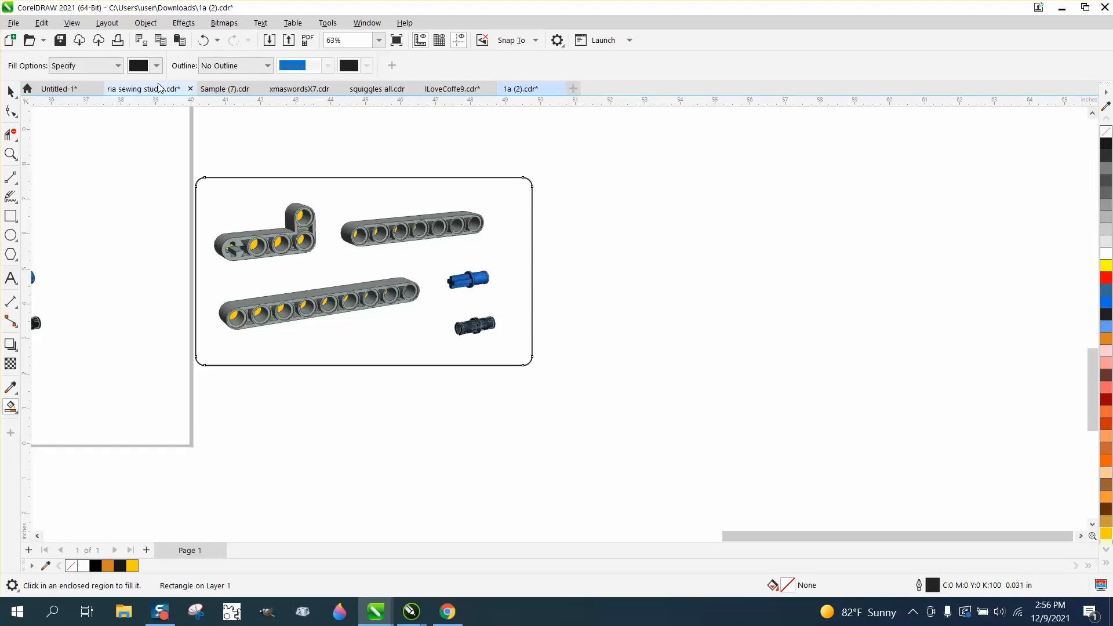
{"action": "left_click", "coordinate": [11, 92]}
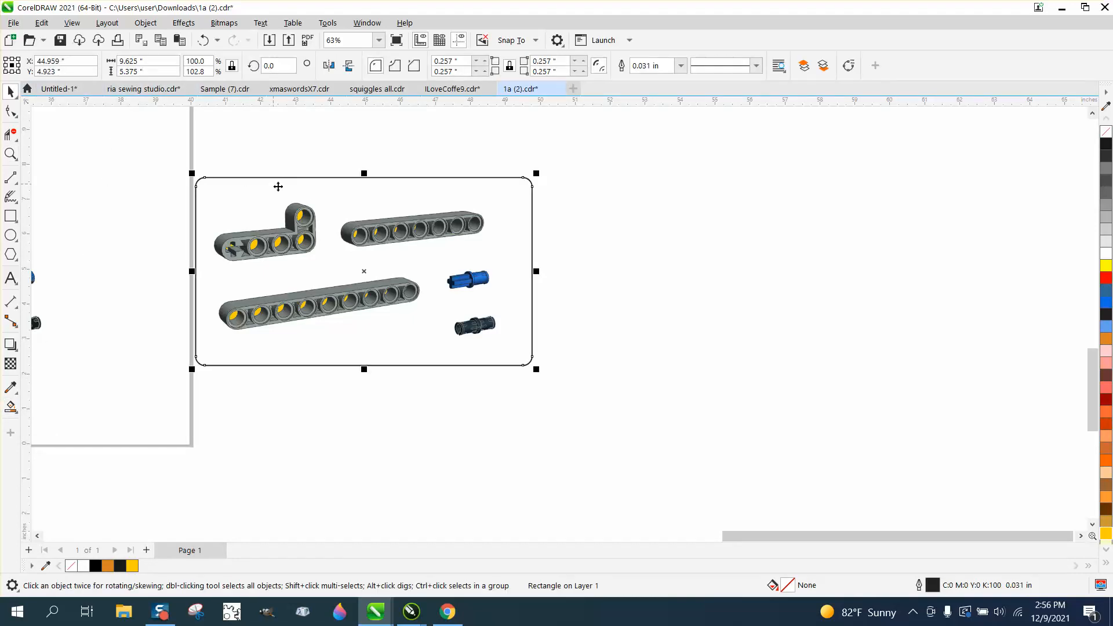
{"action": "left_click", "coordinate": [1106, 534]}
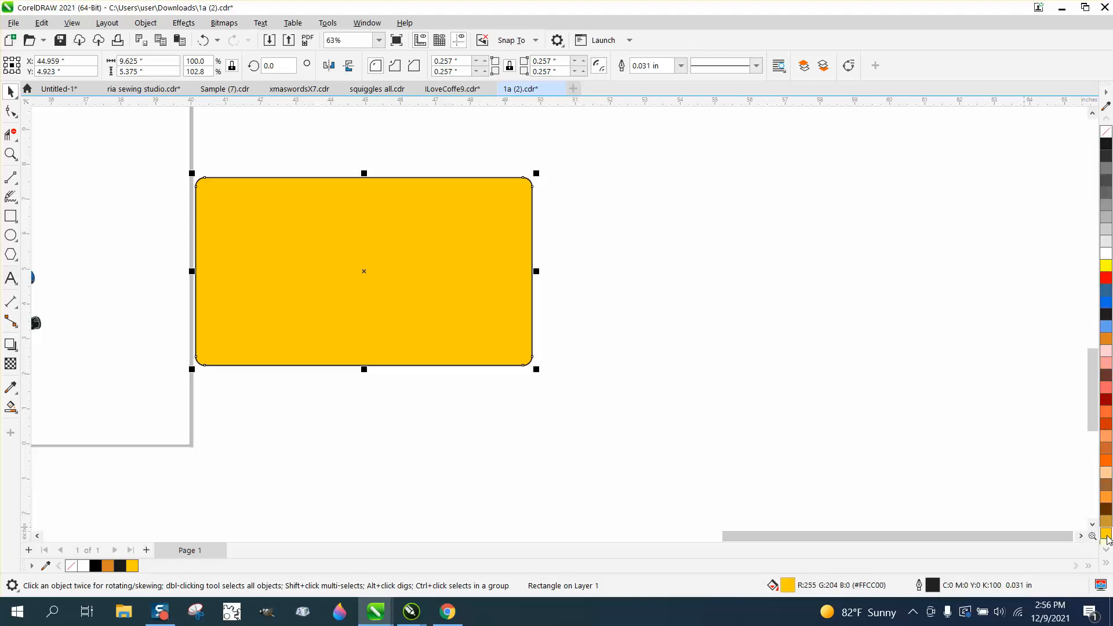
{"action": "left_click", "coordinate": [156, 26]}
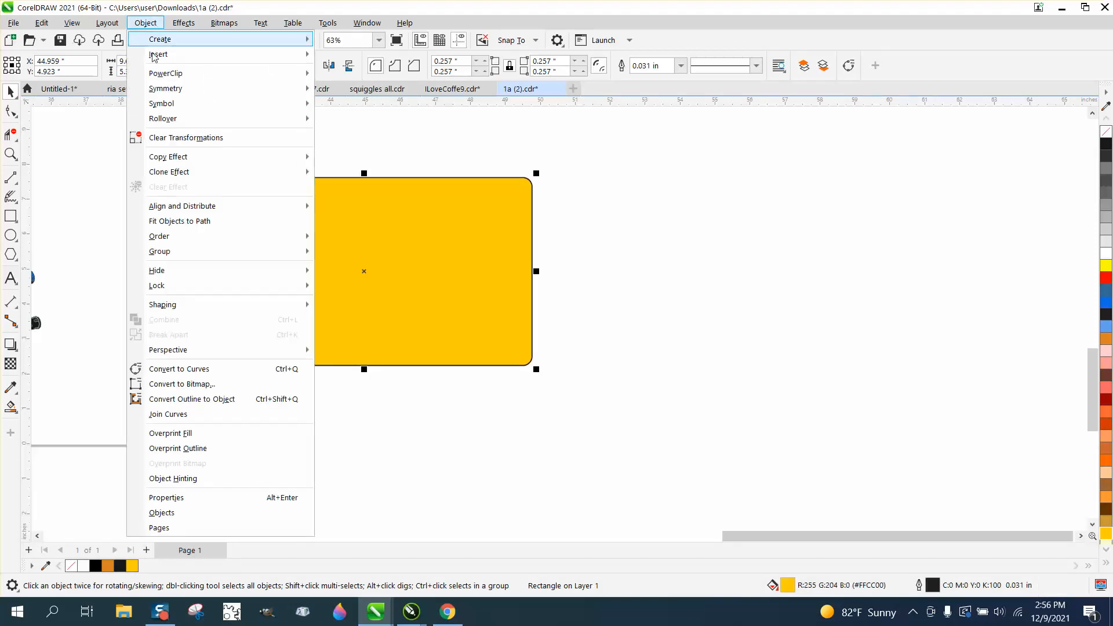
{"action": "mouse_move", "coordinate": [168, 237]}
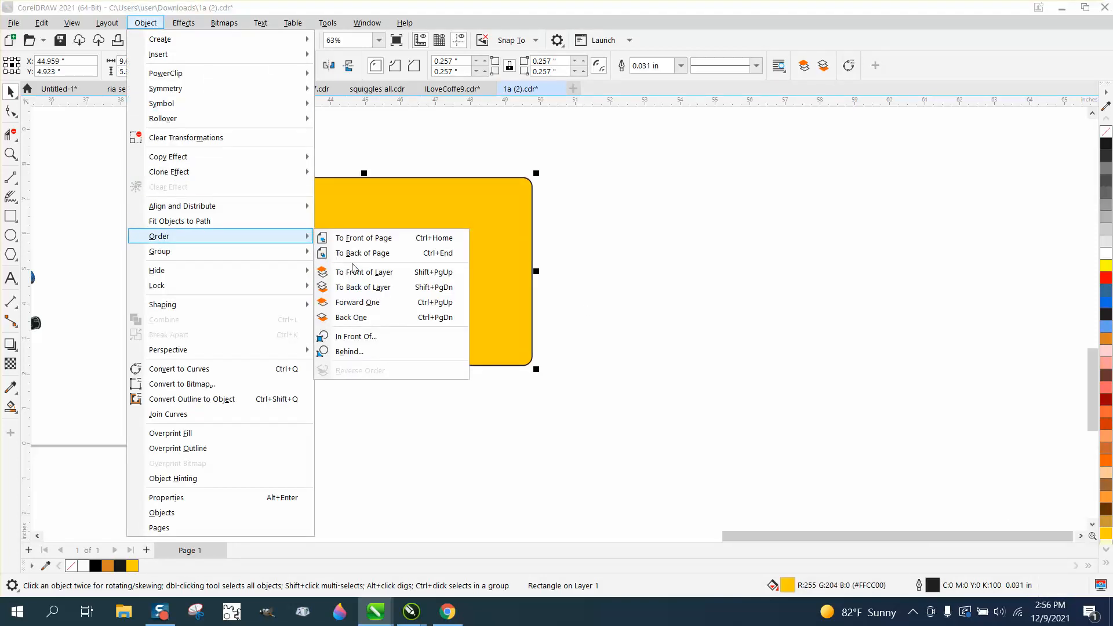
{"action": "left_click", "coordinate": [354, 255]}
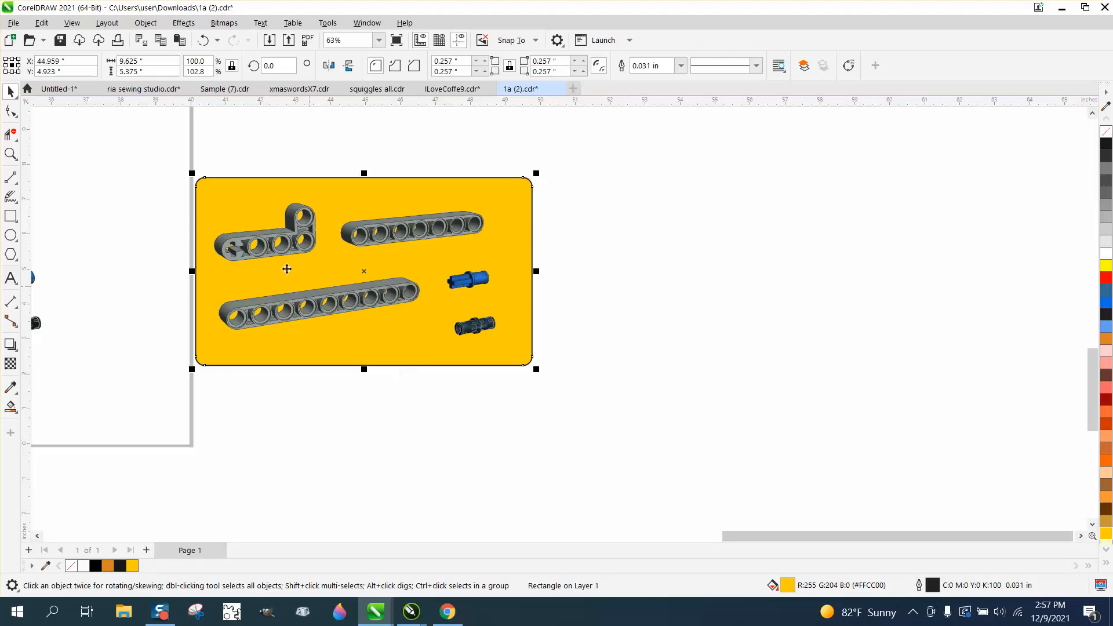
Inspect the parts on the yellow background, and move the rectangle and the grouped parts 13 inches right, off the hole fills.
{"action": "left_click", "coordinate": [11, 153]}
{"action": "left_click", "coordinate": [519, 322]}
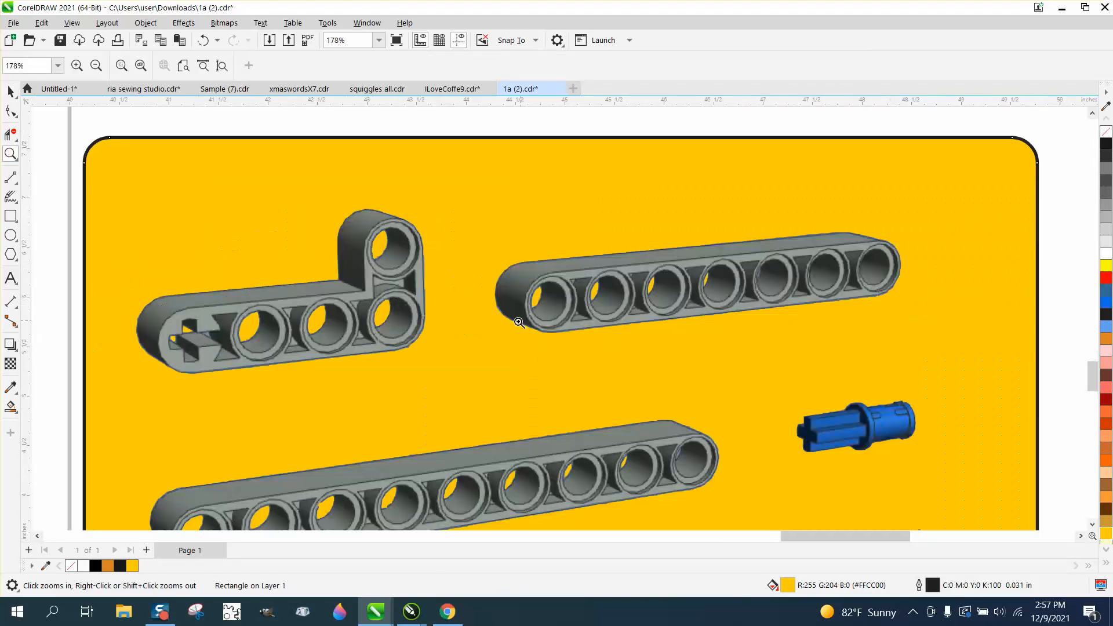
{"action": "right_click", "coordinate": [385, 268]}
{"action": "right_click", "coordinate": [384, 267]}
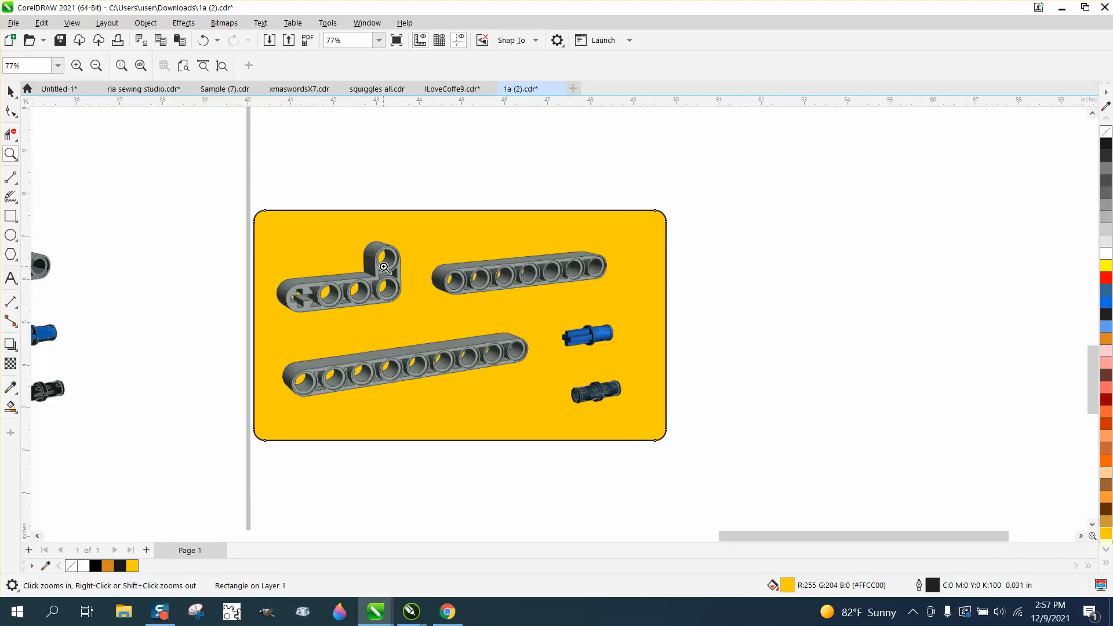
{"action": "right_click", "coordinate": [384, 267]}
{"action": "left_click", "coordinate": [10, 91]}
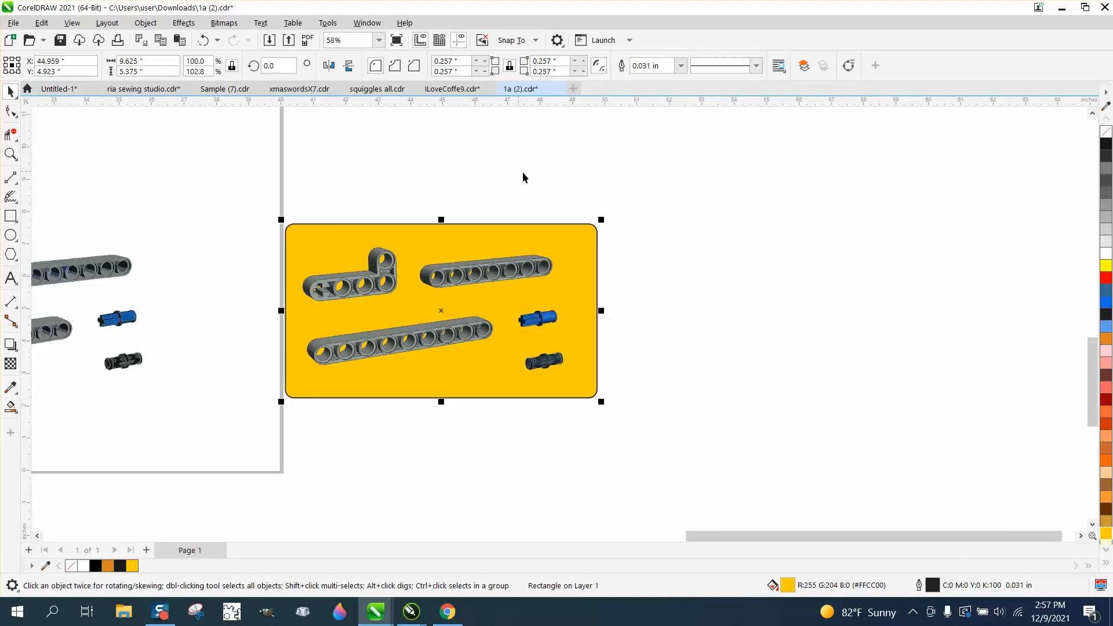
{"action": "left_click", "coordinate": [616, 234]}
{"action": "left_click", "coordinate": [592, 241]}
{"action": "key", "text": "Right"}
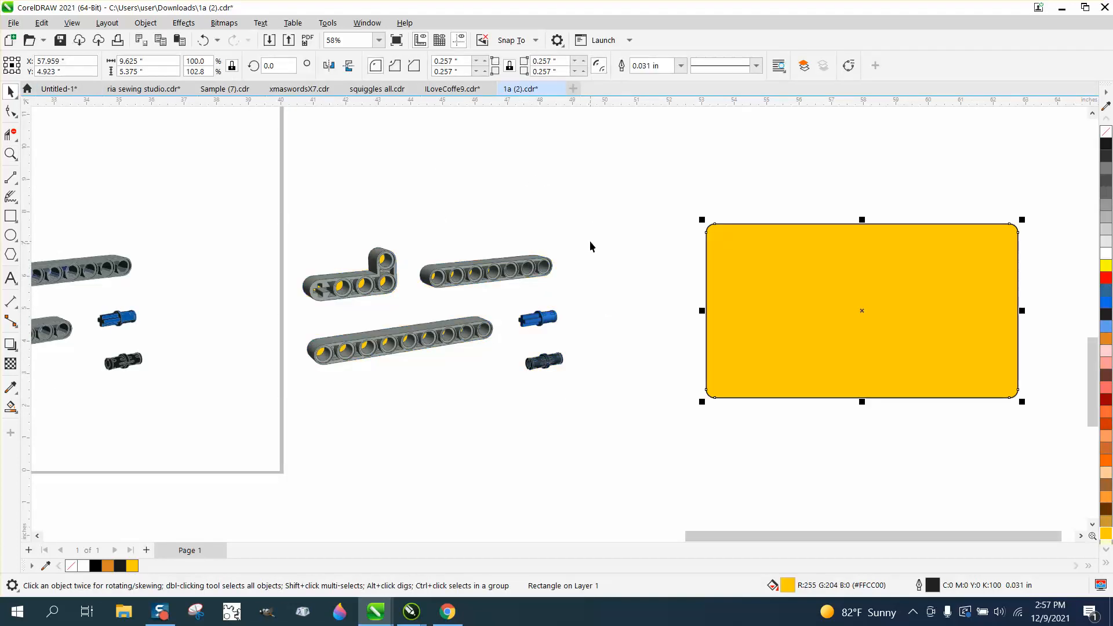
{"action": "left_click", "coordinate": [425, 274]}
{"action": "key", "text": "Right"}
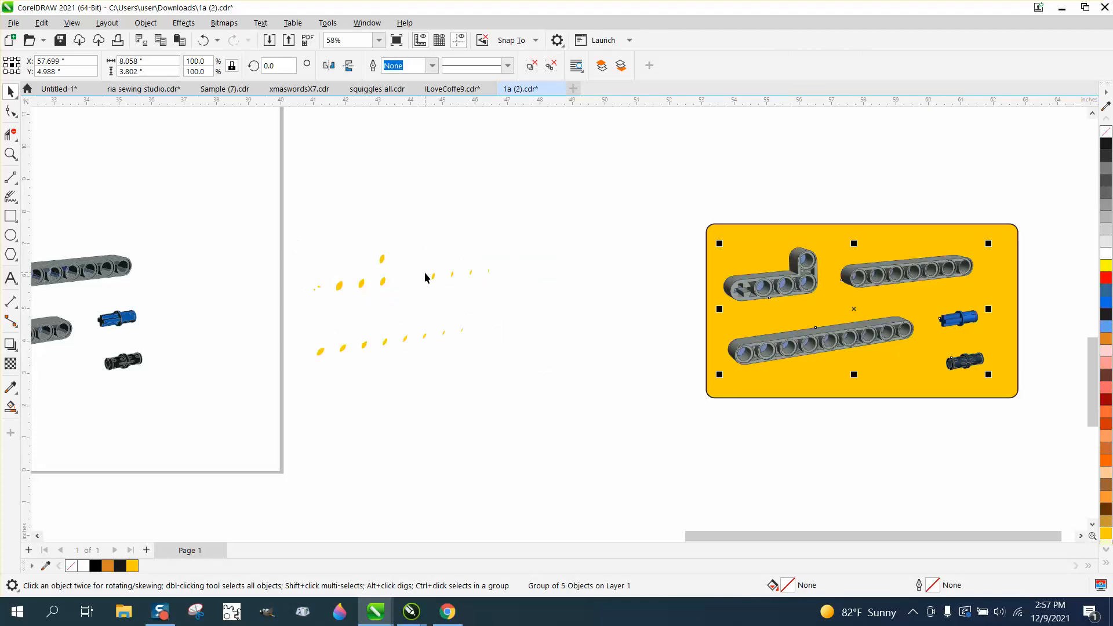
Recolor all the separated hole fills and the rounded background rectangle red (#FF0000).
{"action": "left_click_drag", "start_coordinate": [263, 206], "coordinate": [545, 390]}
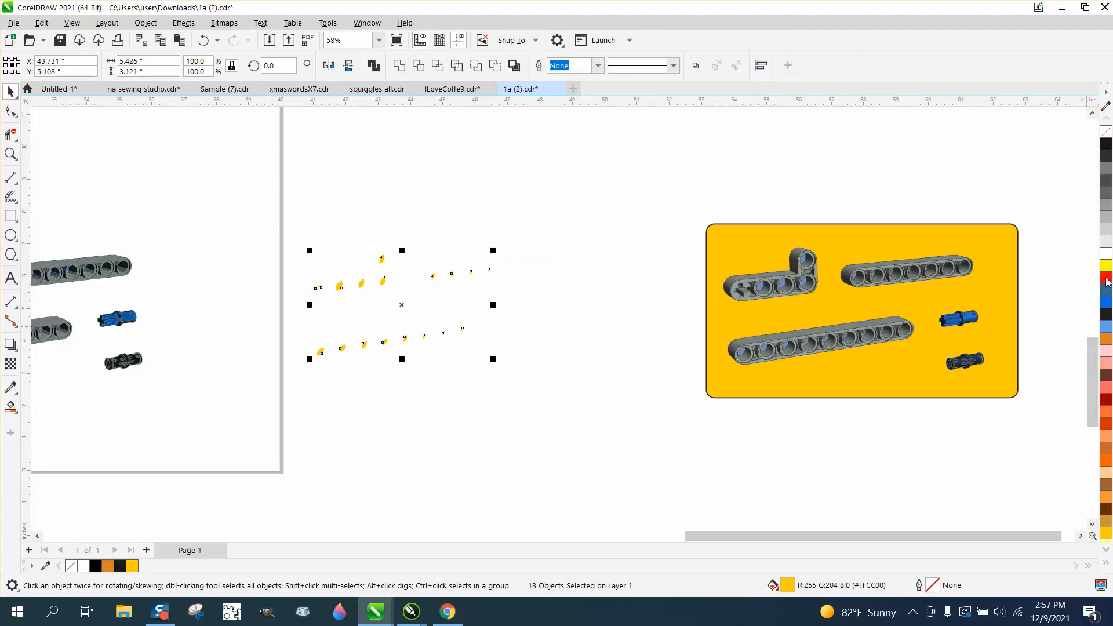
{"action": "left_click", "coordinate": [1107, 279]}
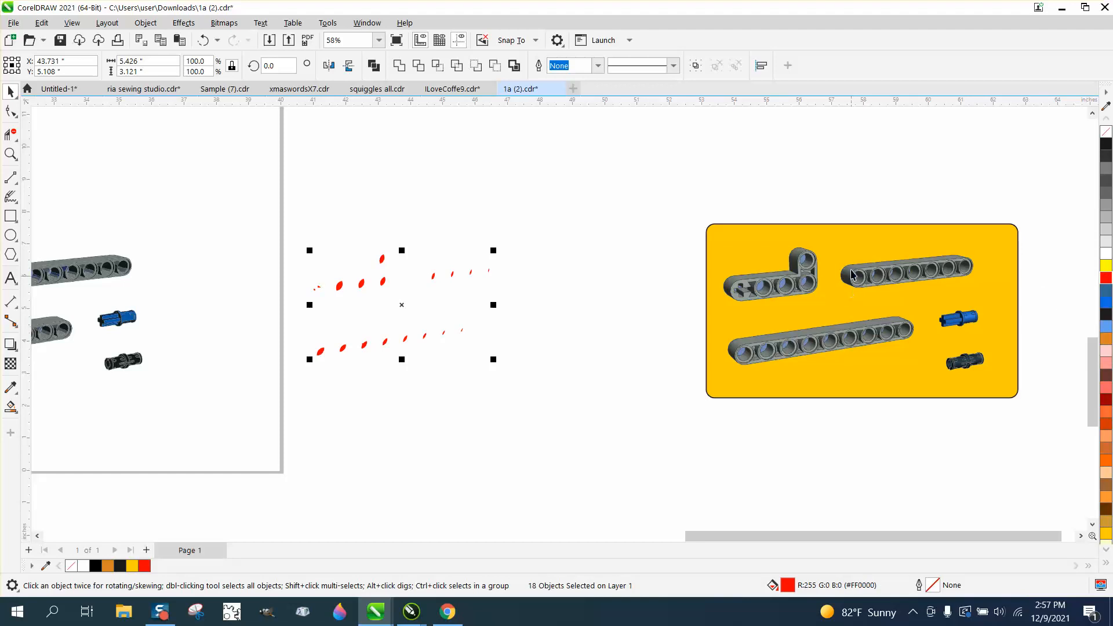
{"action": "left_click", "coordinate": [855, 256]}
{"action": "left_click", "coordinate": [1107, 279]}
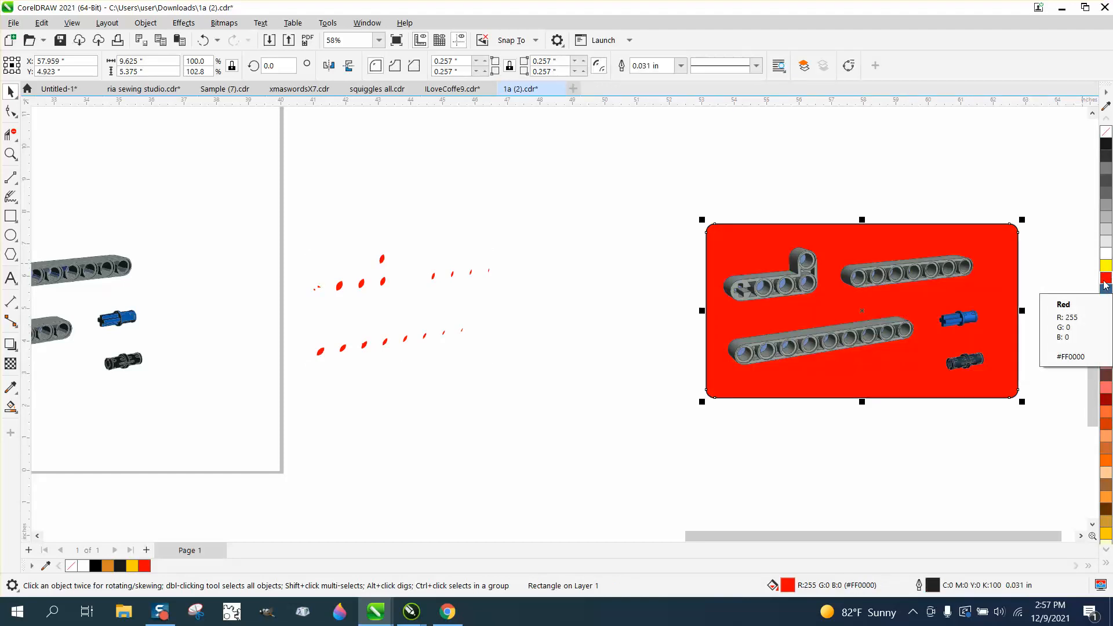
Move the red rectangle and grouped parts together 13 inches left, back underneath the red hole fills, and inspect the result.
{"action": "left_click_drag", "start_coordinate": [655, 182], "coordinate": [1086, 459]}
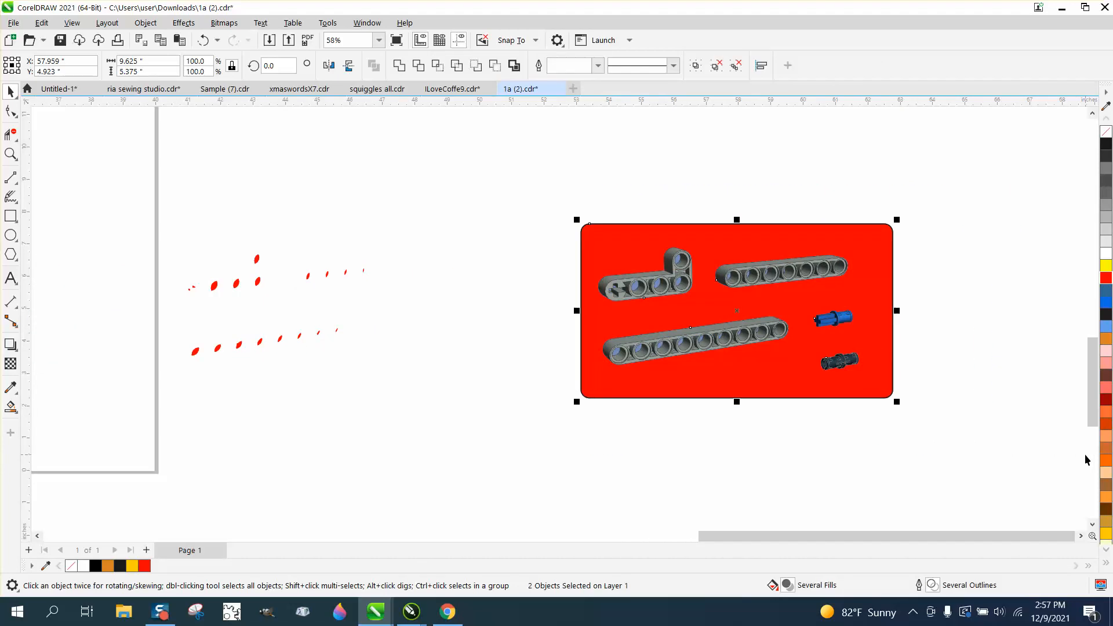
{"action": "key", "text": "ctrl+z"}
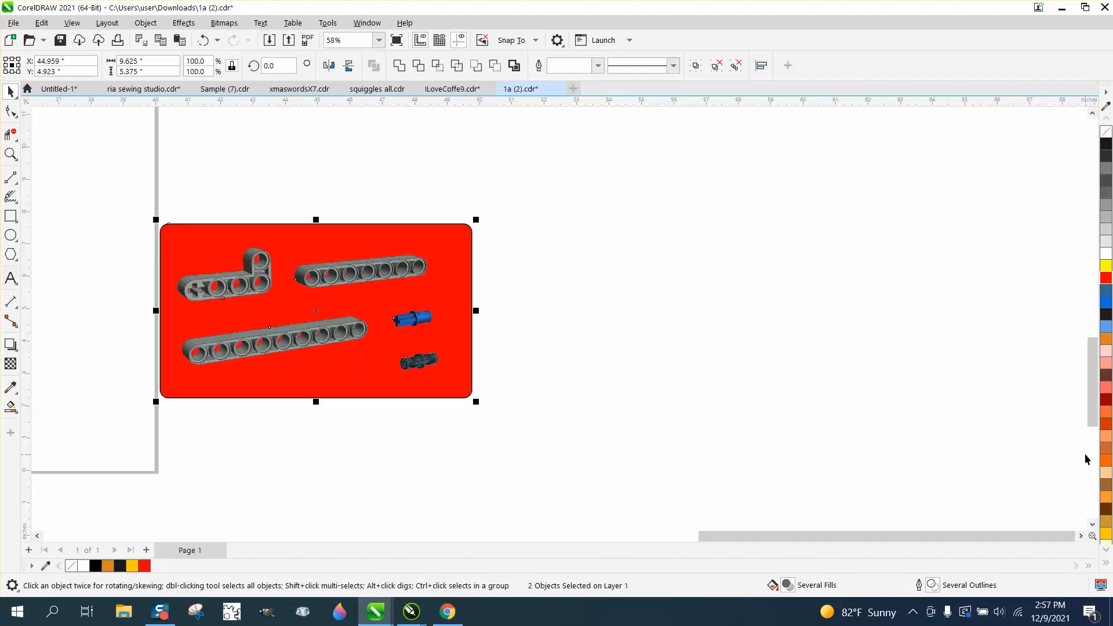
{"action": "left_click", "coordinate": [10, 153]}
{"action": "left_click_drag", "start_coordinate": [153, 207], "coordinate": [573, 432]}
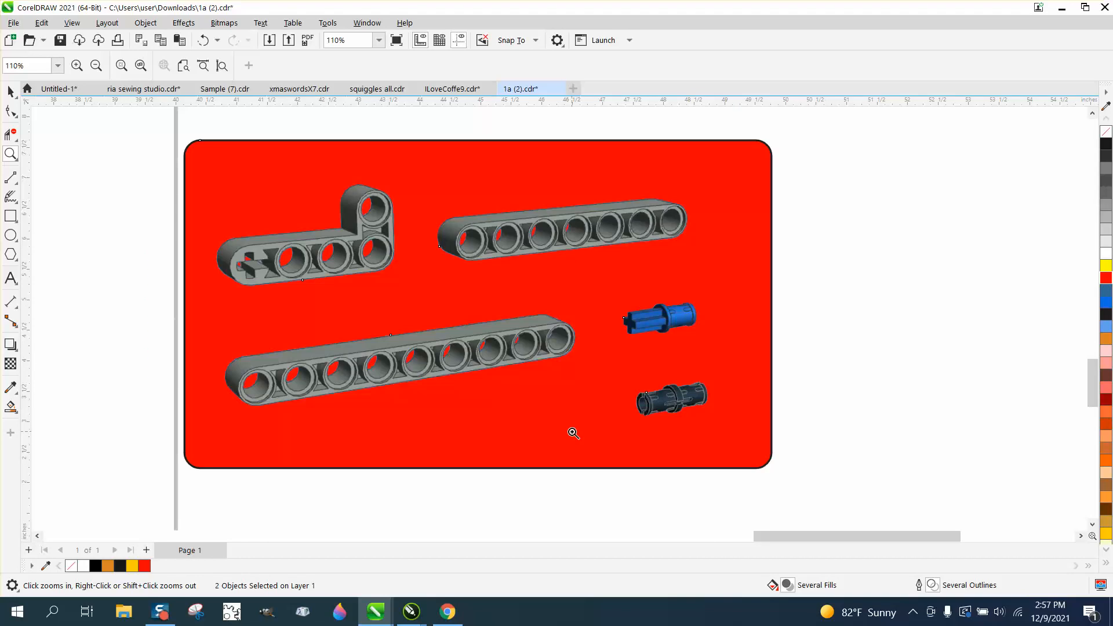
{"action": "right_click", "coordinate": [609, 254]}
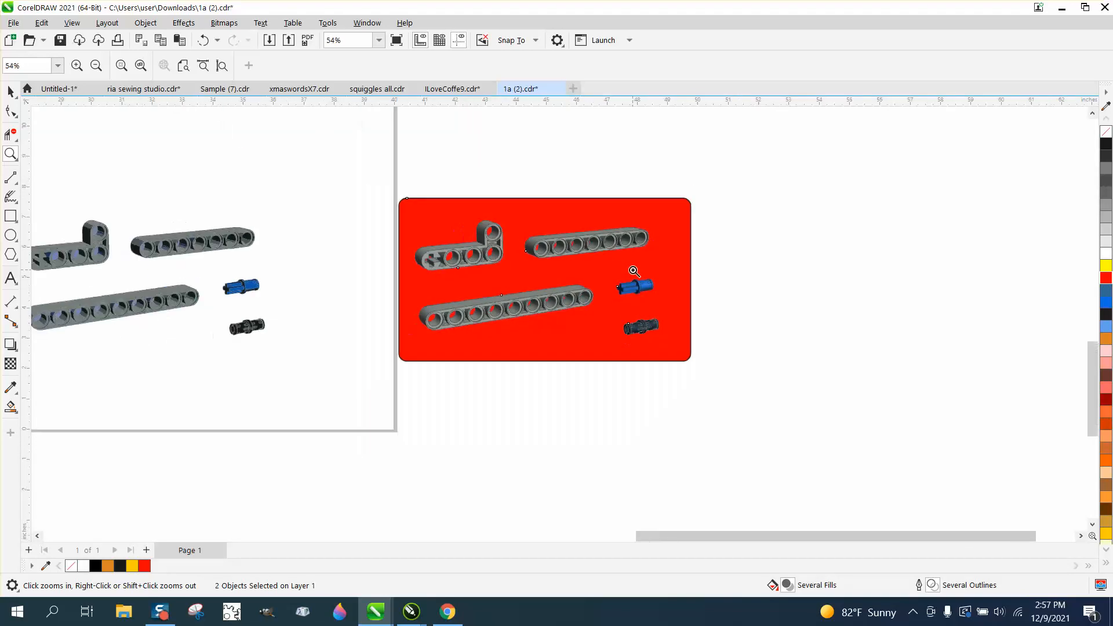
{"action": "scroll", "coordinate": [634, 270], "scroll_direction": "down", "scroll_amount": 3}
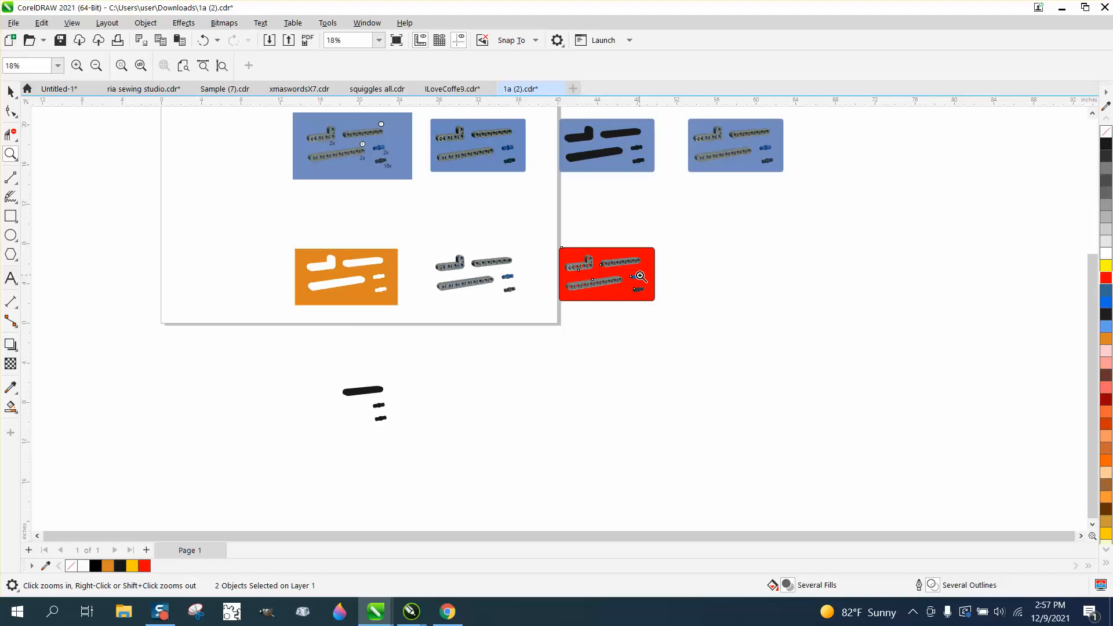